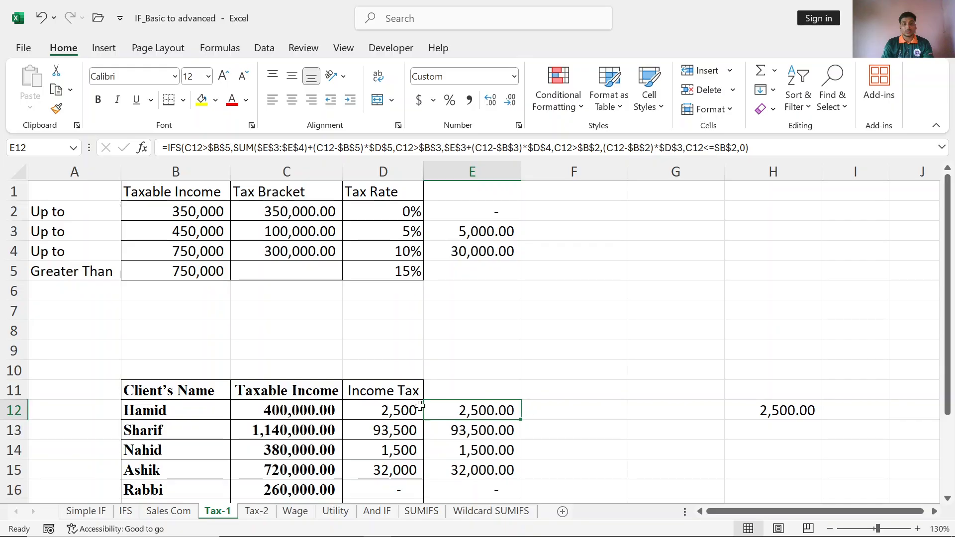
- Review the tax bracket table and the first client's taxable income and existing income tax formulas in C12, D12 and E12
scroll(250, 310, down, 2)
scroll(264, 309, up, 2)
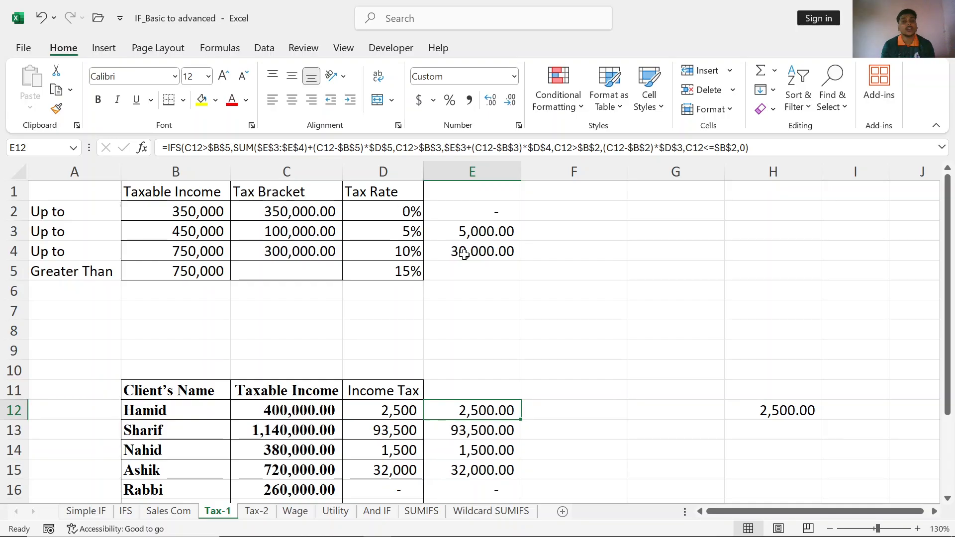
scroll(324, 307, down, 1)
scroll(324, 307, down, 2)
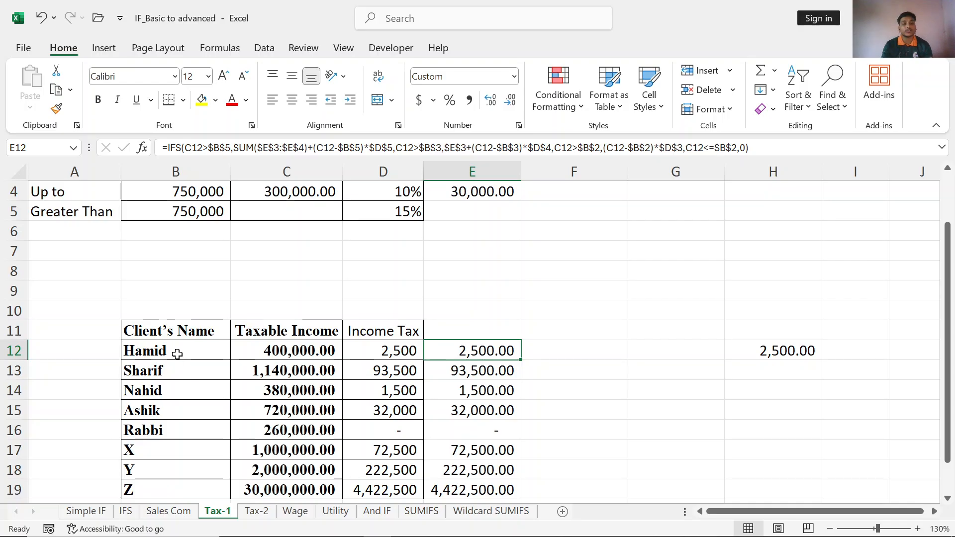
scroll(179, 347, down, 7)
scroll(182, 340, up, 4)
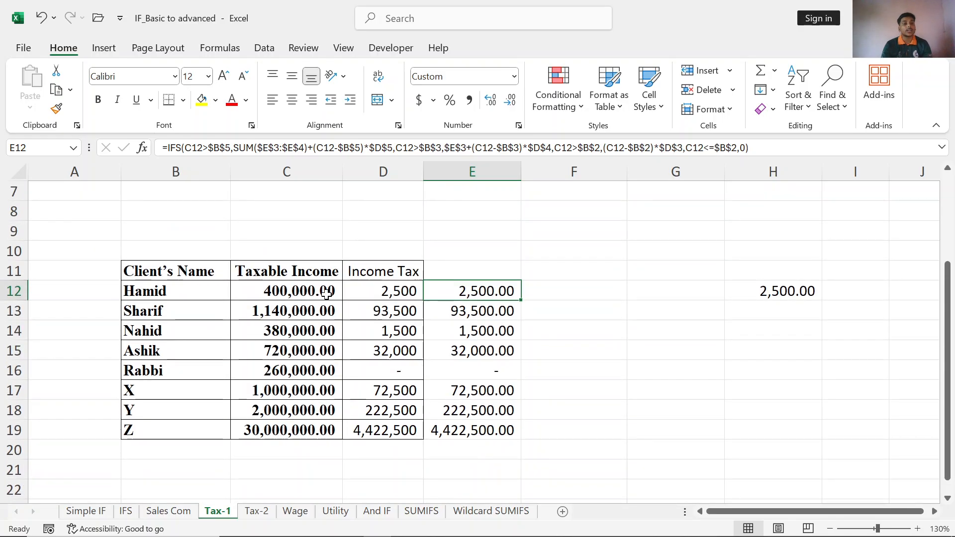
click(298, 292)
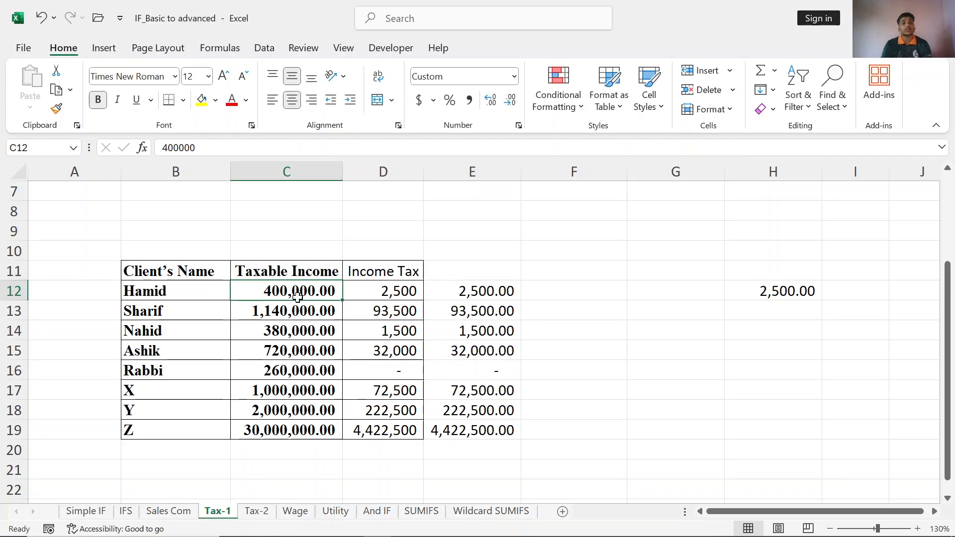
click(403, 289)
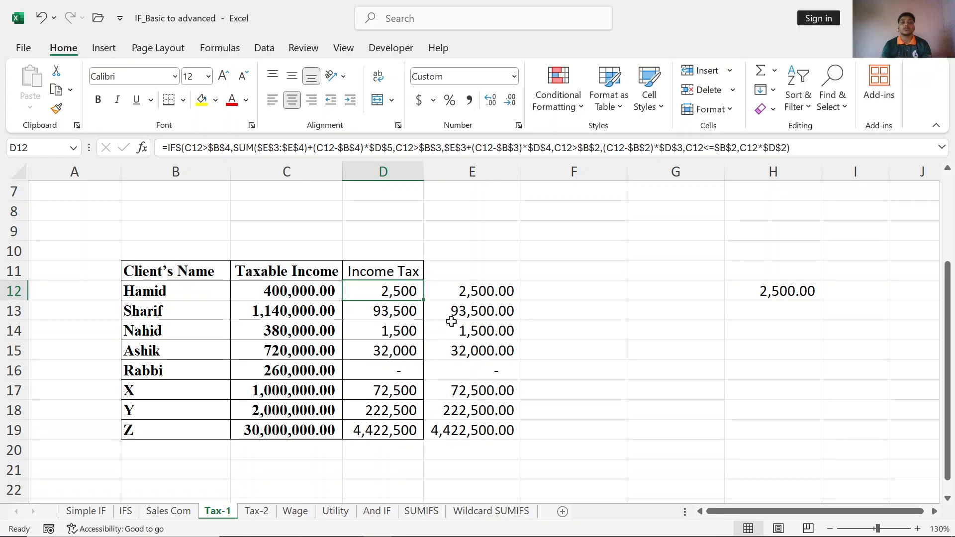
click(481, 289)
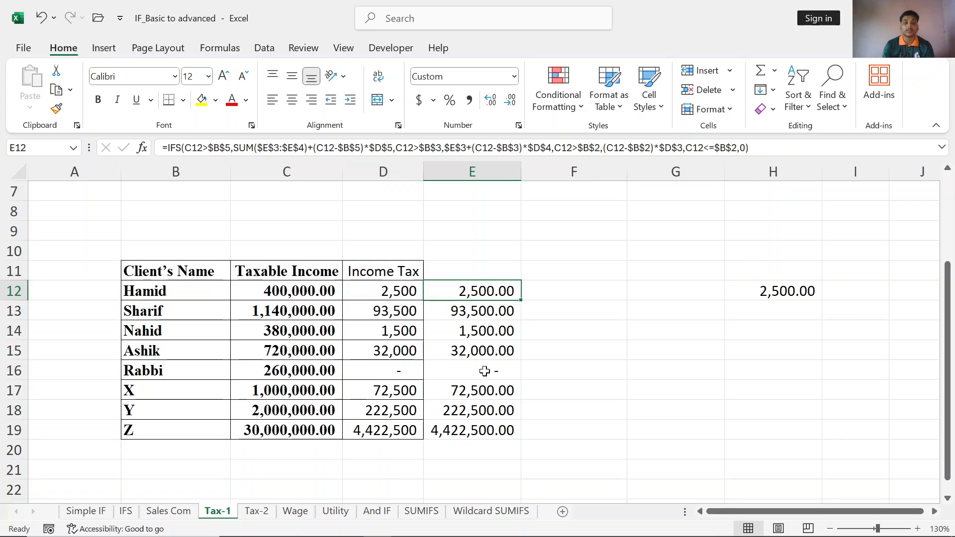
- Start an IFS formula in F12 with C12>B4 as its first logical test
click(549, 293)
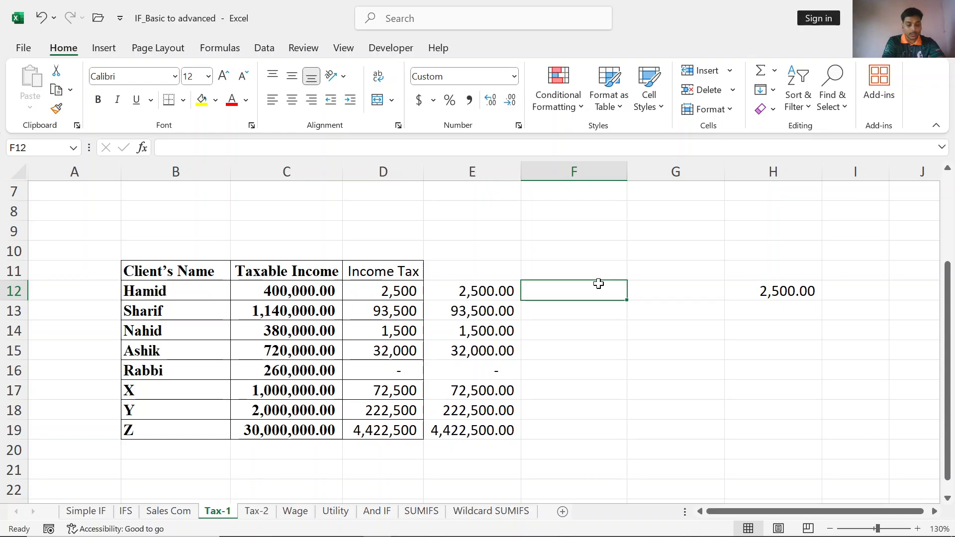
text(=)
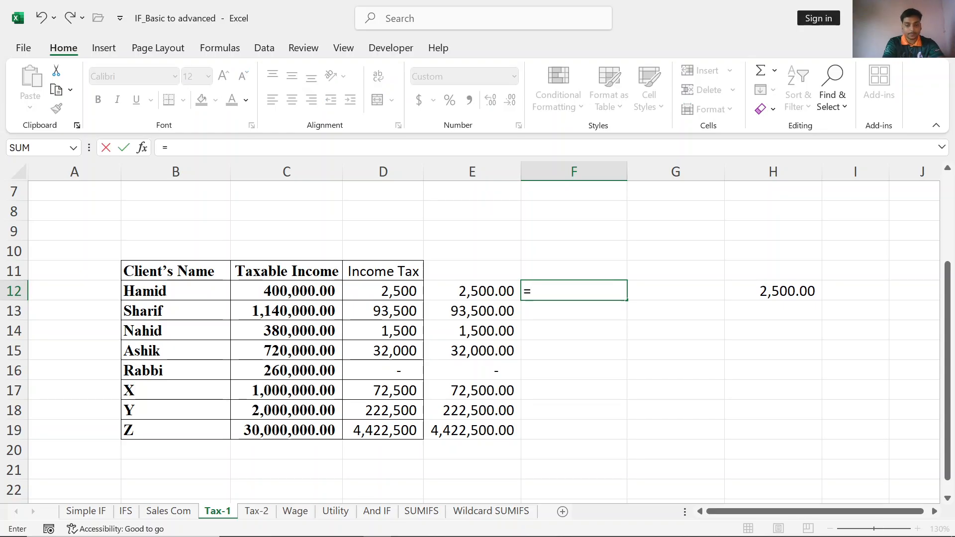
text(ifs)
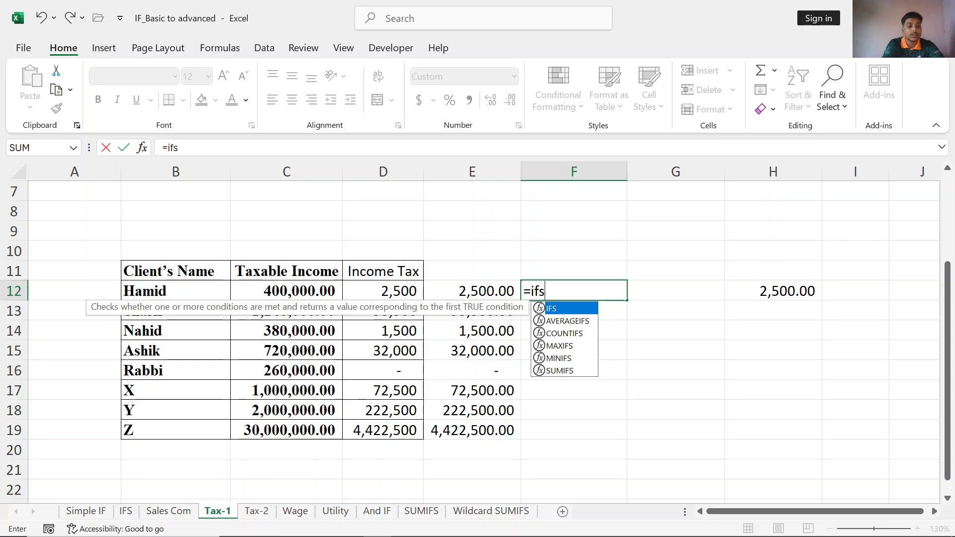
key(Tab)
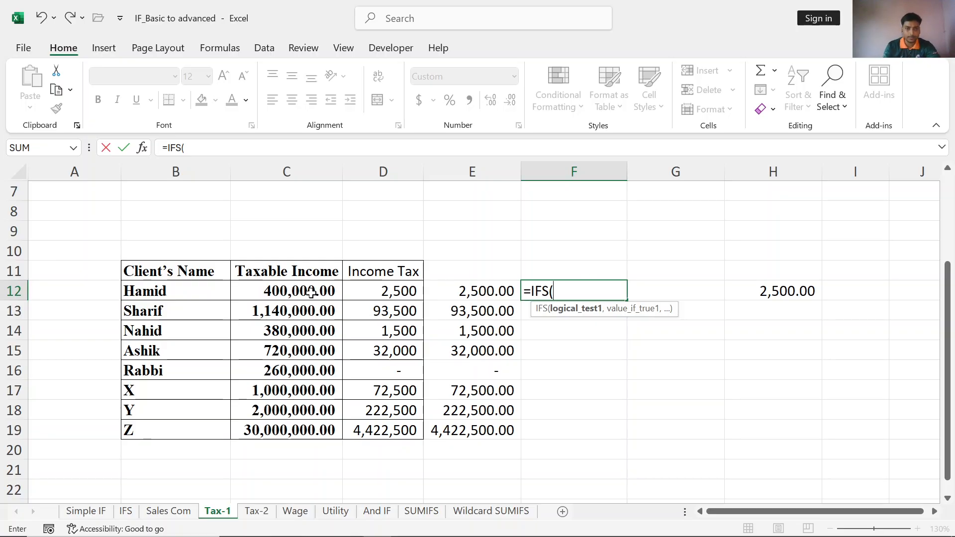
click(296, 290)
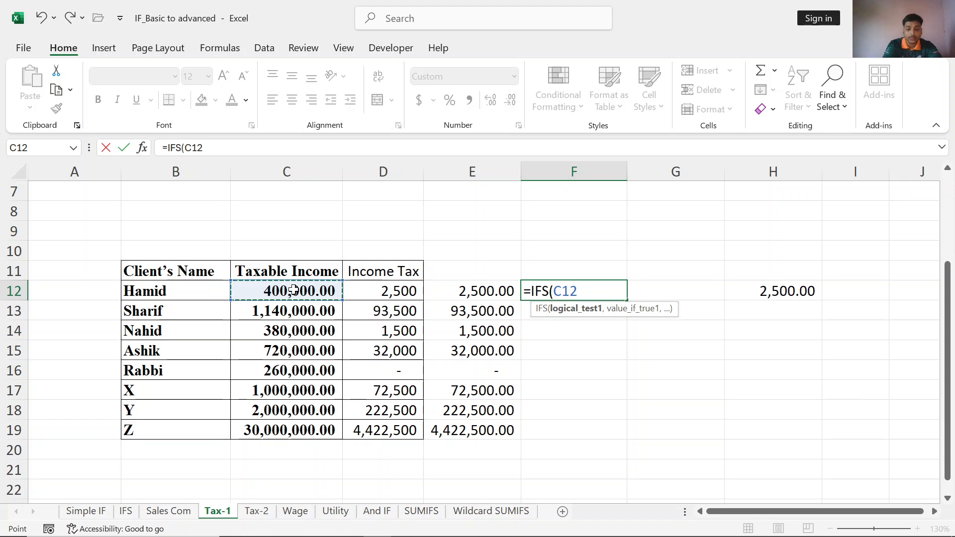
text(>)
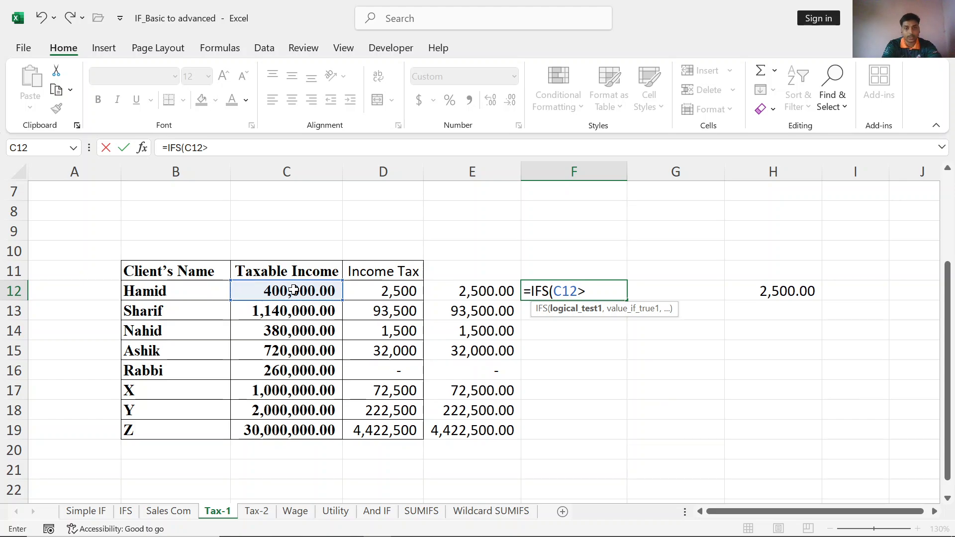
scroll(292, 287, up, 2)
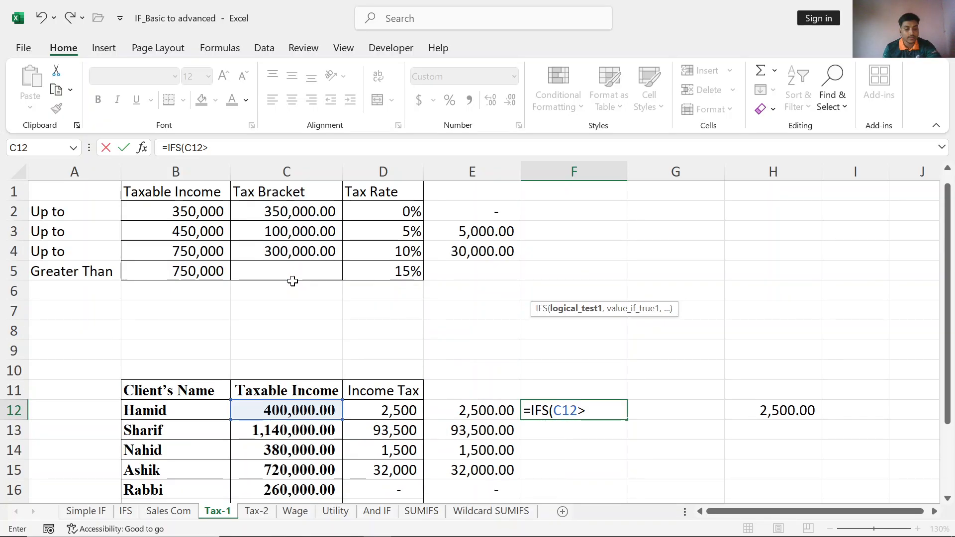
click(184, 254)
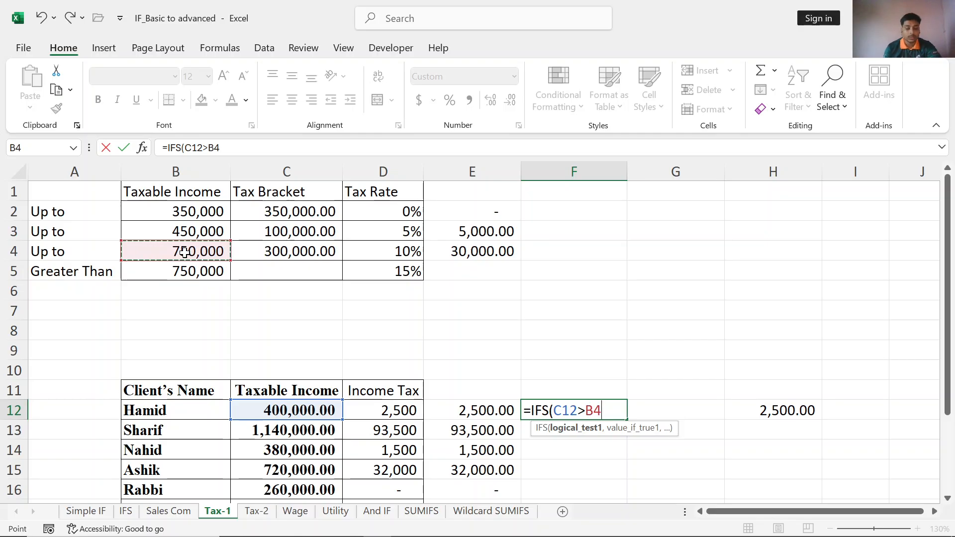
text(,)
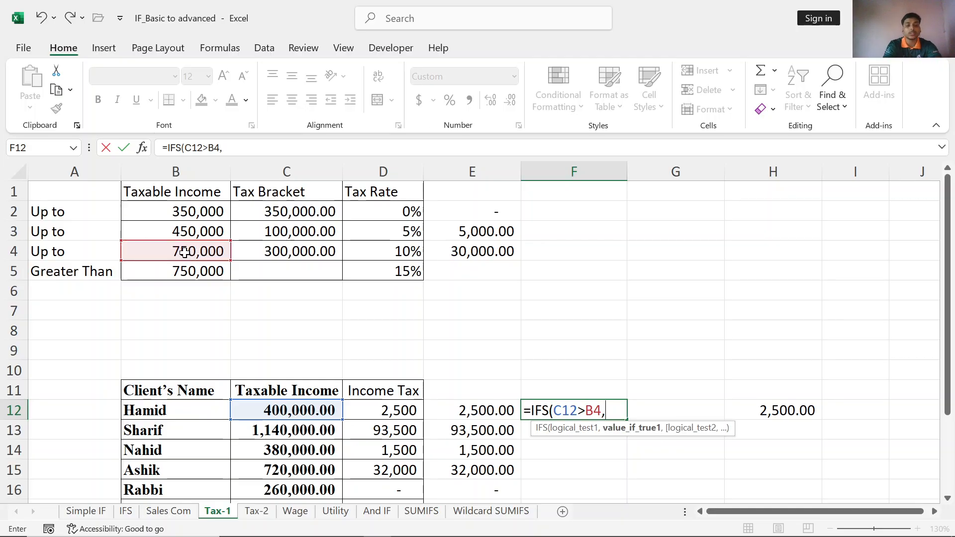
- Begin the first test's result with SUM(E3:E4), followed by a plus sign and an opening parenthesis
text(sum)
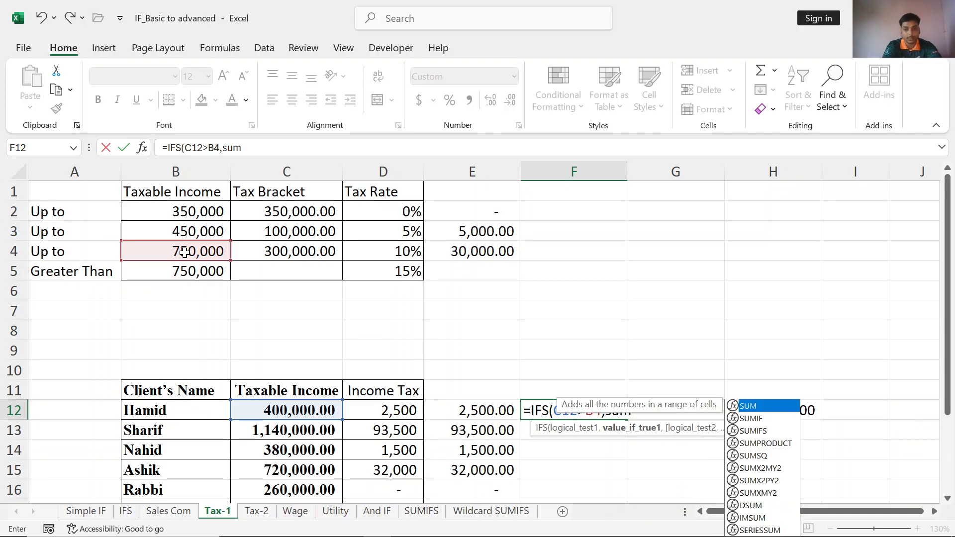
key(Tab)
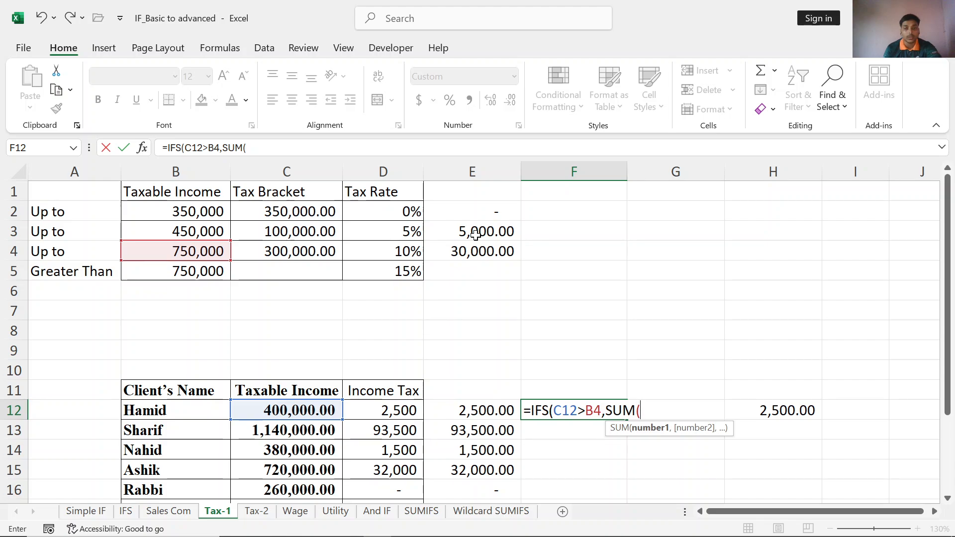
drag(476, 232, 476, 252)
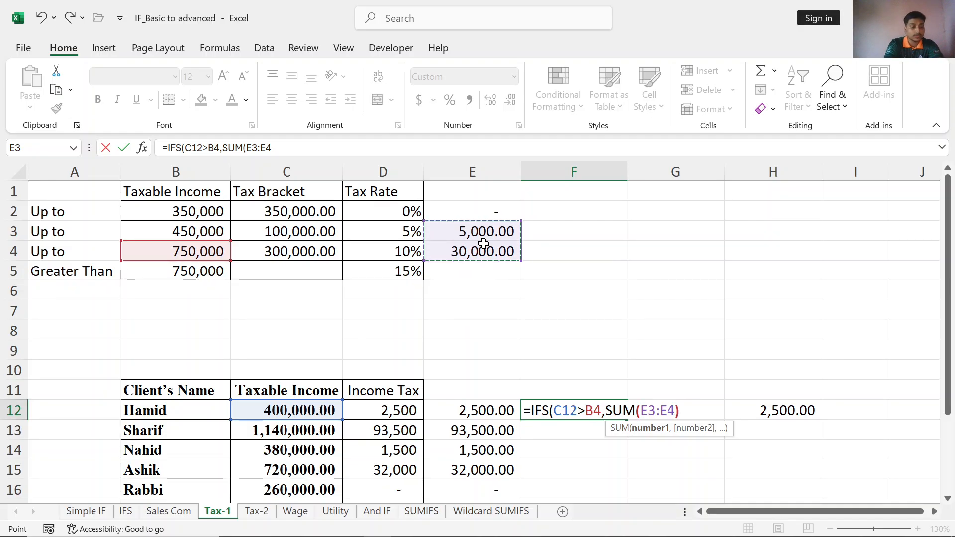
text()+()
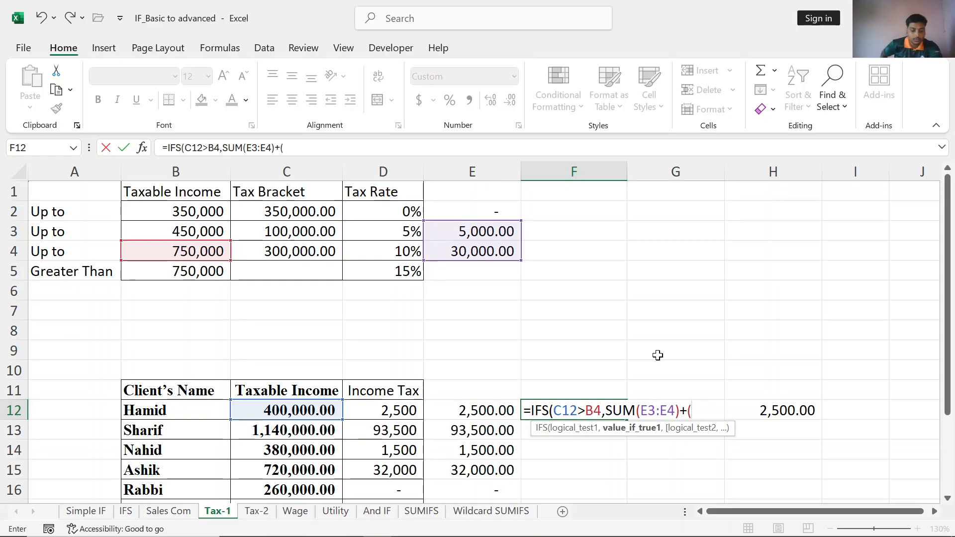
- Continue the first result with the income above the threshold, C12-B4, close the parenthesis and append the multiplication operator
click(275, 414)
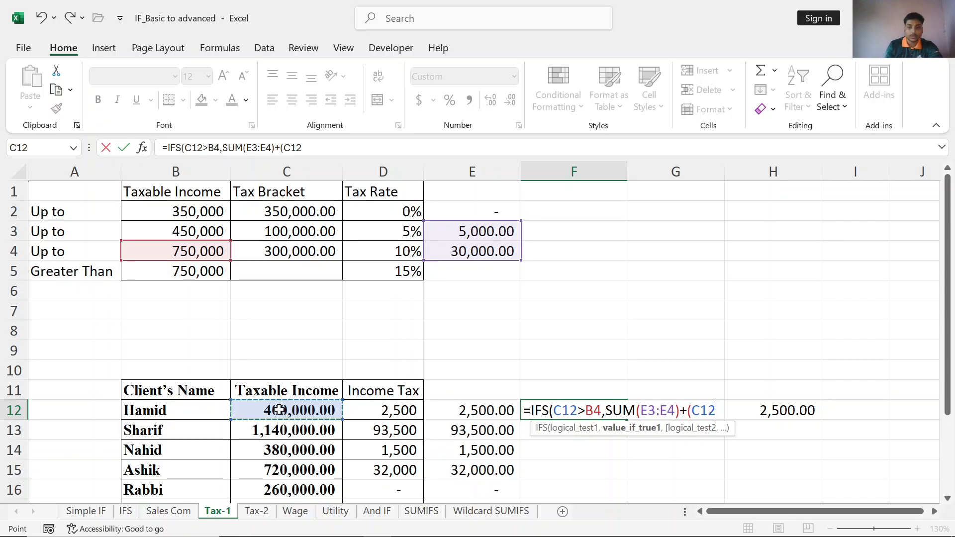
text(-)
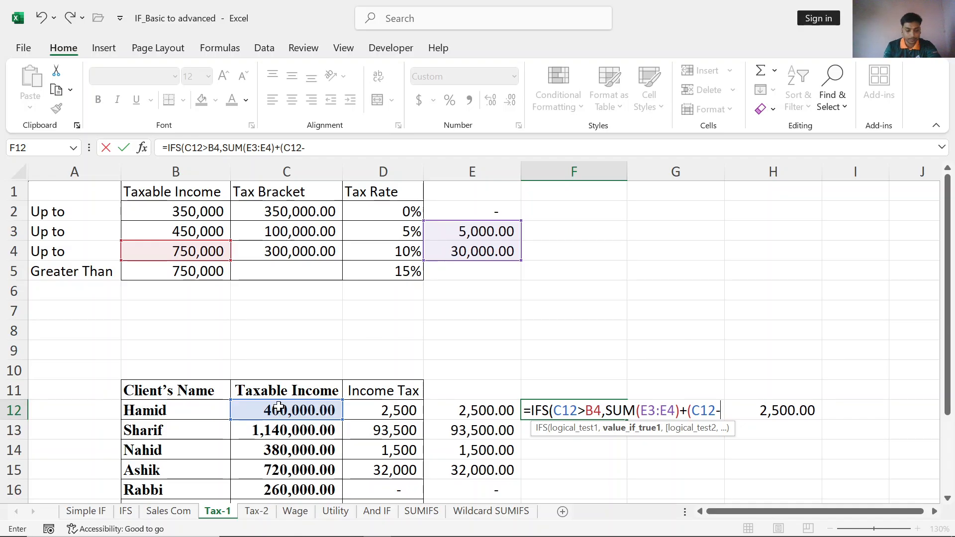
click(187, 250)
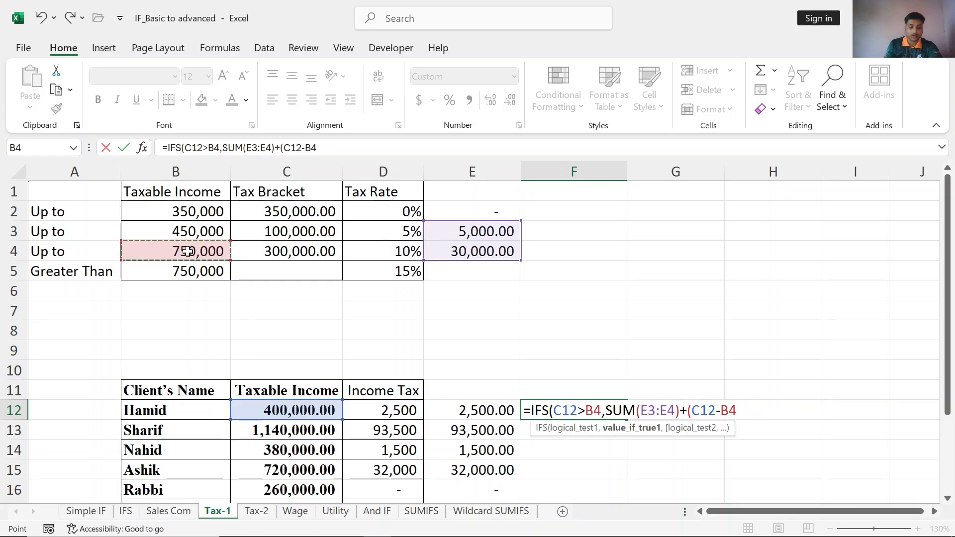
text())
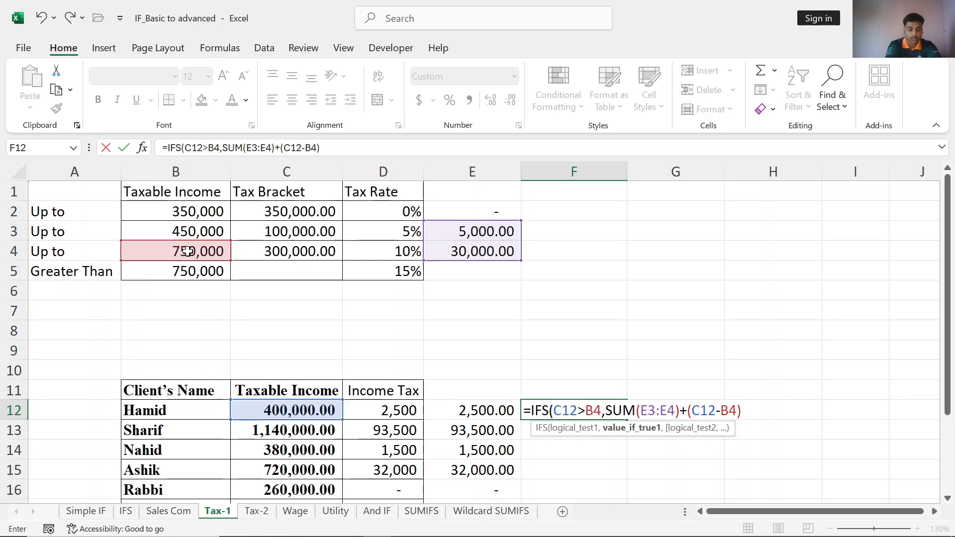
text(*)
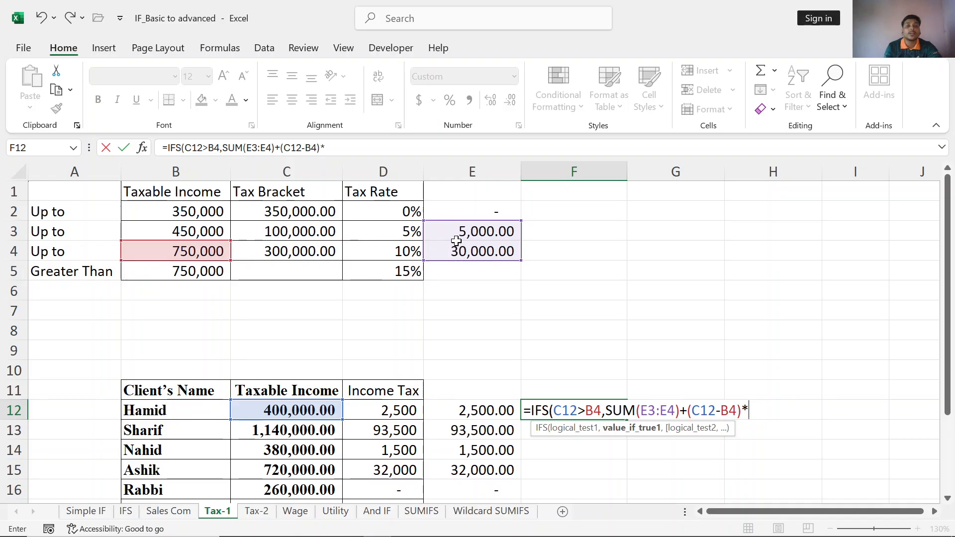
drag(457, 234, 405, 233)
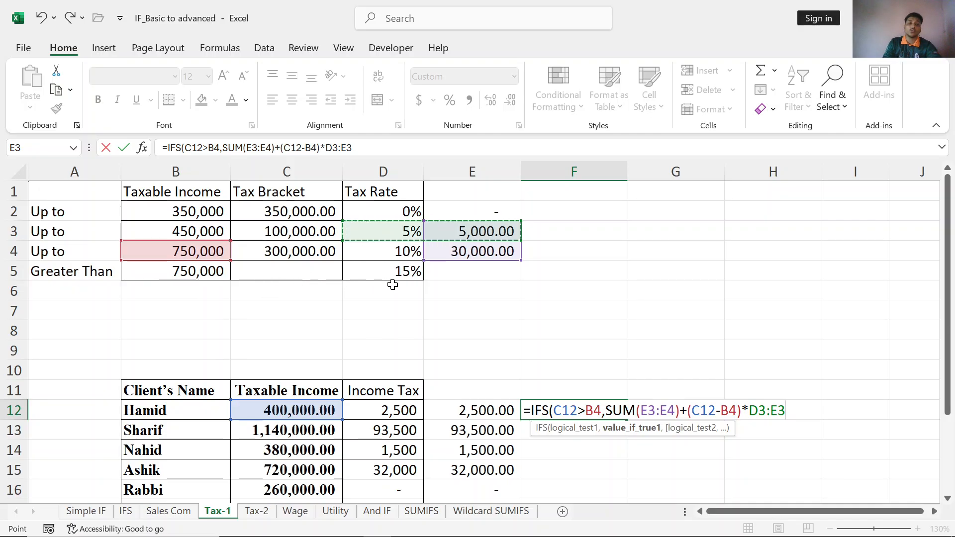
drag(393, 285, 548, 291)
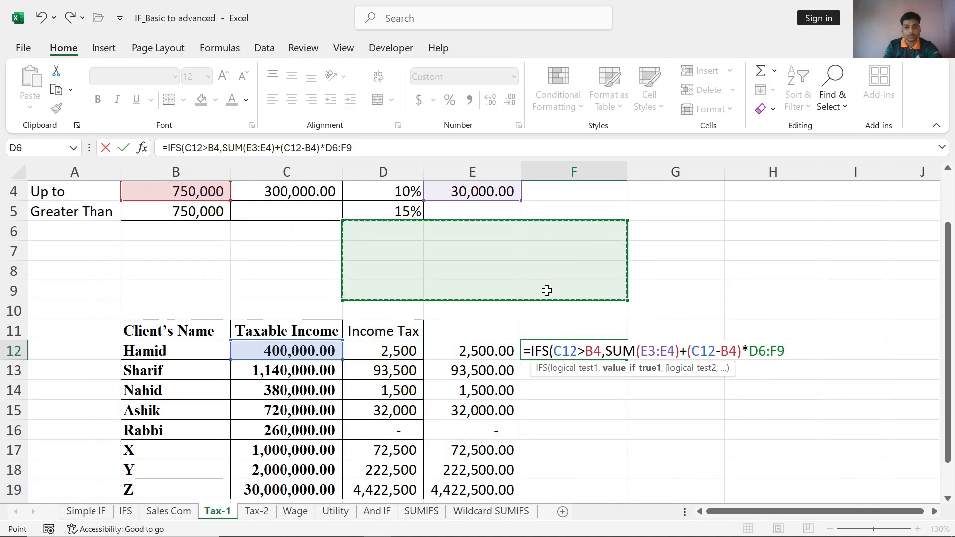
click(236, 246)
- Complete the first result with the tax rate in D5 and add C12>B3 as the second logical test
click(382, 212)
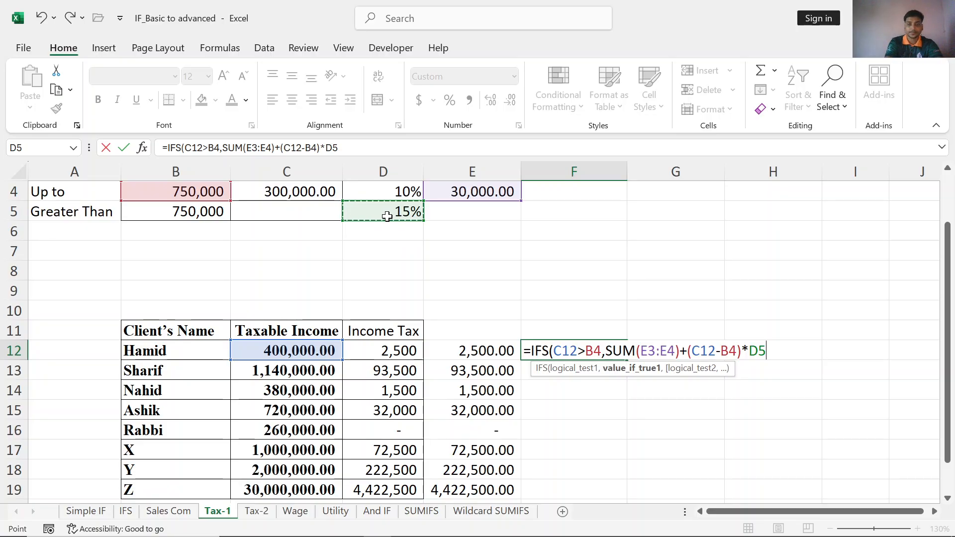
text(,)
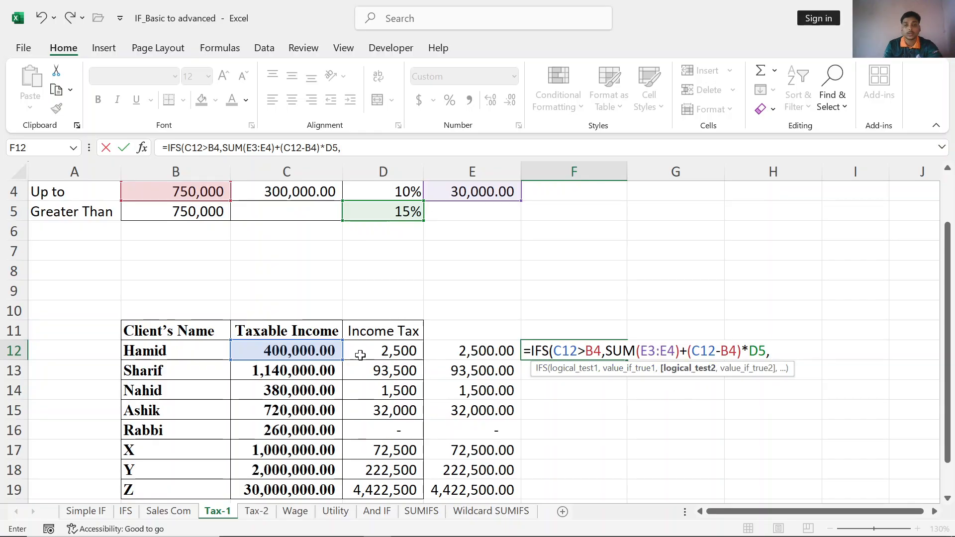
click(308, 355)
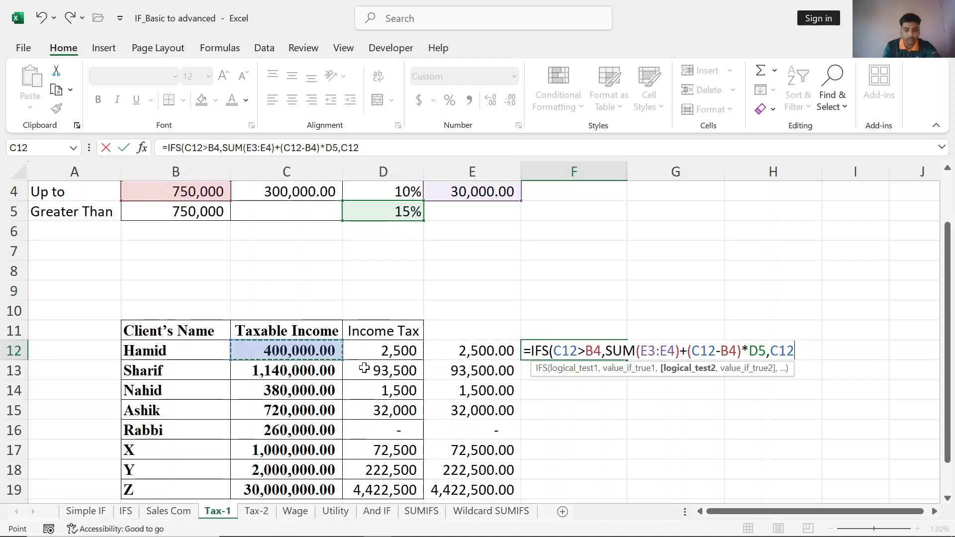
text(>)
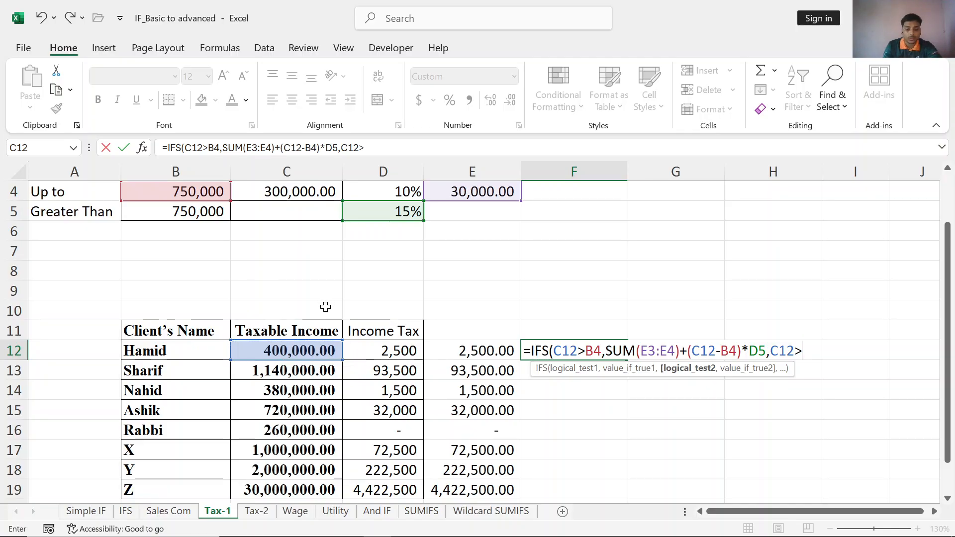
scroll(293, 284, up, 1)
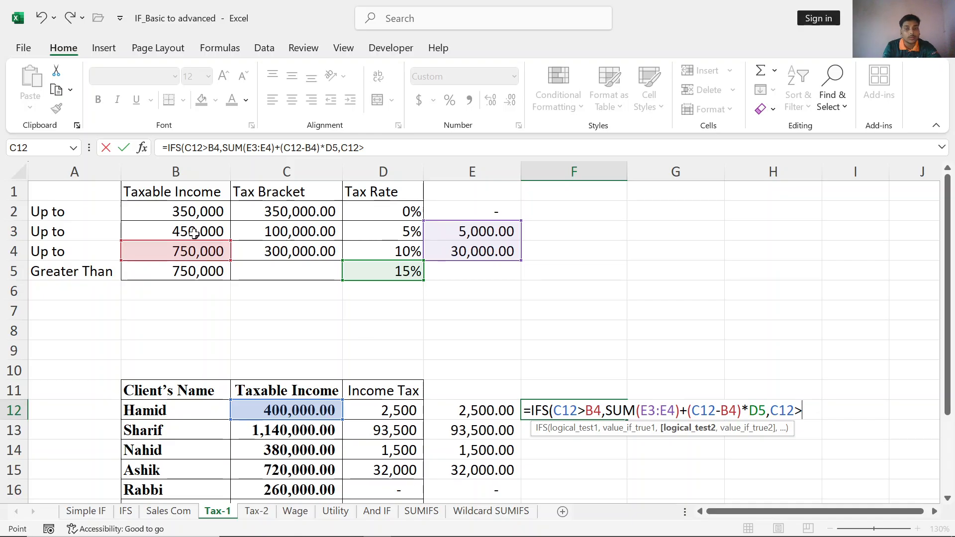
click(194, 233)
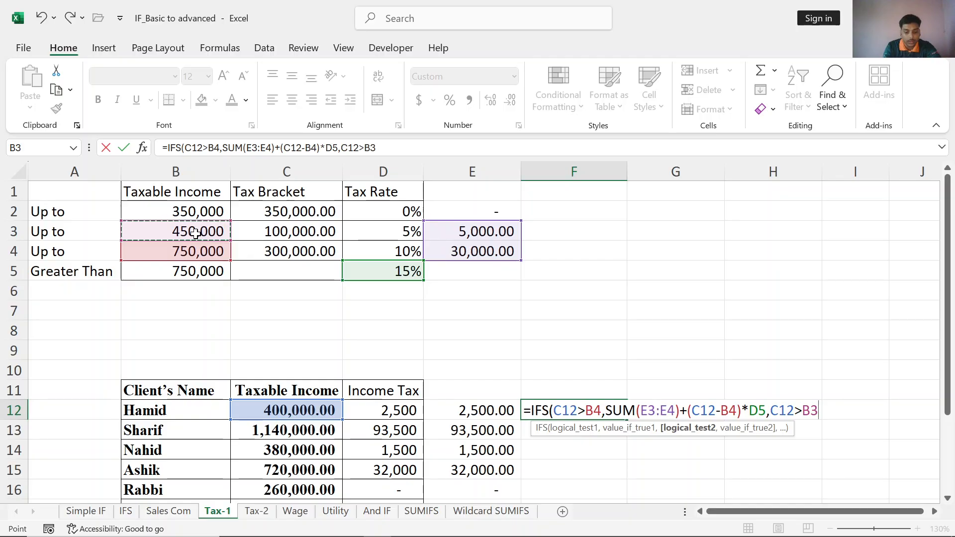
text(,)
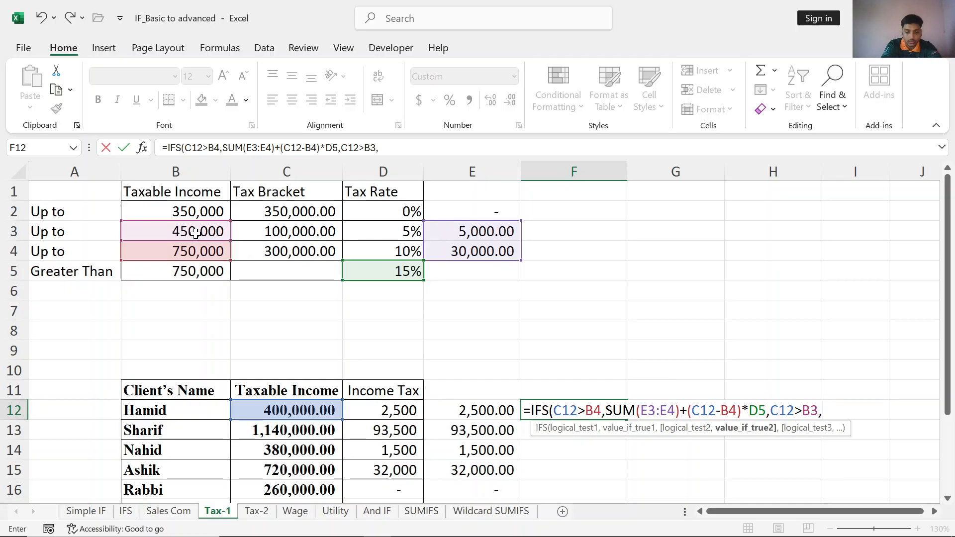
- Enter E3+(C12-B3)*D4 as the result for the second logical test in the F12 formula, followed by a comma
click(496, 232)
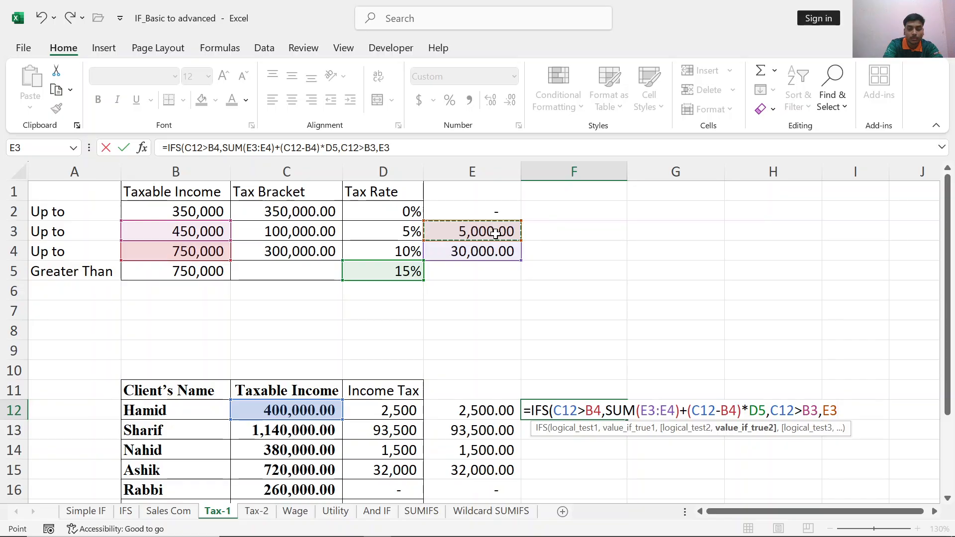
text(+()
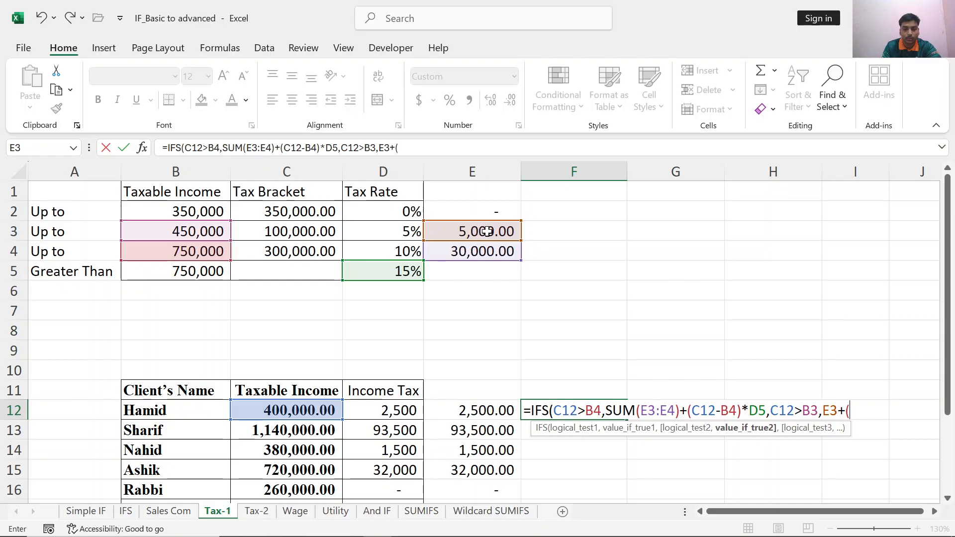
click(299, 413)
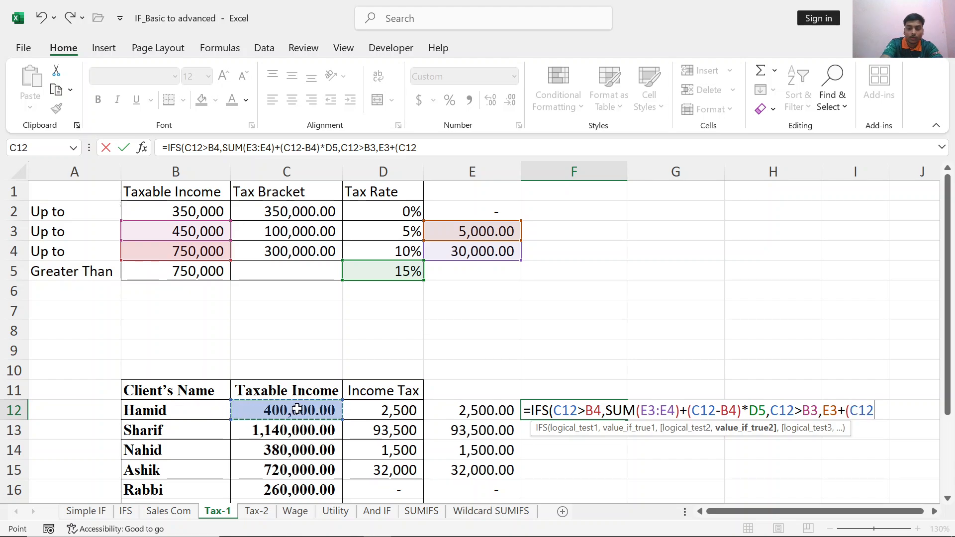
text(-)
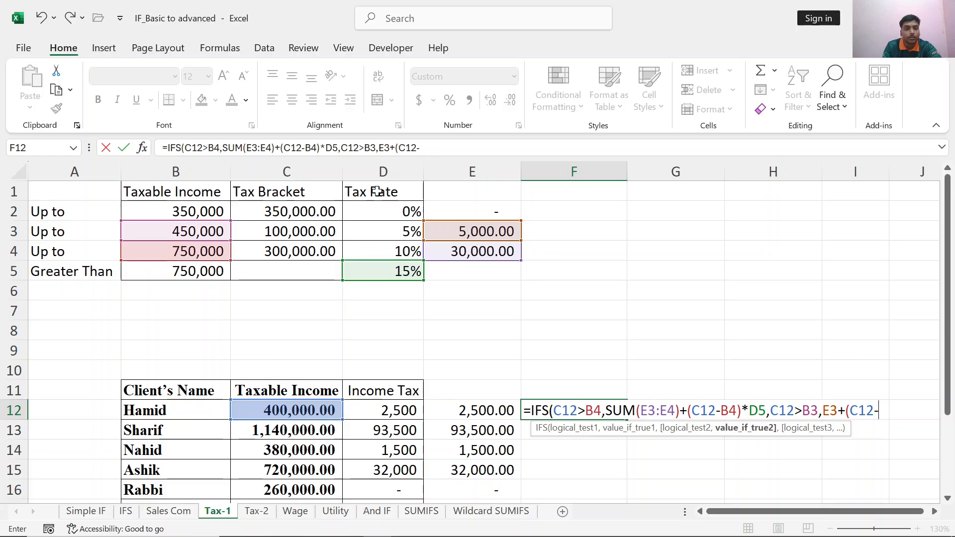
click(192, 233)
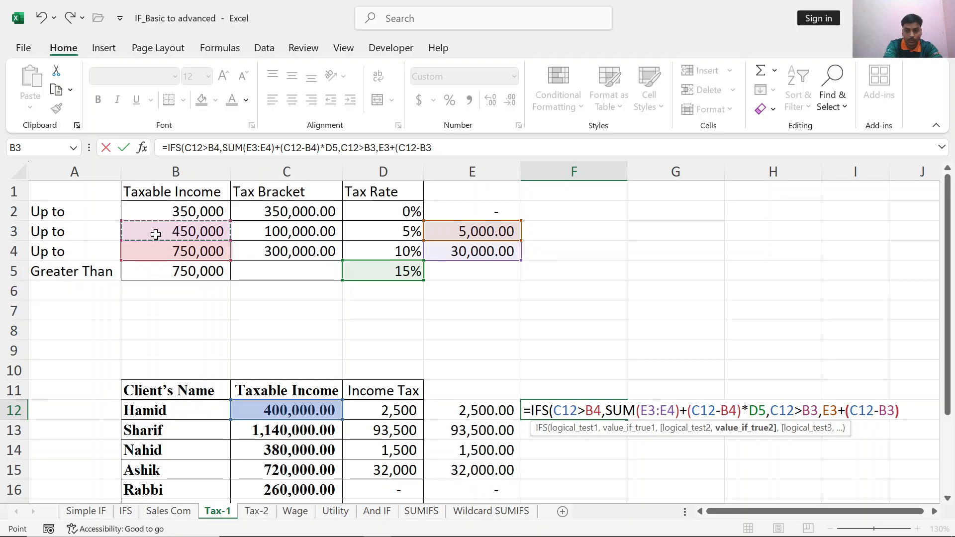
text()*)
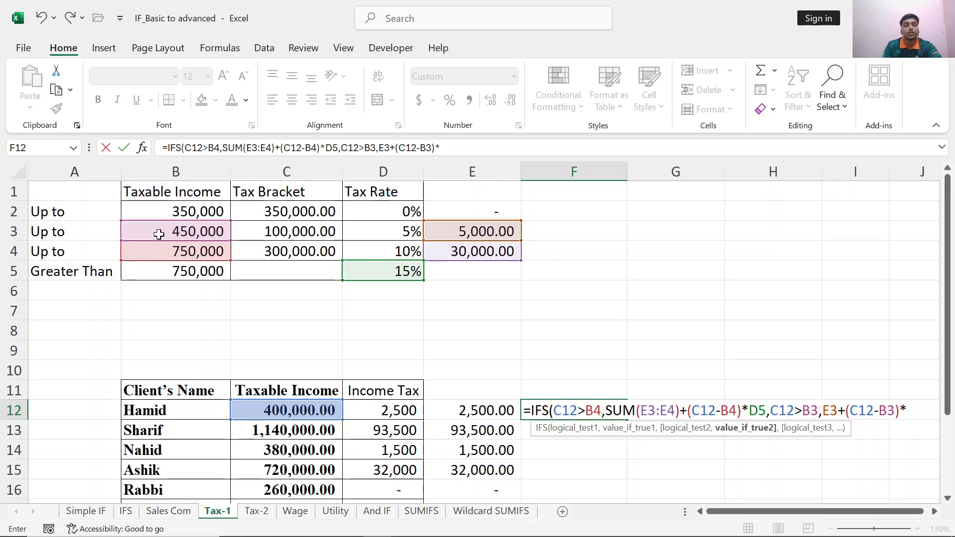
click(386, 252)
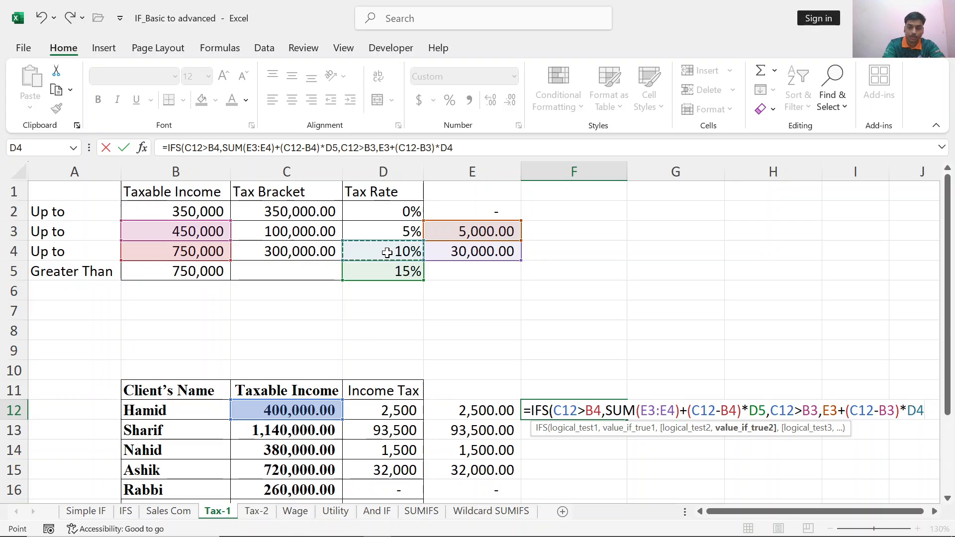
text(,)
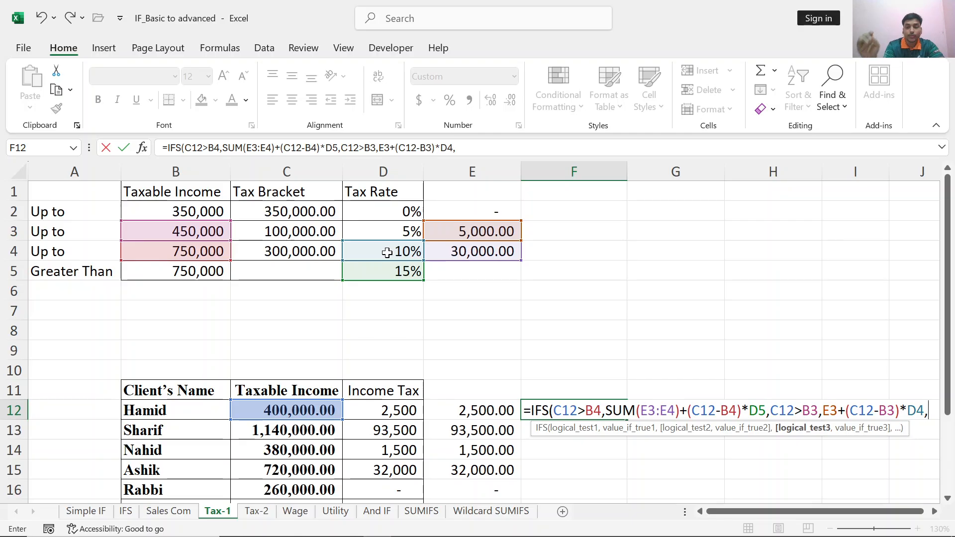
- Add C12>B2 as the third logical test of the IFS formula, followed by a comma
click(287, 411)
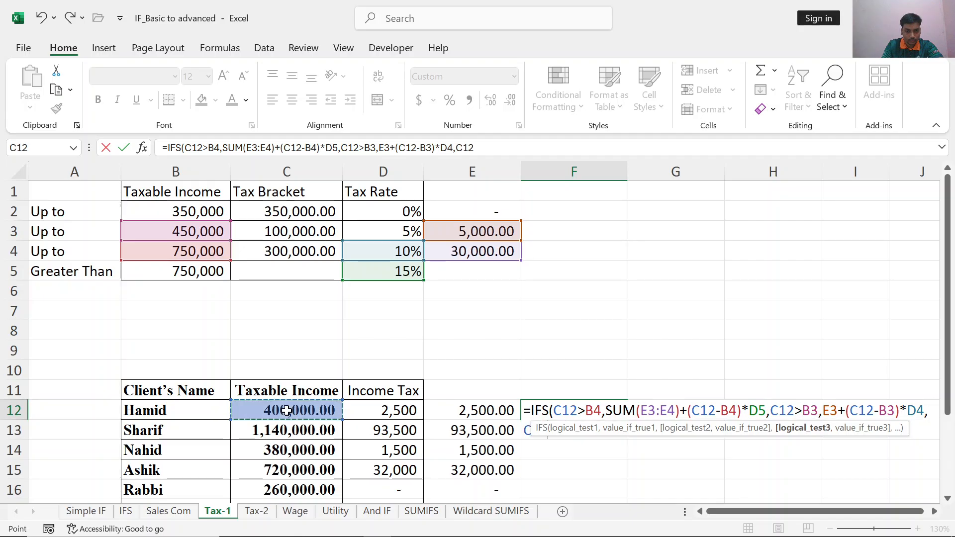
scroll(597, 448, down, 1)
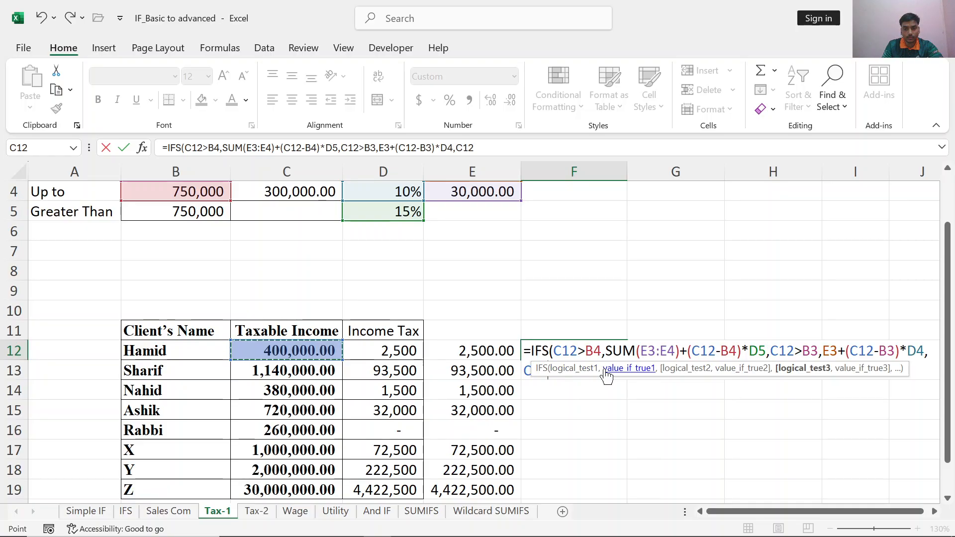
drag(607, 376, 590, 414)
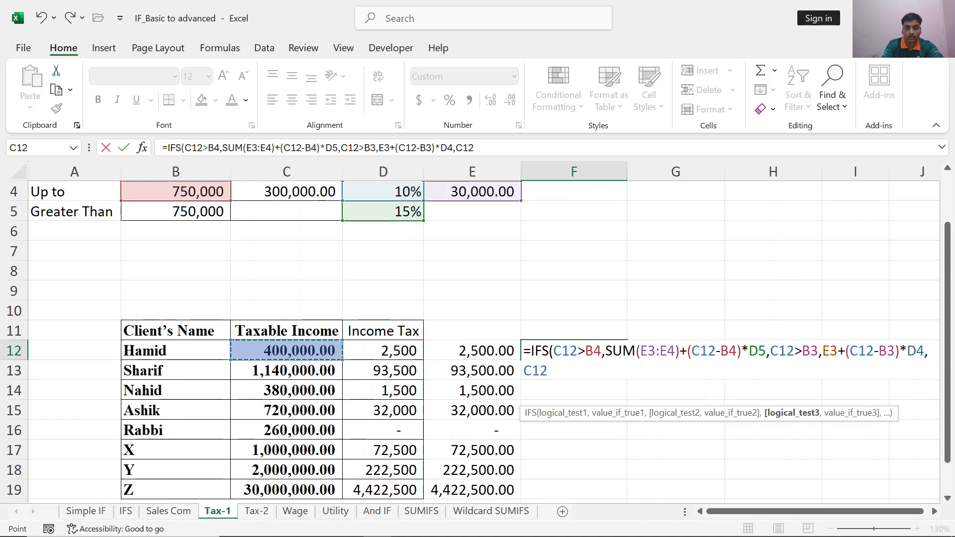
text(>)
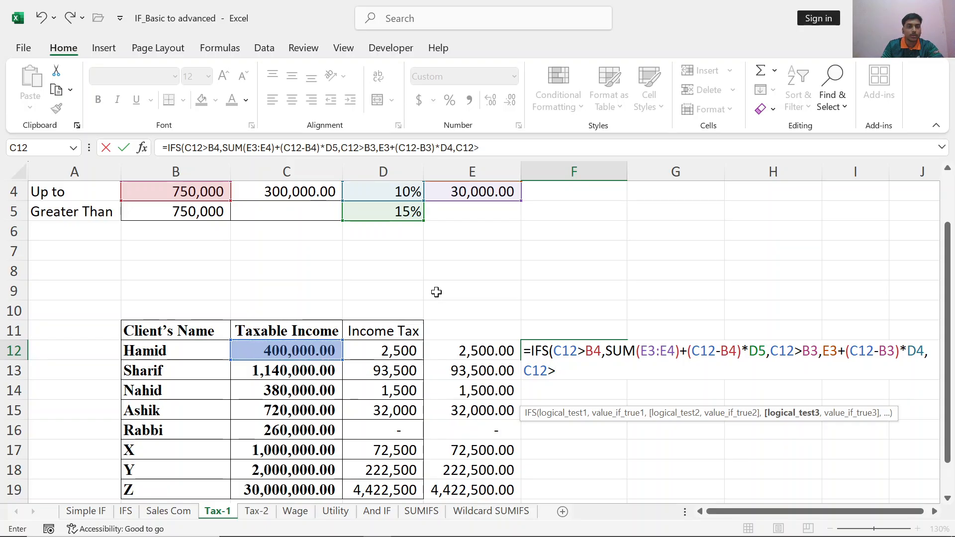
scroll(437, 292, up, 1)
click(186, 209)
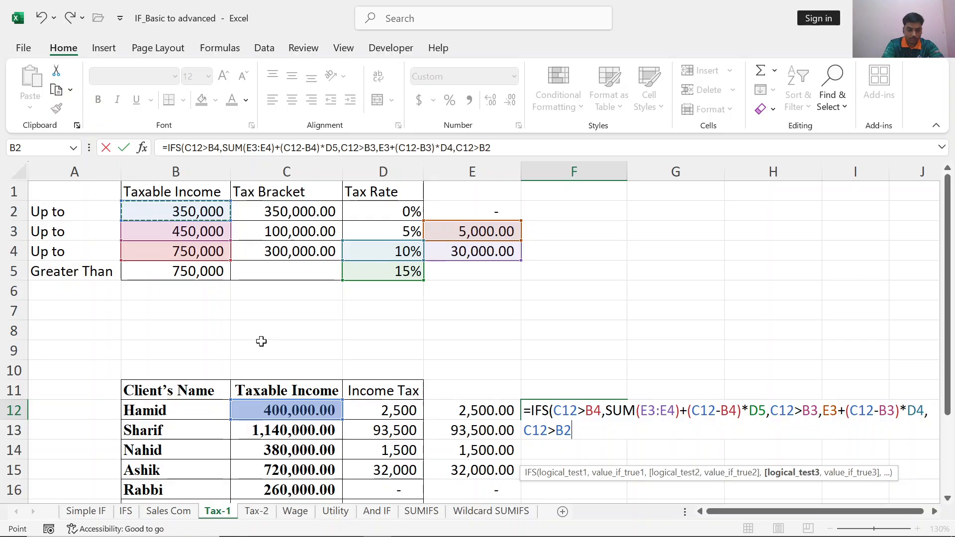
text(,)
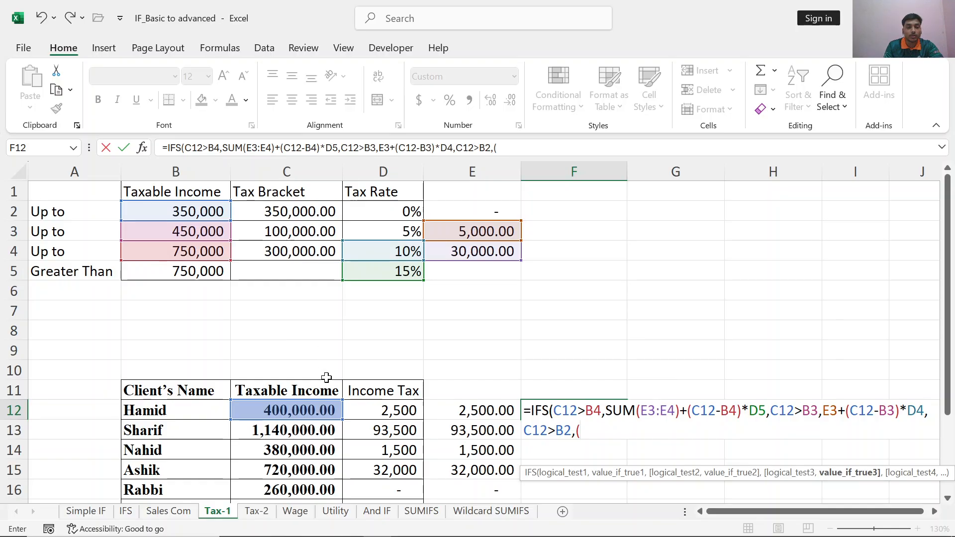
- Enter (C12-B2)*D3 as the result for the third logical test, followed by a comma
text(()
click(298, 410)
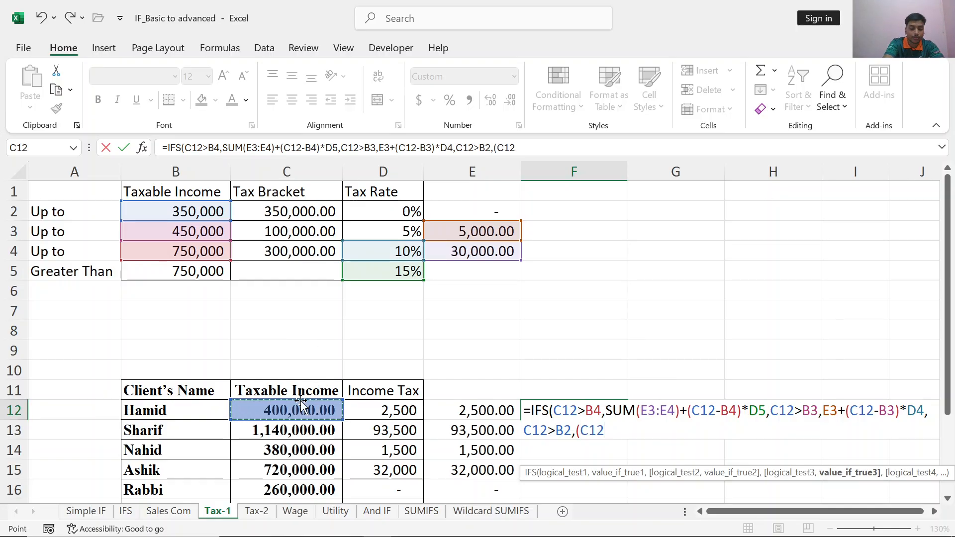
text(-)
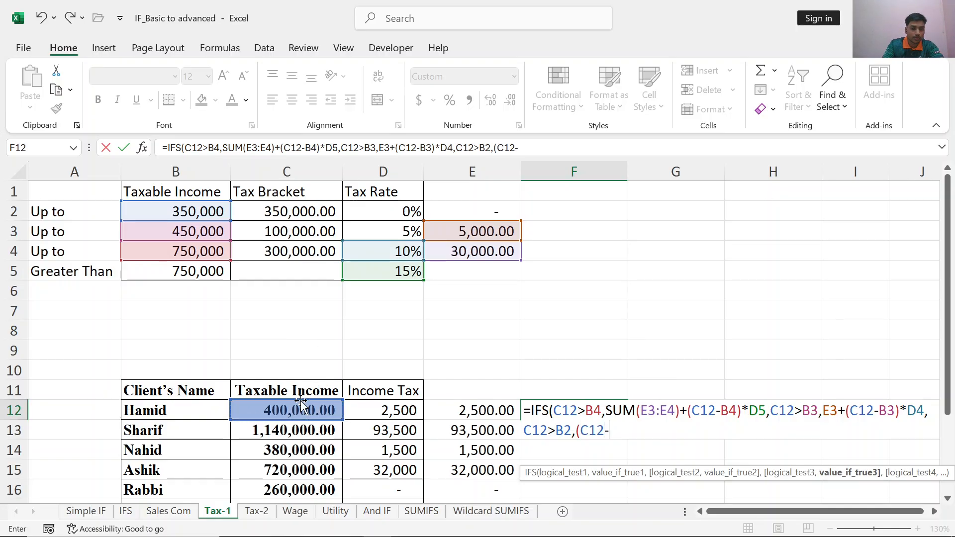
click(182, 211)
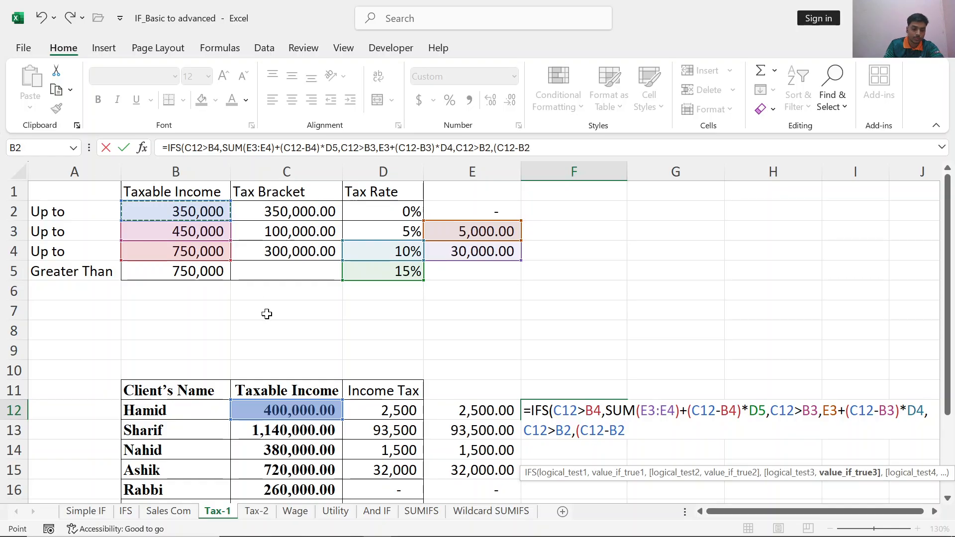
text())
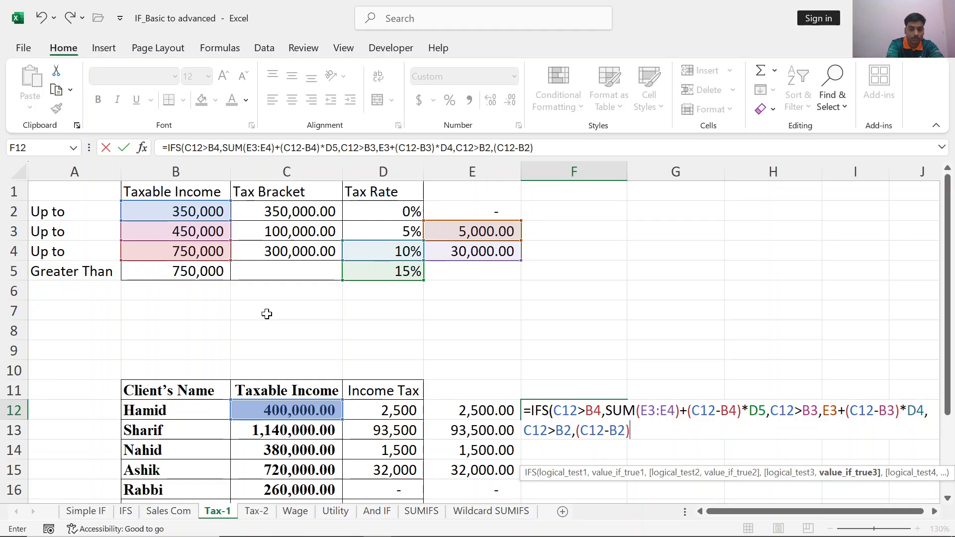
text(*)
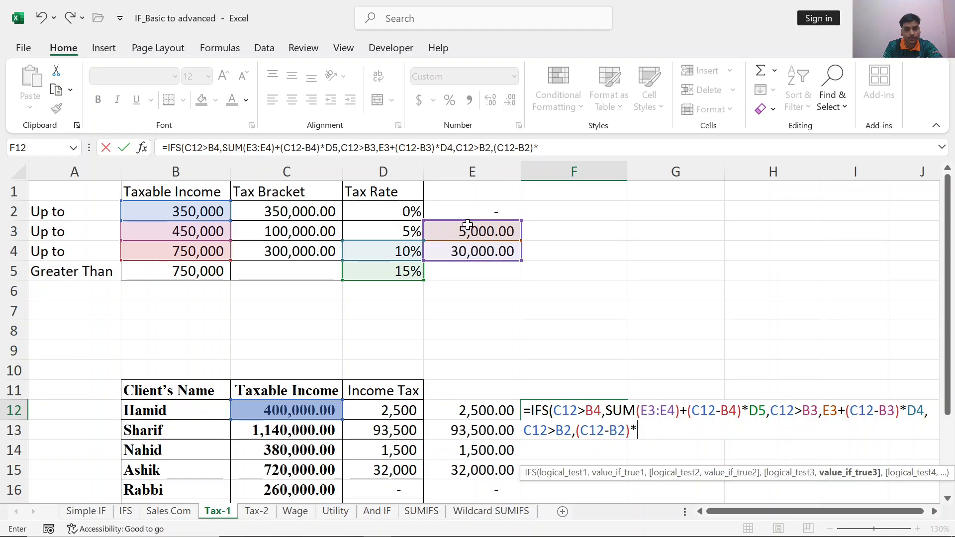
click(402, 232)
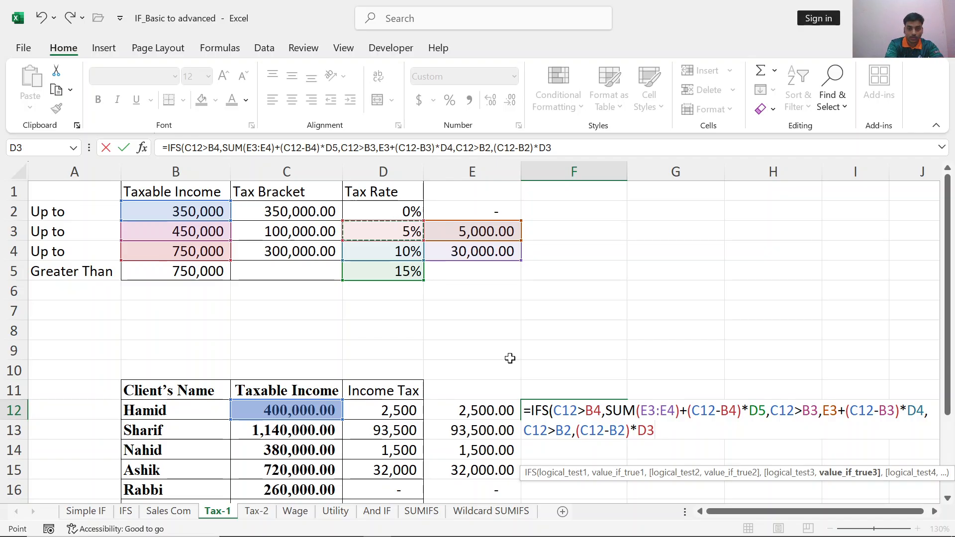
text(,)
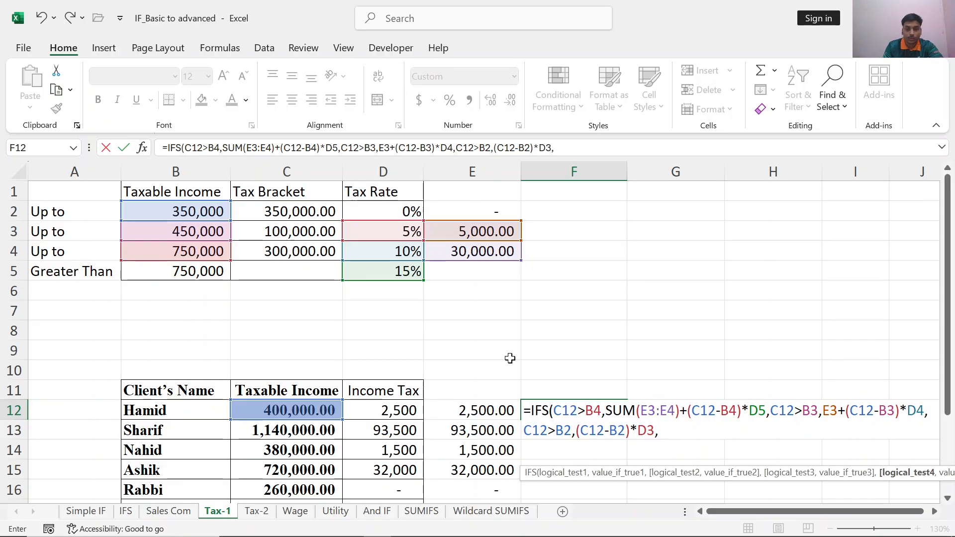
- Add C12<=B2 as the fourth logical test of the IFS formula, followed by a comma
click(296, 410)
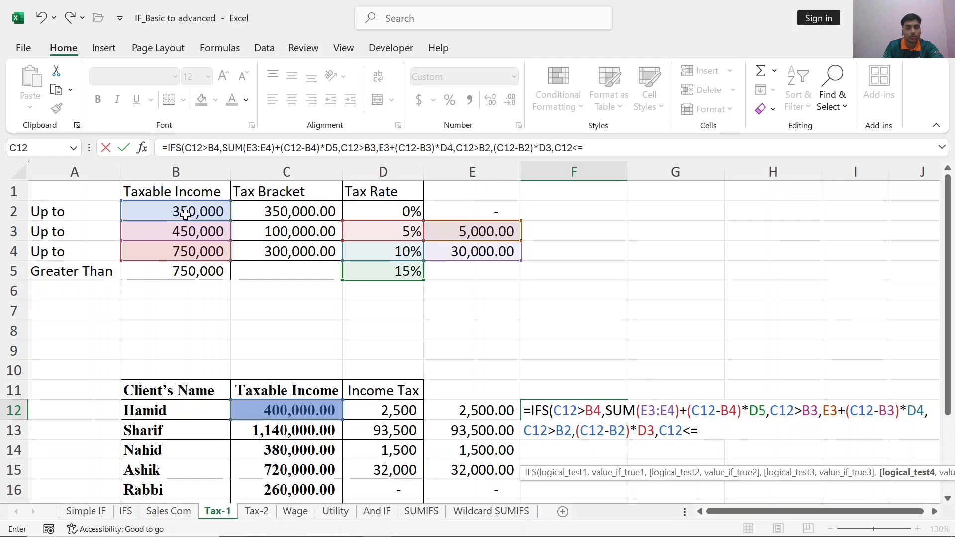
click(185, 214)
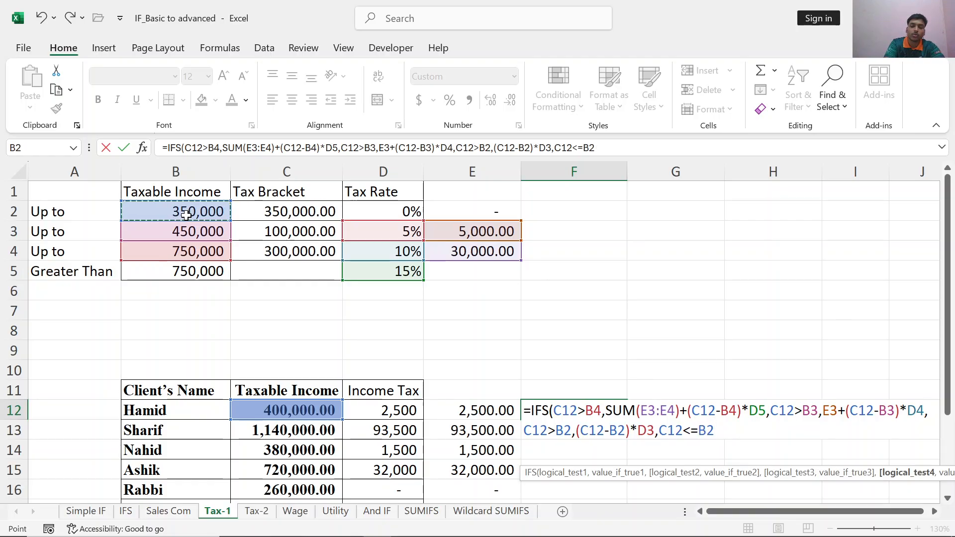
text(,)
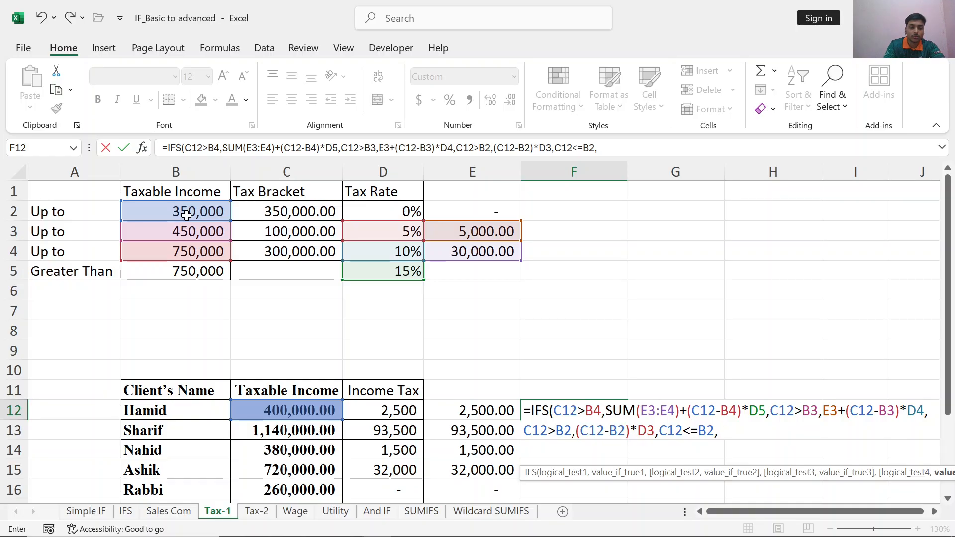
- Enter C12*D2 as the fourth result, close the IFS function and commit the formula in F12
click(300, 408)
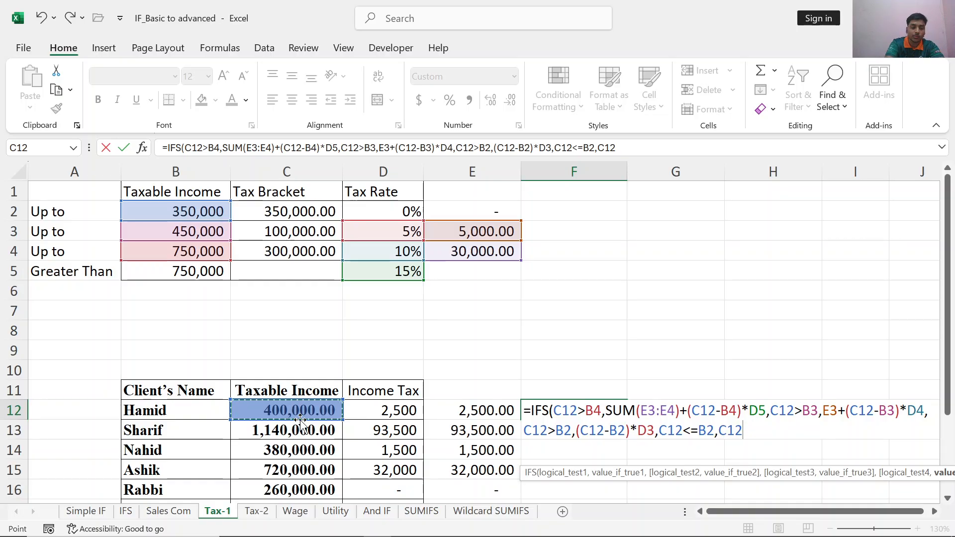
text(*)
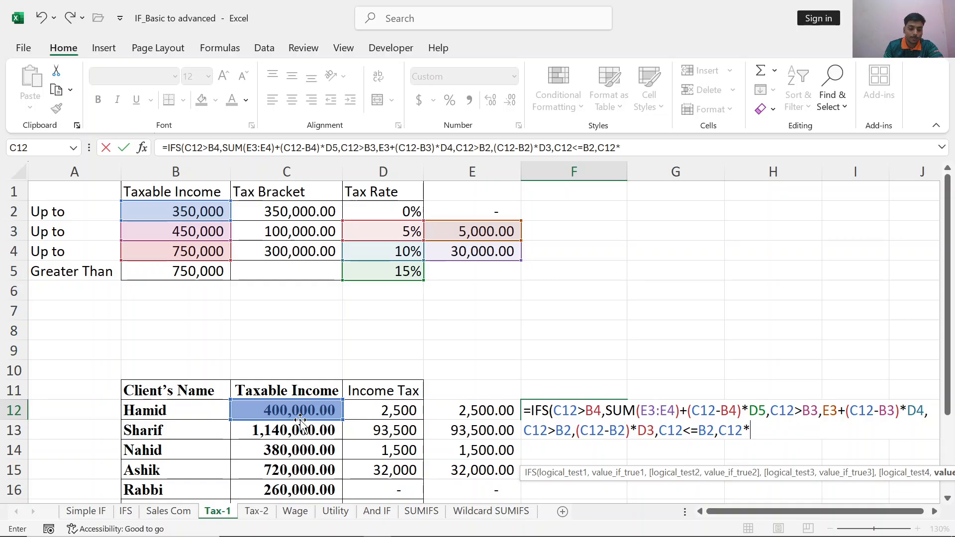
click(387, 211)
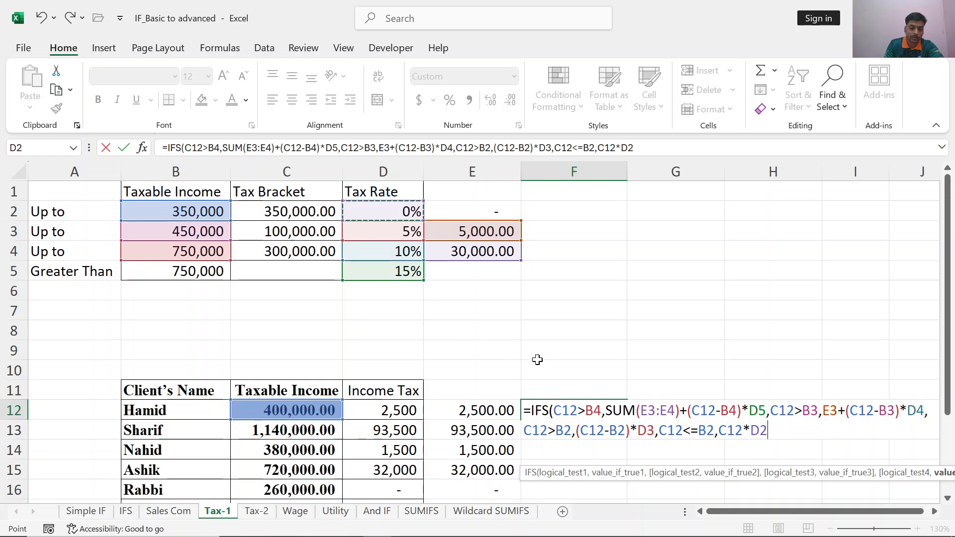
text())
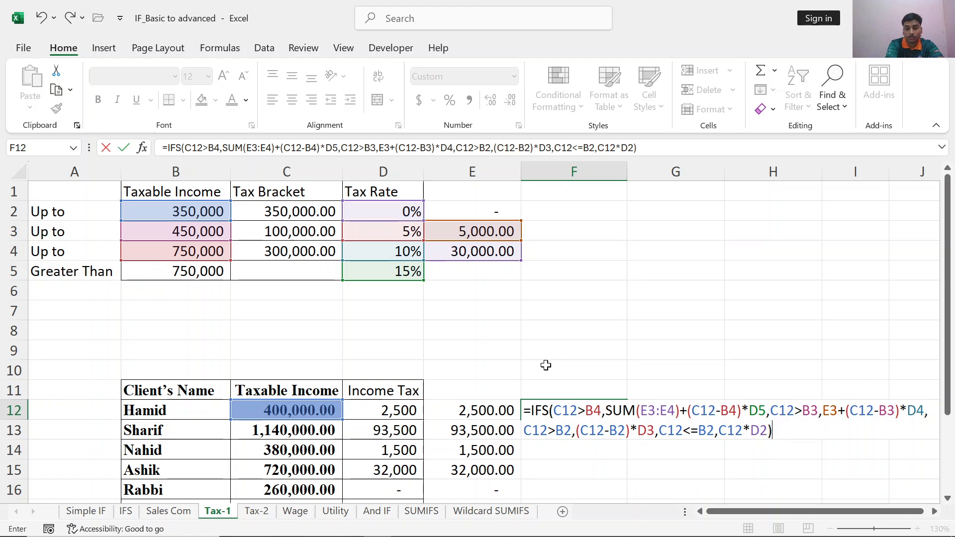
key(Return)
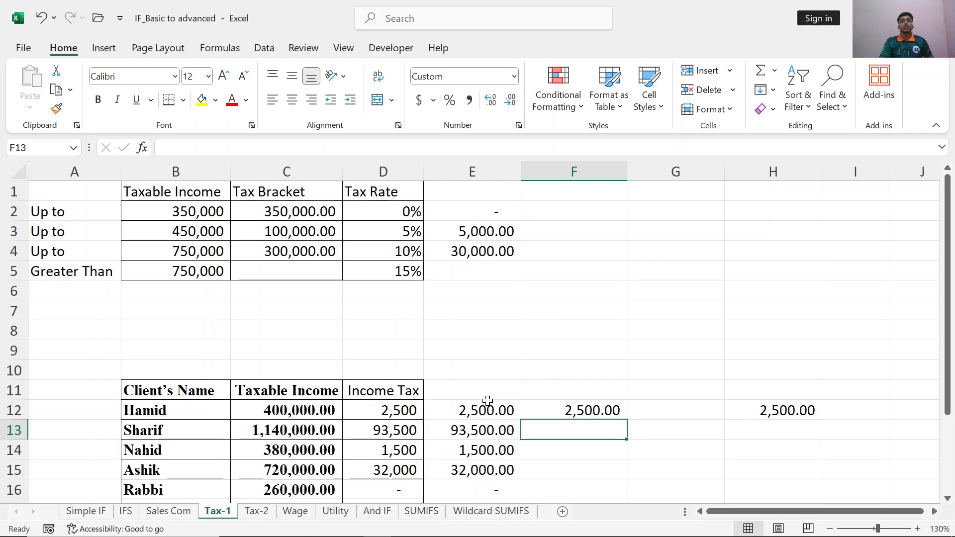
- Make B4 an absolute reference ($B$4) in the first logical test of the IFS formula in F12
click(574, 412)
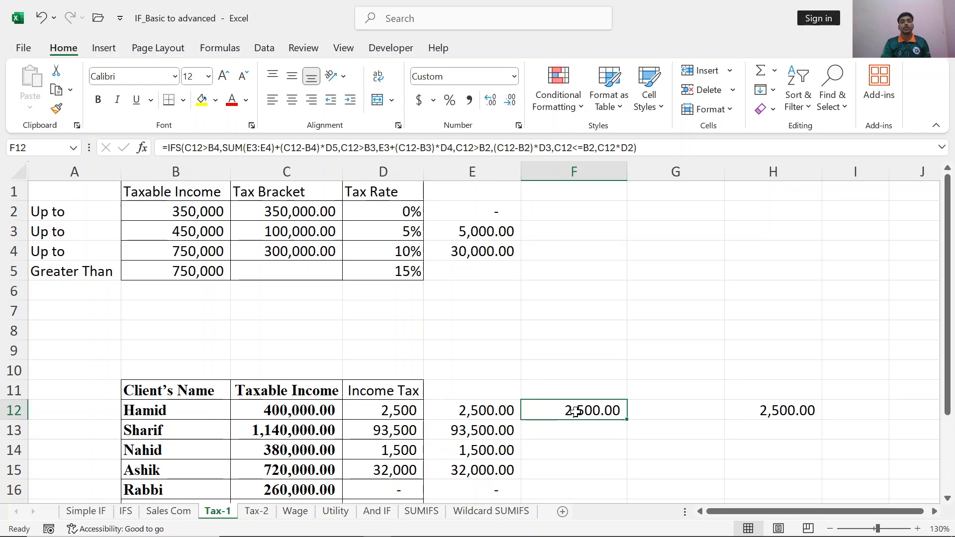
scroll(439, 326, down, 1)
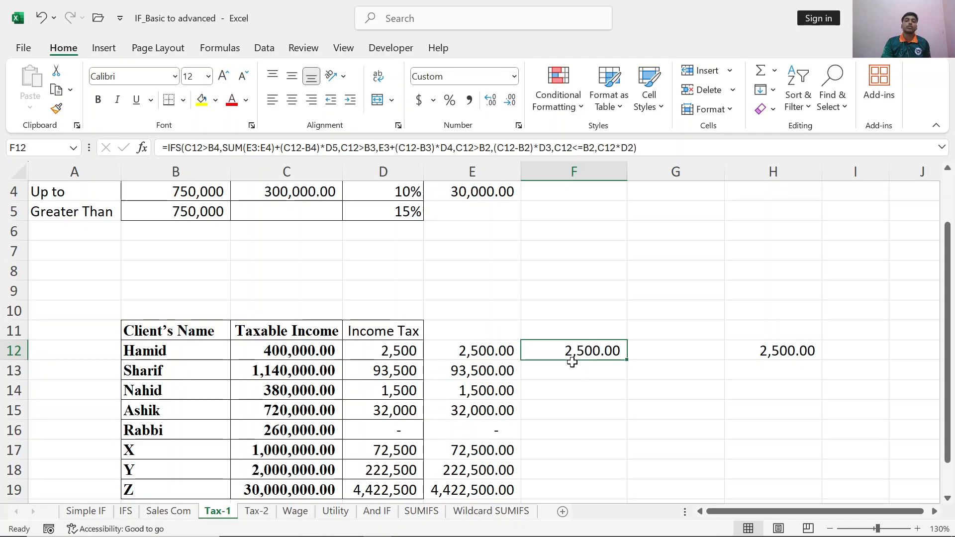
scroll(572, 378, down, 1)
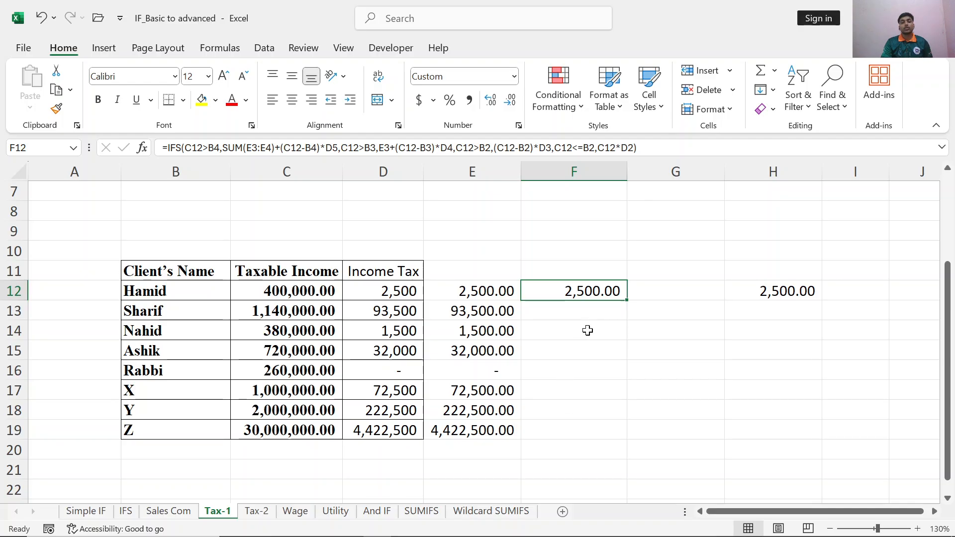
scroll(594, 373, up, 1)
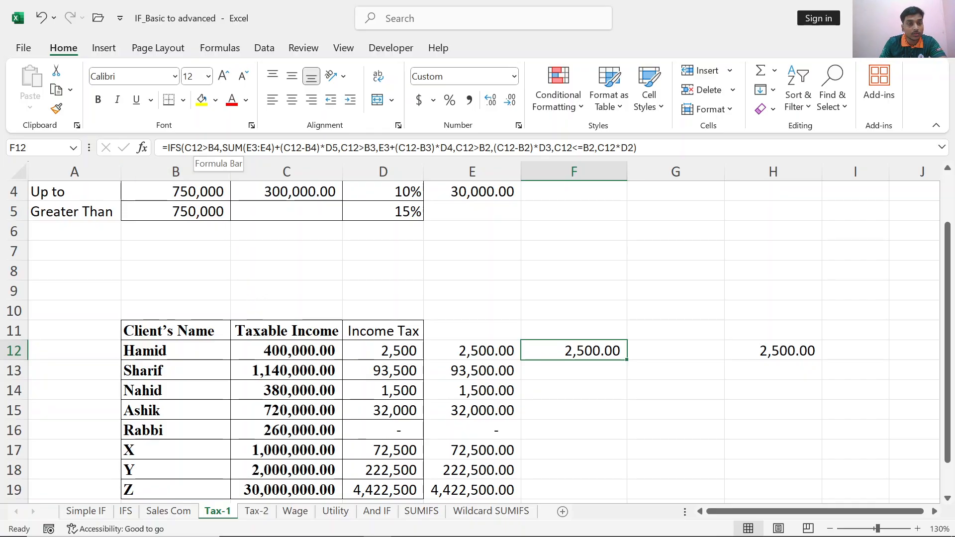
scroll(279, 199, up, 1)
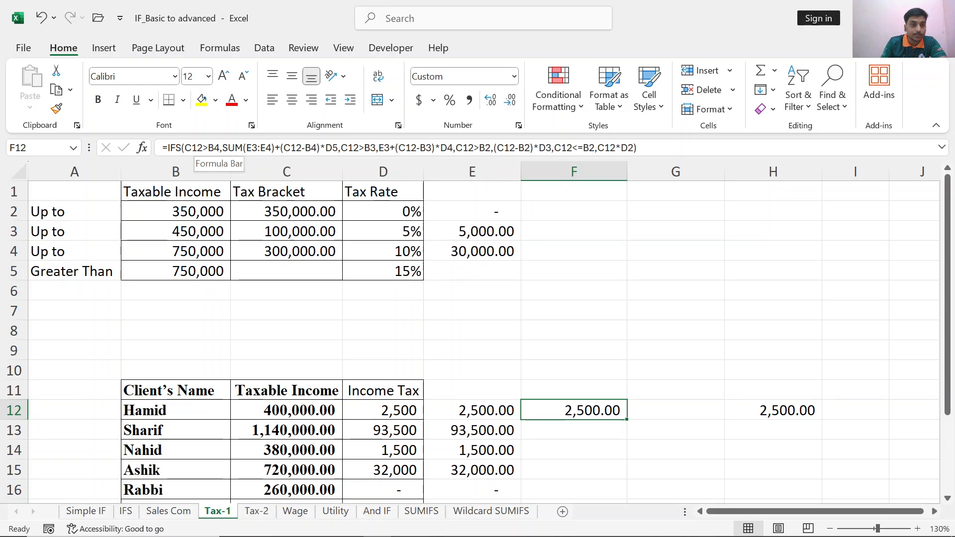
click(196, 148)
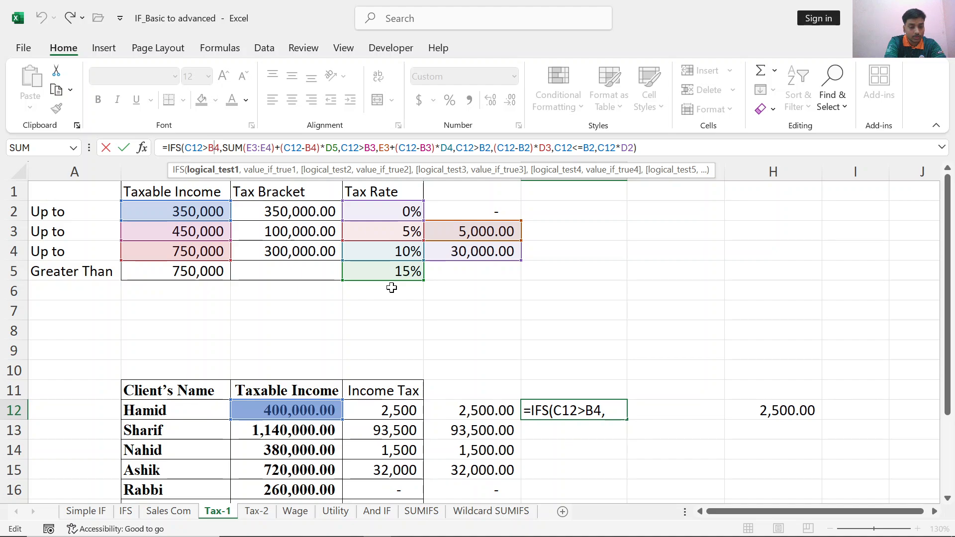
key(F4)
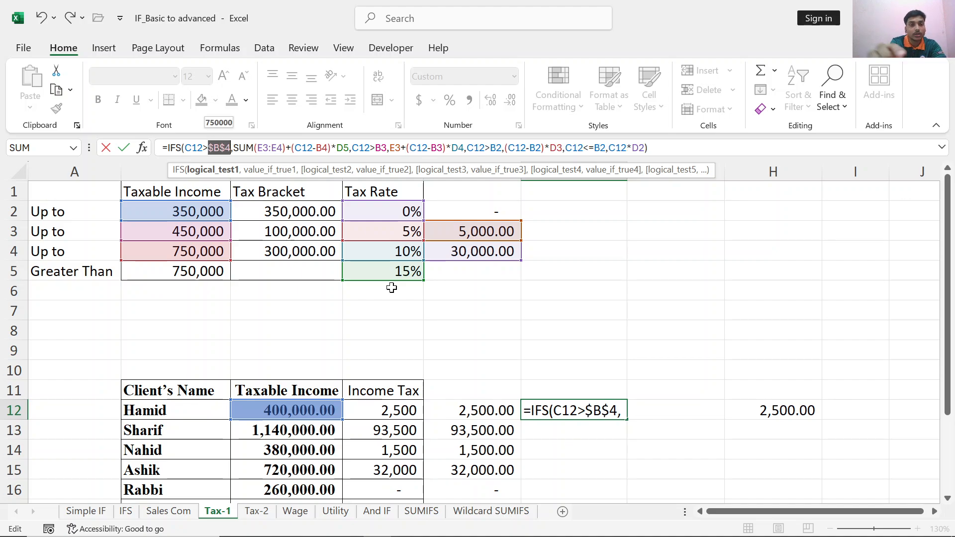
- Make the SUM range in the first result of the formula absolute as $E$3:$E$4
key(Right)
key(Right)
key(Right)
key(Right)
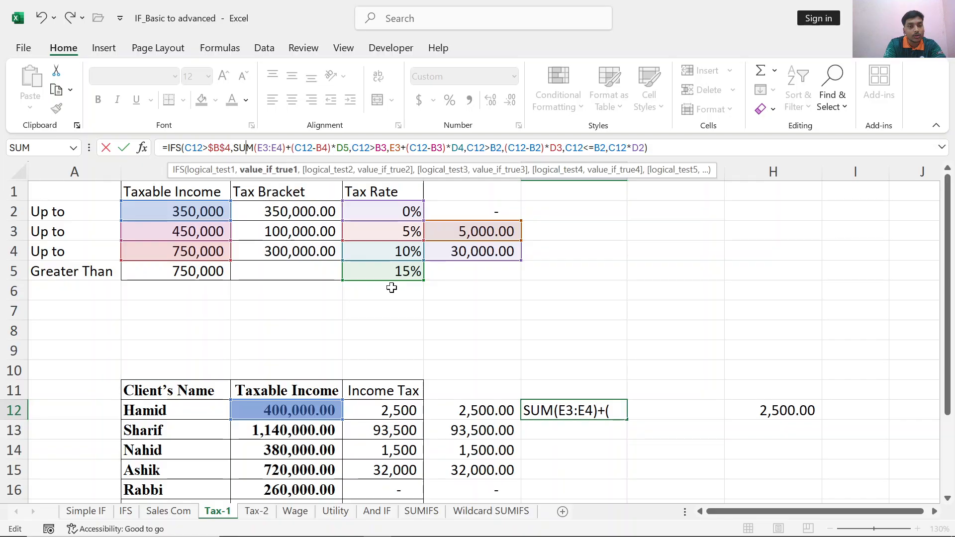
key(Right)
key(Right)
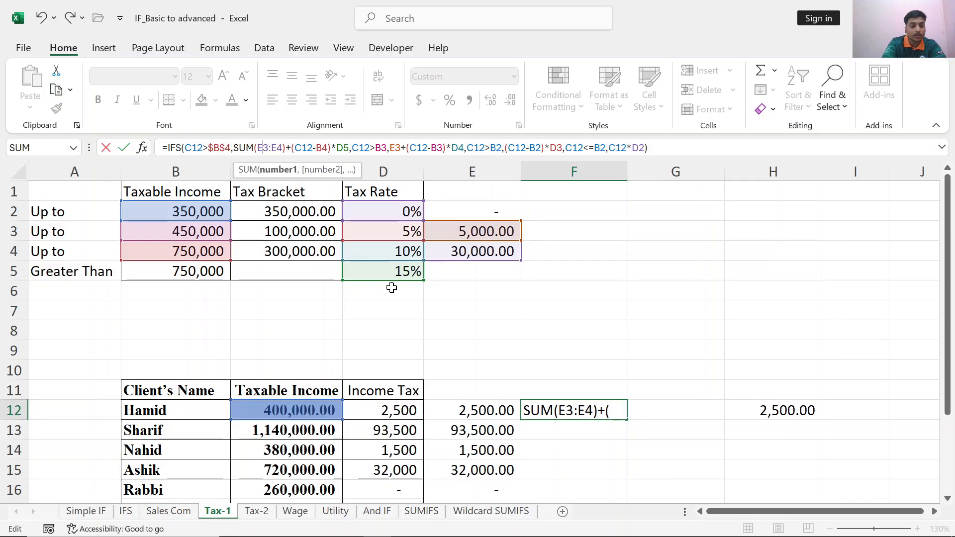
key(F4)
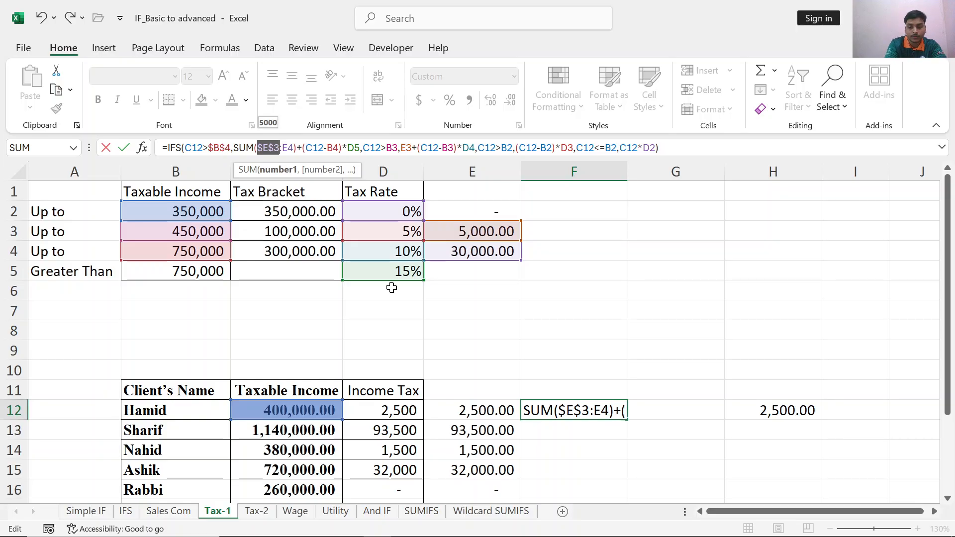
key(Right)
key(Right)
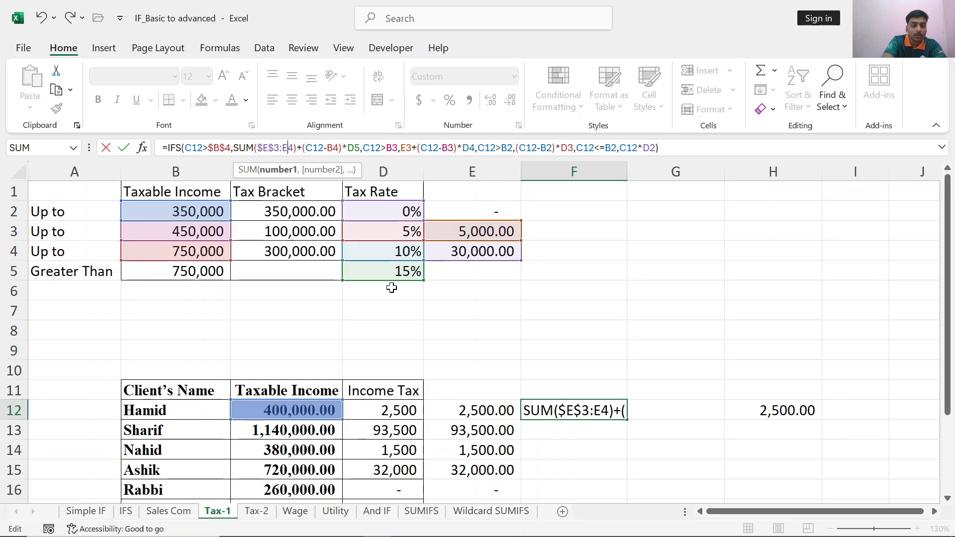
key(F4)
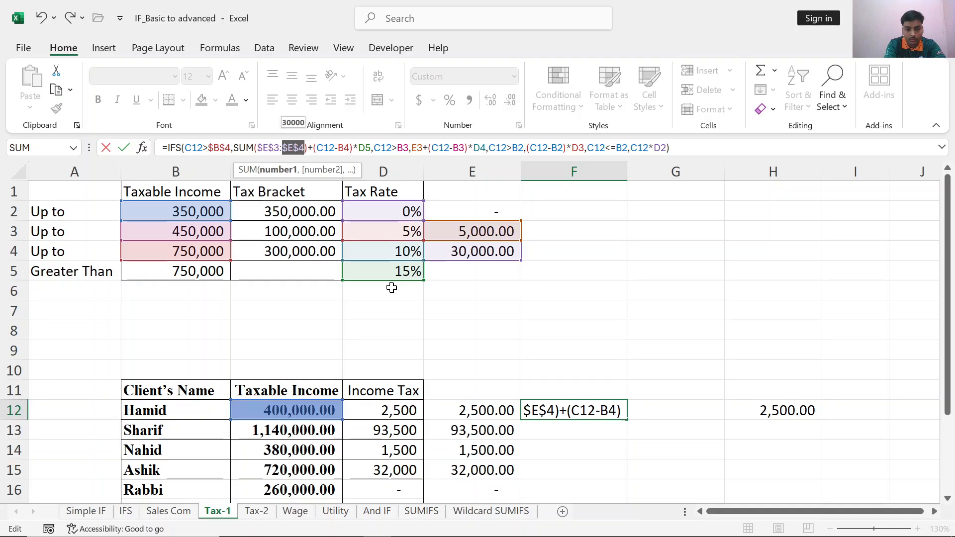
- Lock the remaining bracket references in the first result so it reads (C12-$B$4)*$D$5
key(Right)
key(Right)
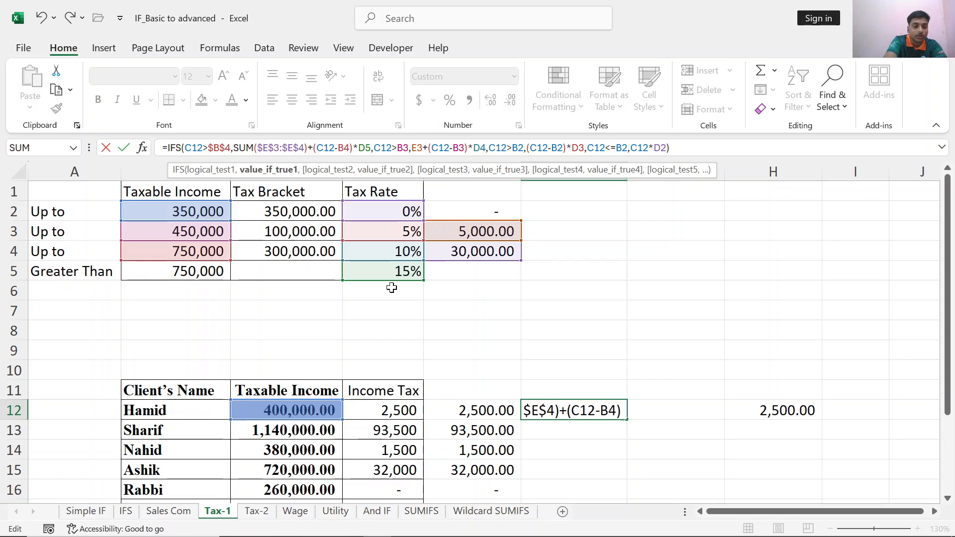
key(F4)
key(Right)
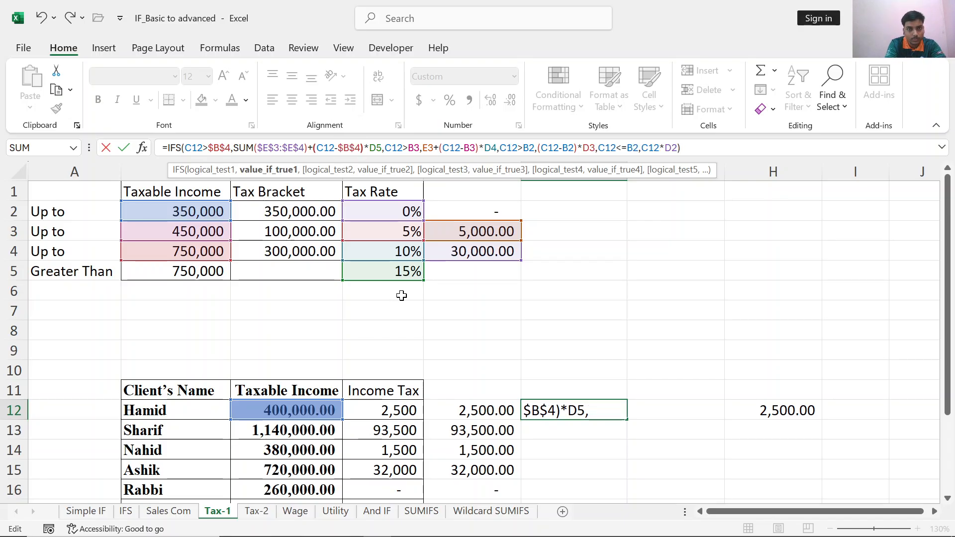
key(F4)
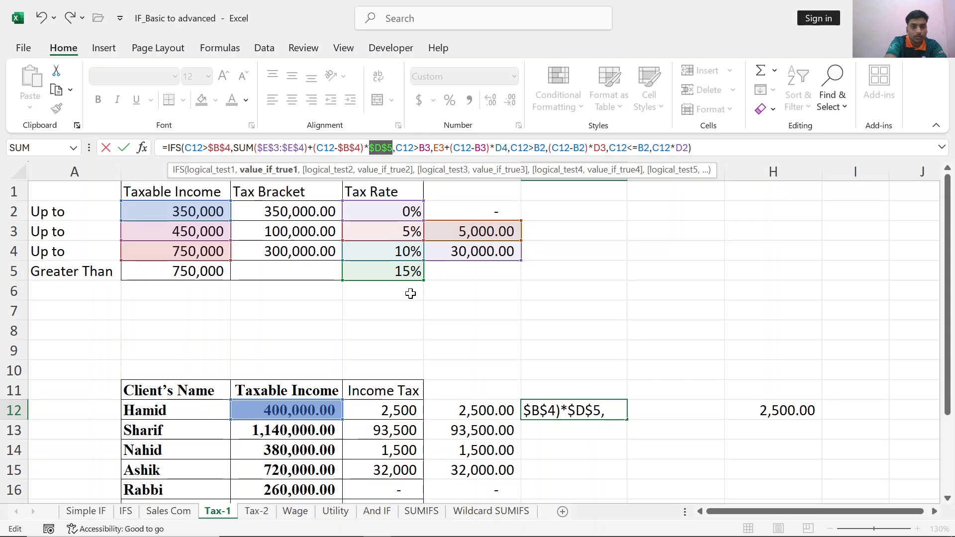
- Make B3 absolute in the second logical test so it reads C12>$B$3
key(Right)
key(Right)
key(Right)
key(Right)
key(Right)
key(Right)
key(Right)
key(Right)
key(Right)
key(Right)
key(Right)
key(Right)
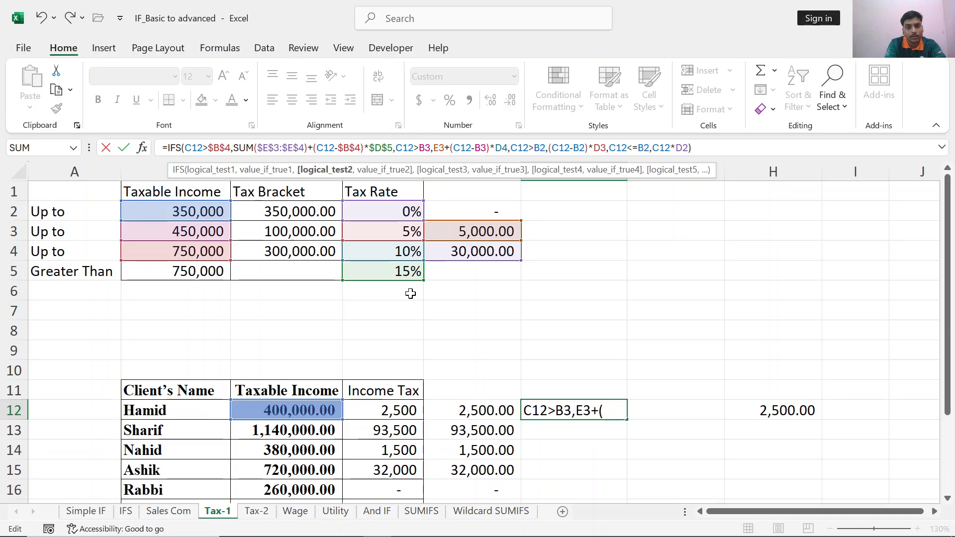
key(F4)
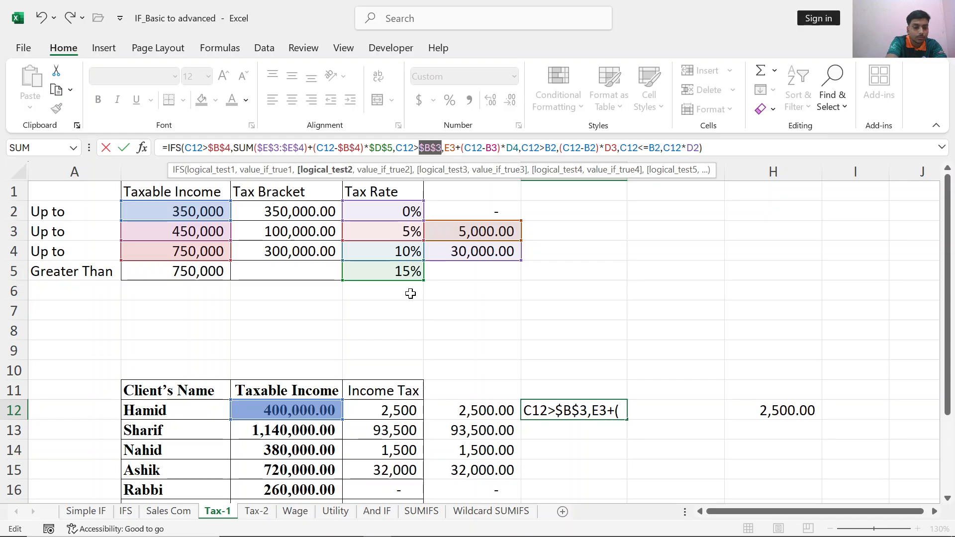
- Lock the bracket references in the second result so it reads $E$3+(C12-$B$3)*$D$4
key(Right)
key(Right)
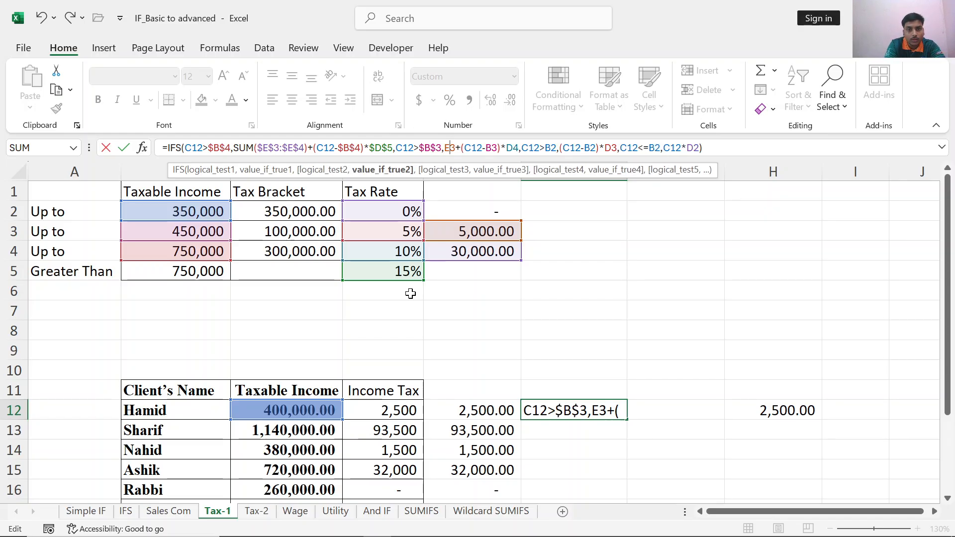
key(F4)
key(Right)
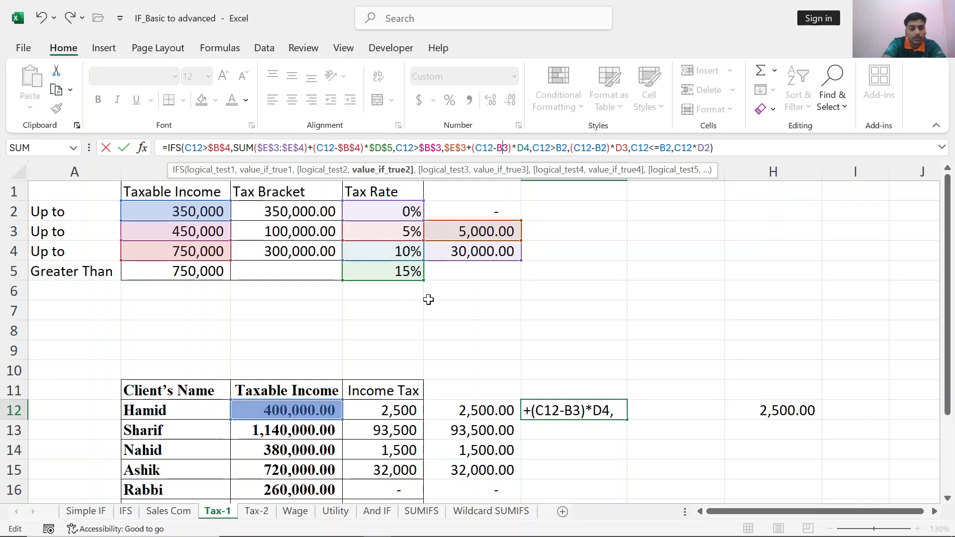
key(F4)
key(Right)
key(Right)
key(Right)
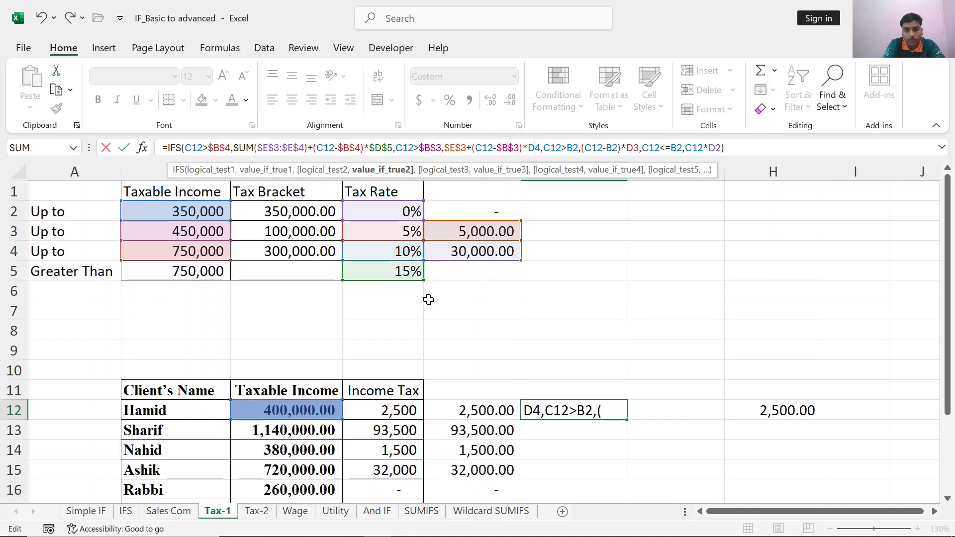
key(F4)
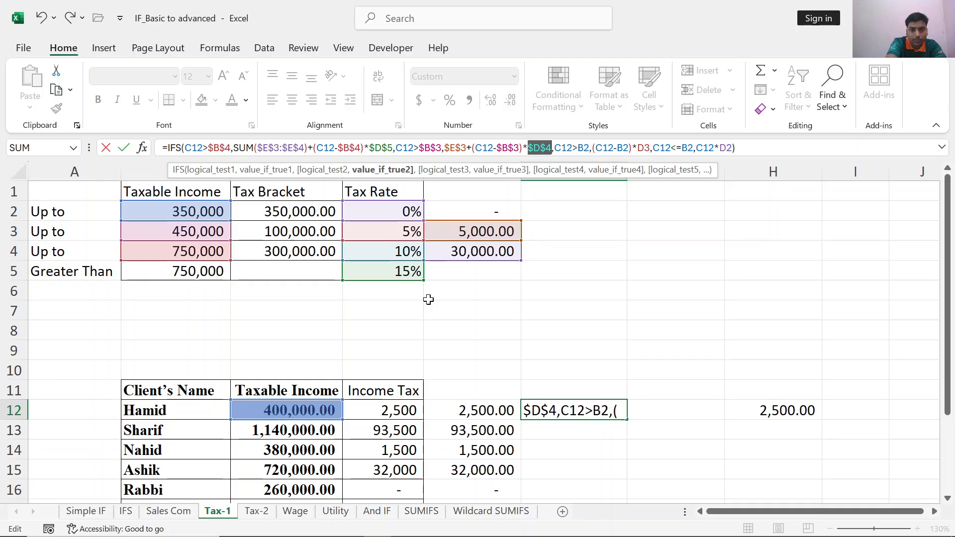
- Make B2 absolute in the third logical test so it reads C12>$B$2
key(Right)
key(Right)
key(Right)
key(Right)
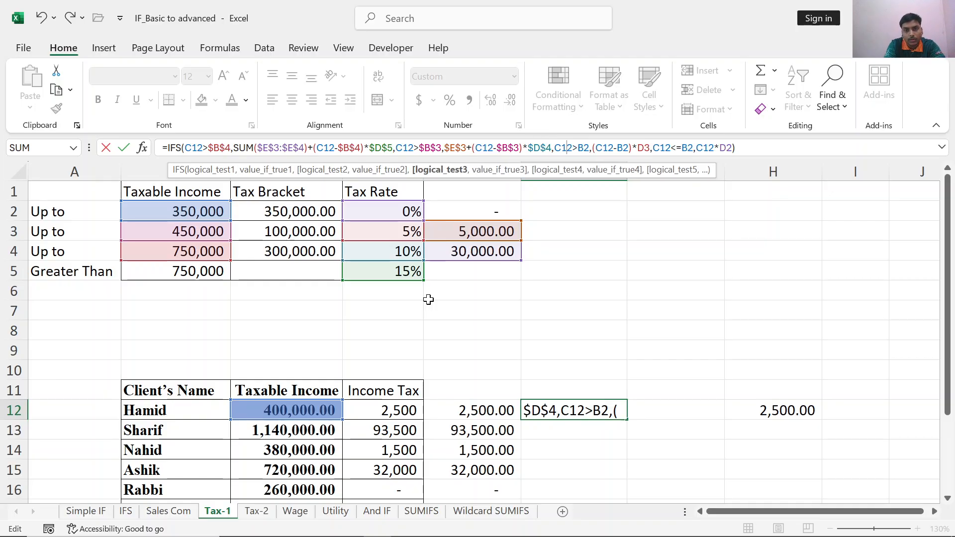
key(Right)
key(Right)
key(Right)
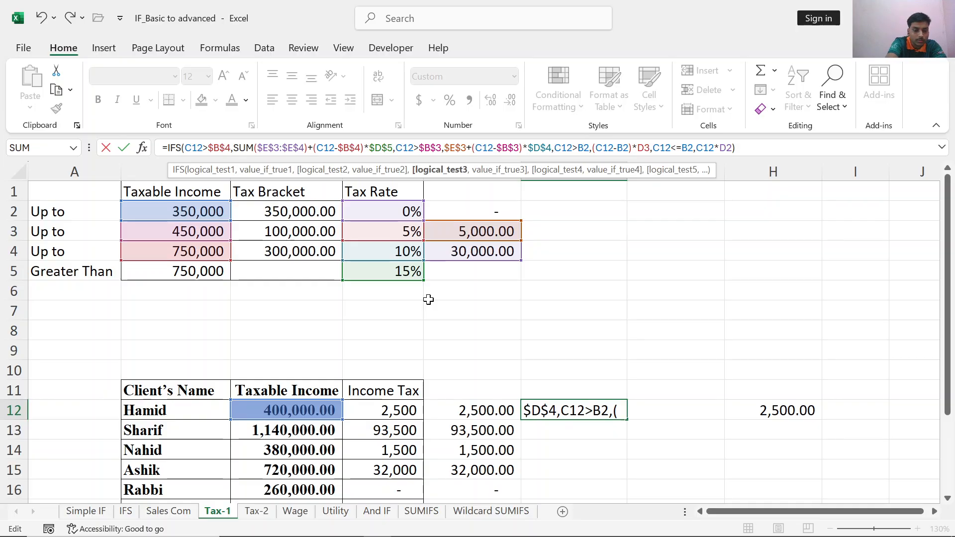
key(F4)
- Lock the bracket references in the third result so it reads (C12-$B$2)*$D$3
key(Right)
key(Right)
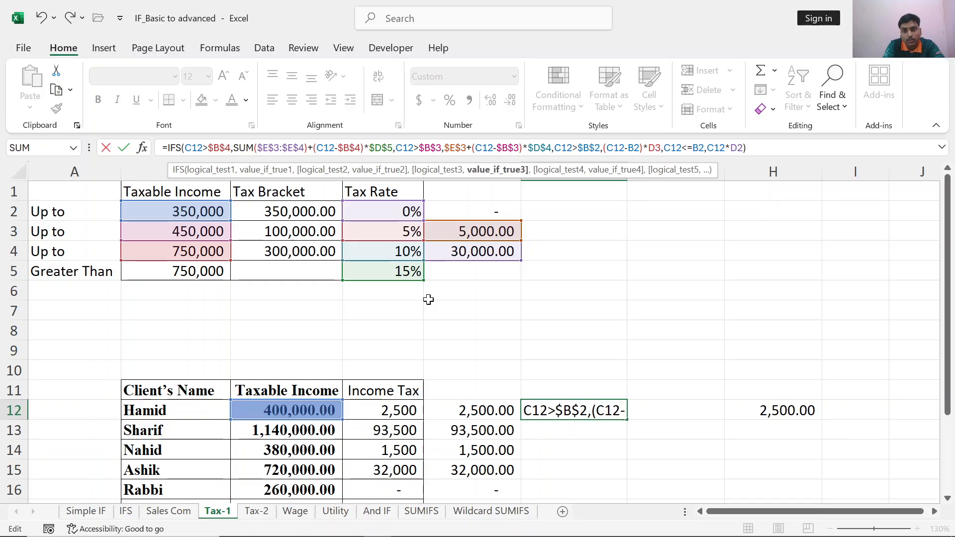
key(Right)
key(Right)
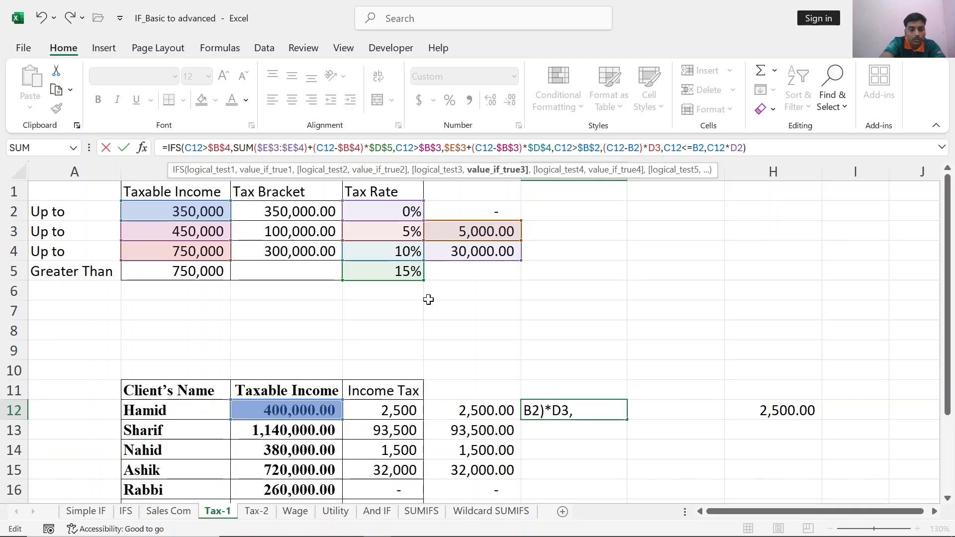
key(F4)
key(Right)
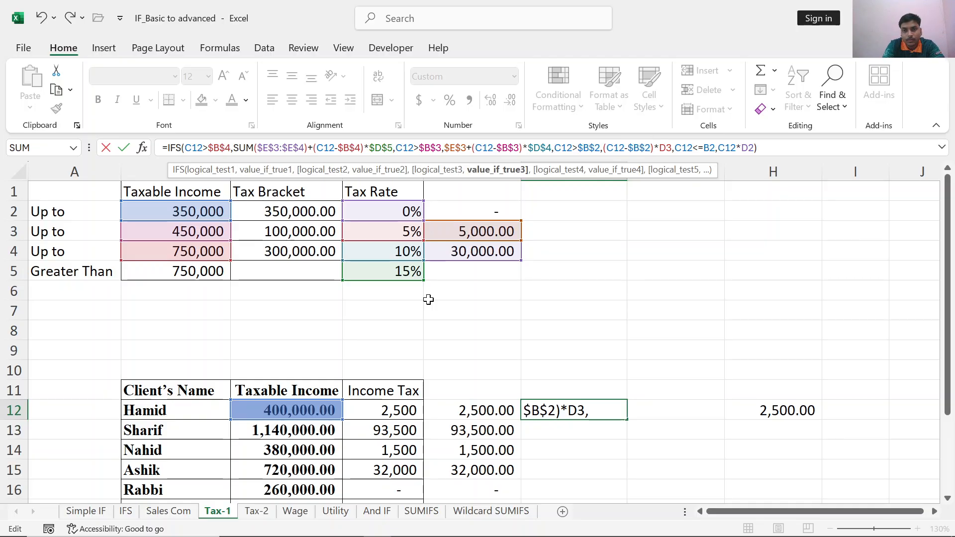
key(Left)
key(F4)
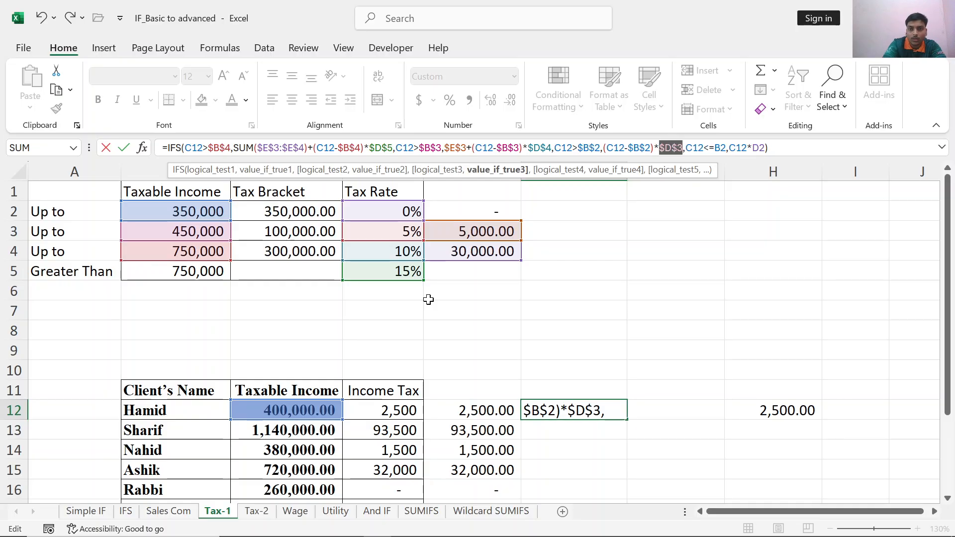
- Make B2 absolute in the fourth logical test so it reads C12<=$B$2
key(Right)
key(Right)
key(Right)
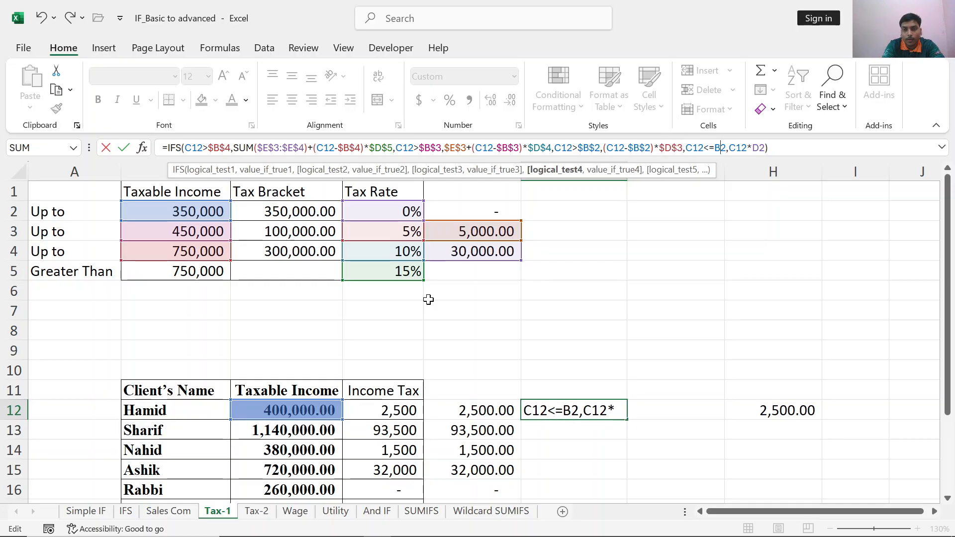
key(F4)
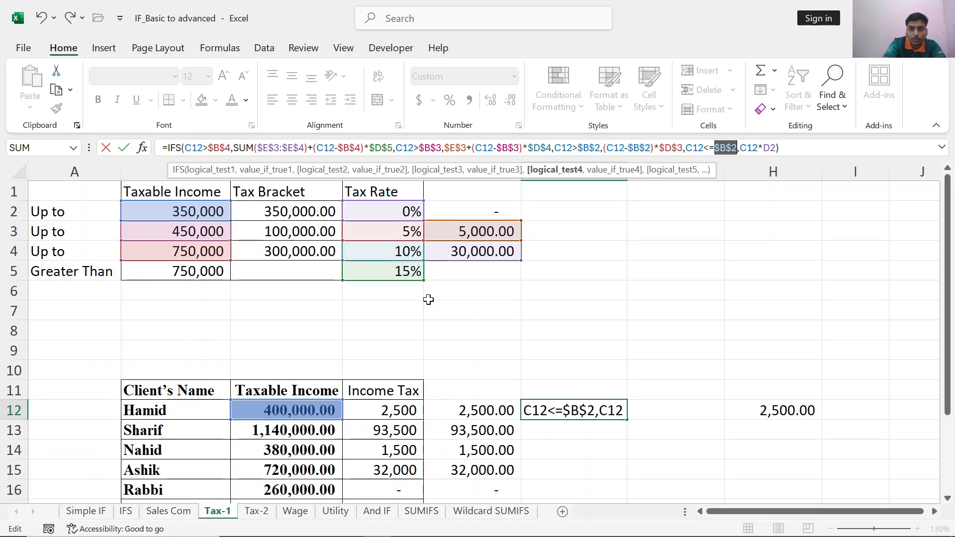
- Make D2 absolute in the fourth result so it reads C12*$D$2, and commit the formula
key(Right)
key(Right)
key(Right)
key(Right)
key(Right)
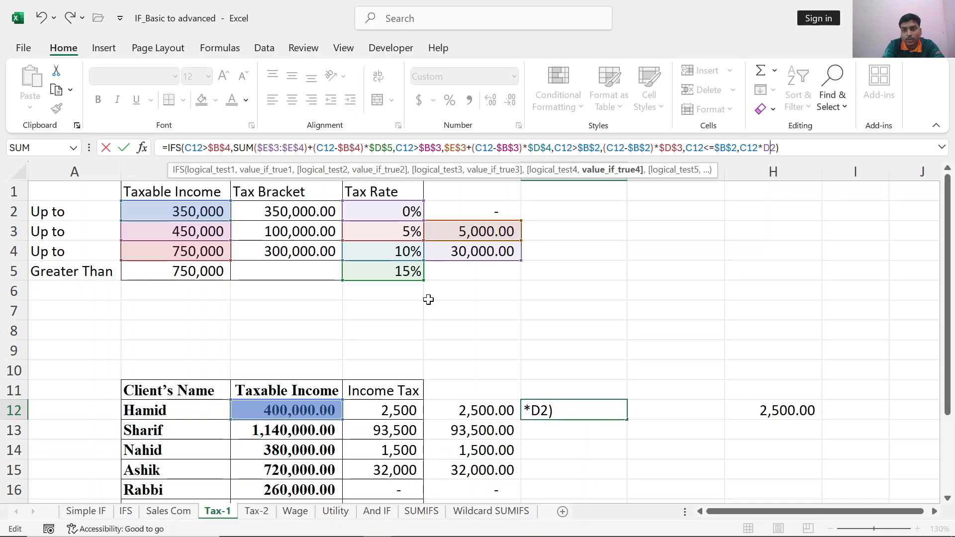
key(F4)
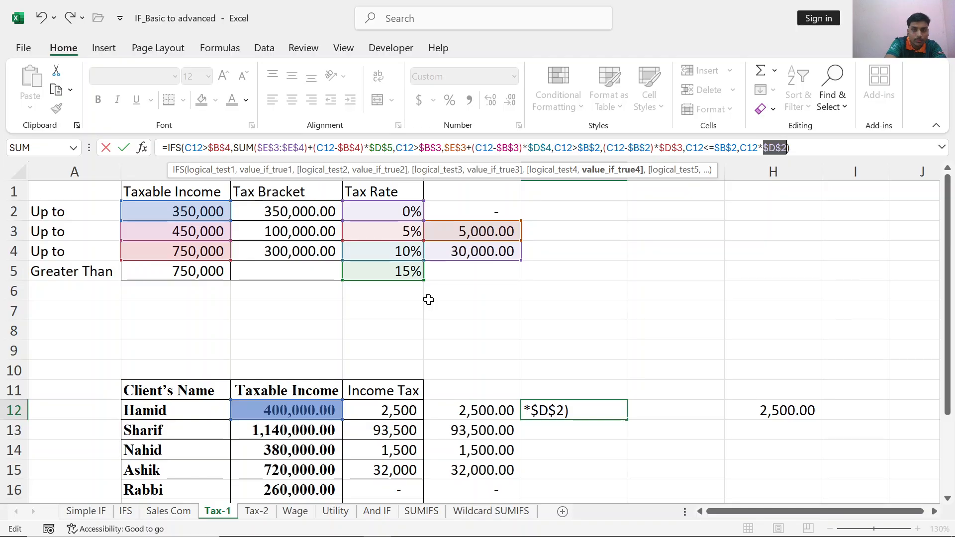
key(Return)
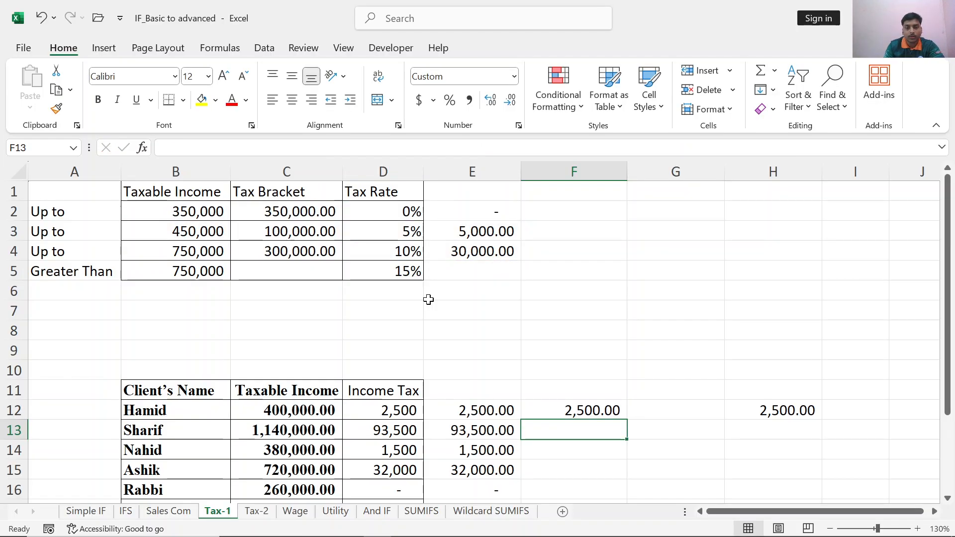
- Fill the IFS formula from F12 down to F19 for all the clients
click(582, 410)
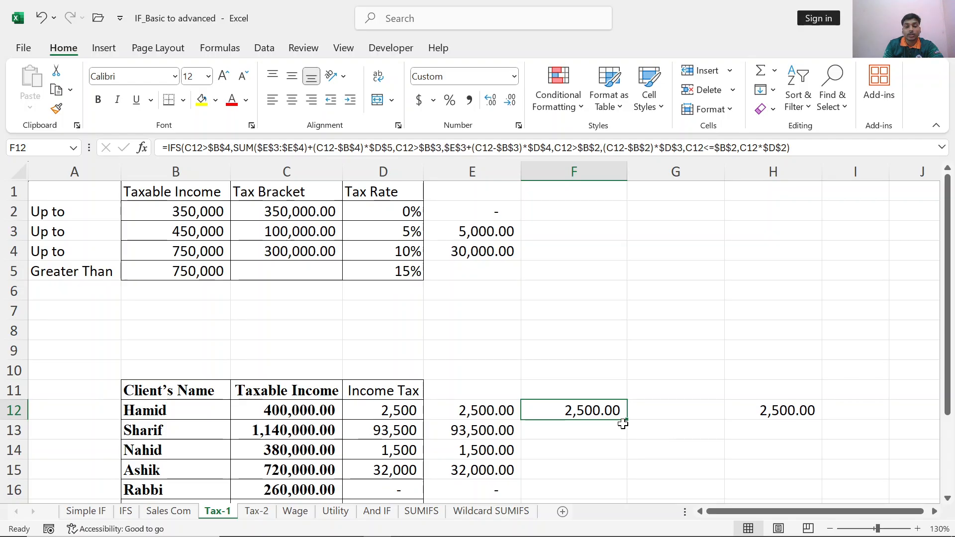
scroll(626, 420, down, 2)
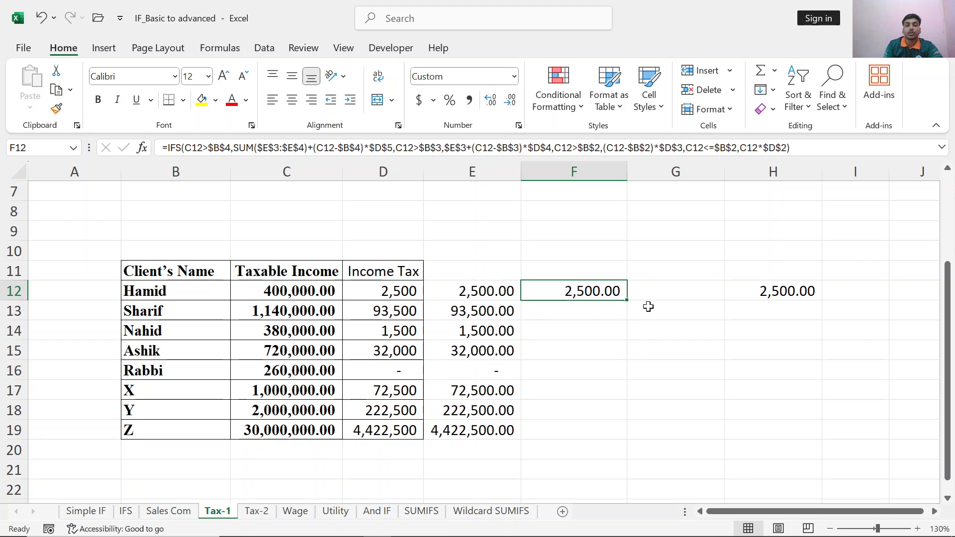
double_click(627, 299)
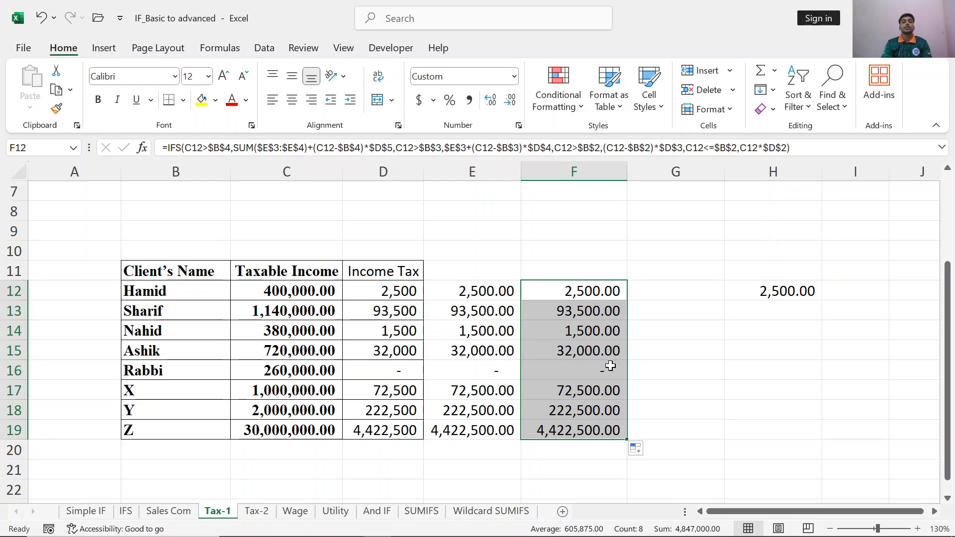
scroll(608, 367, up, 2)
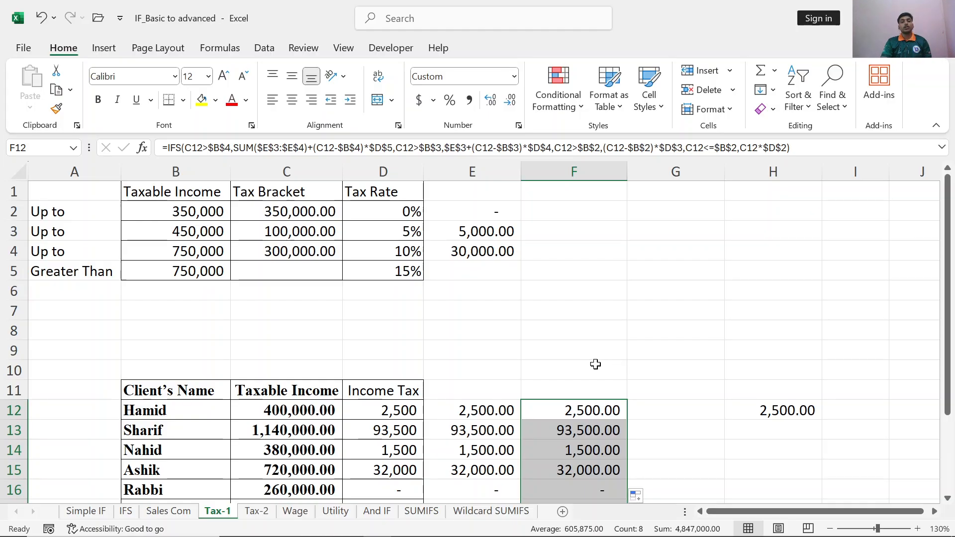
scroll(589, 361, down, 1)
scroll(584, 358, down, 2)
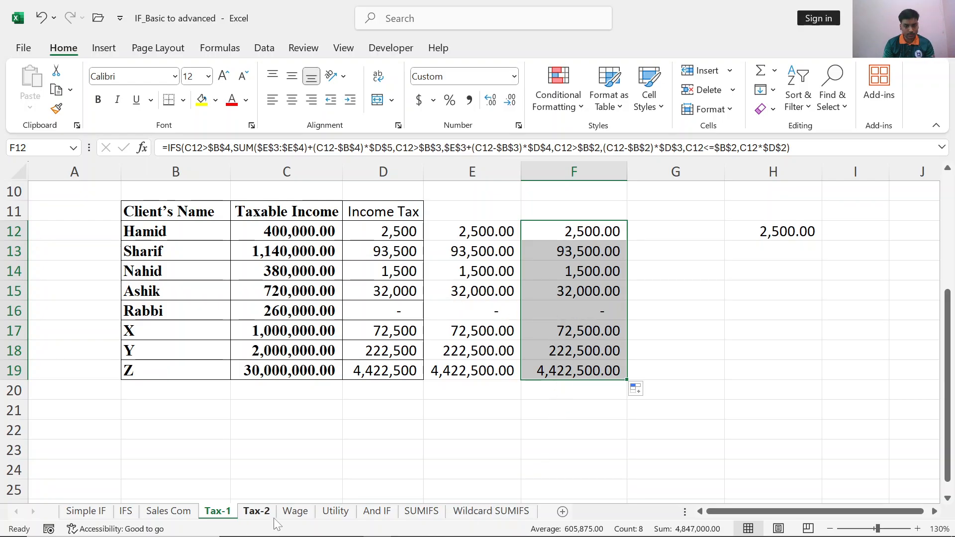
- Open the Wage sheet and inspect the existing wage formula in D4
click(295, 513)
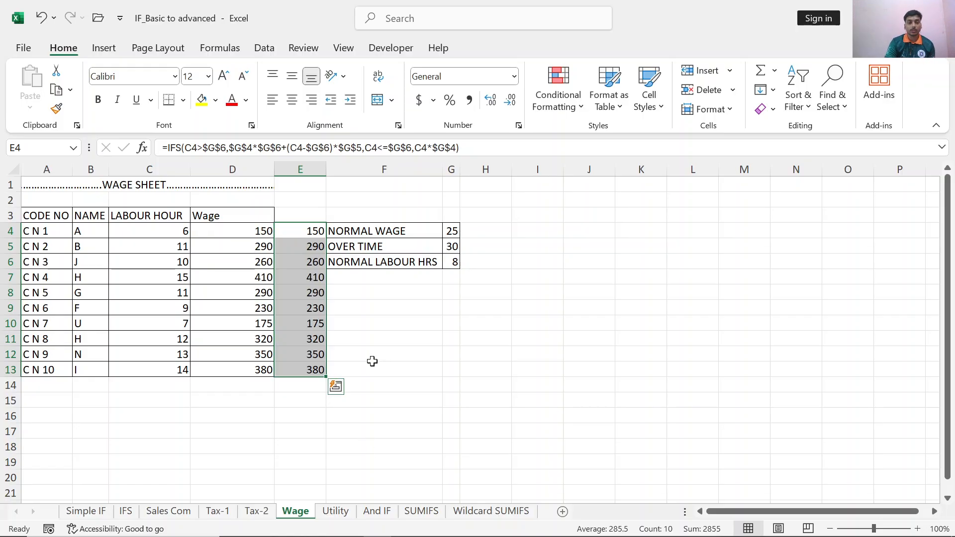
click(377, 337)
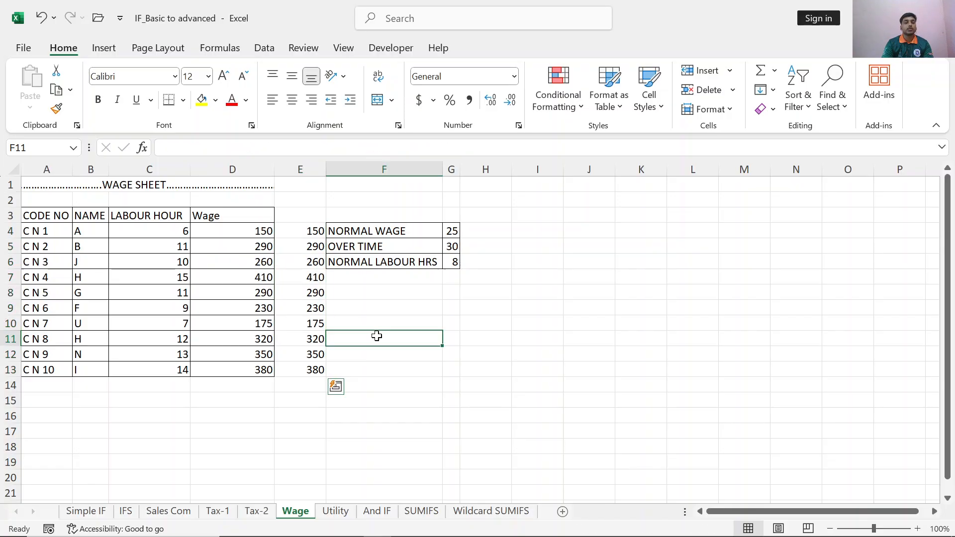
click(496, 228)
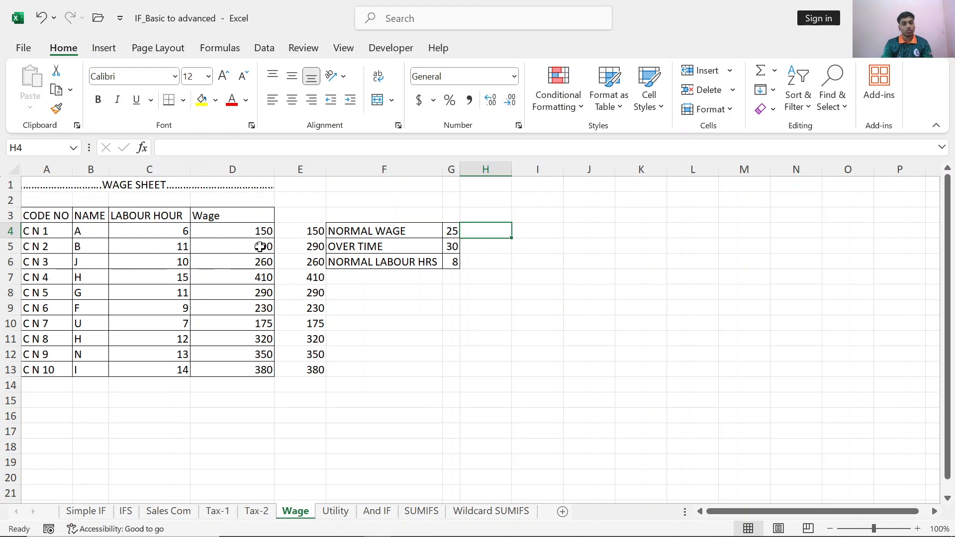
click(264, 229)
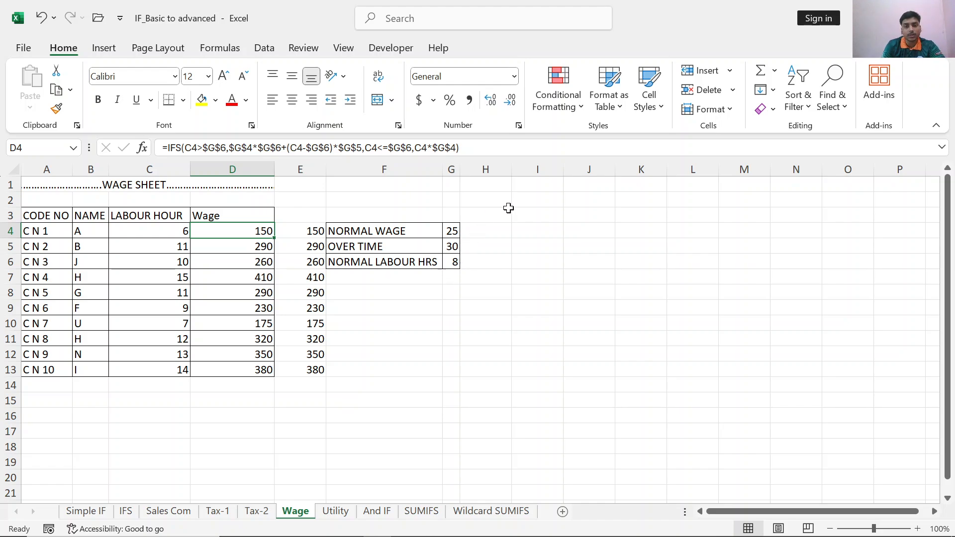
- Start an IFS formula in H4 with the first logical test C4>G6, comparing labour hours with normal hours
click(489, 232)
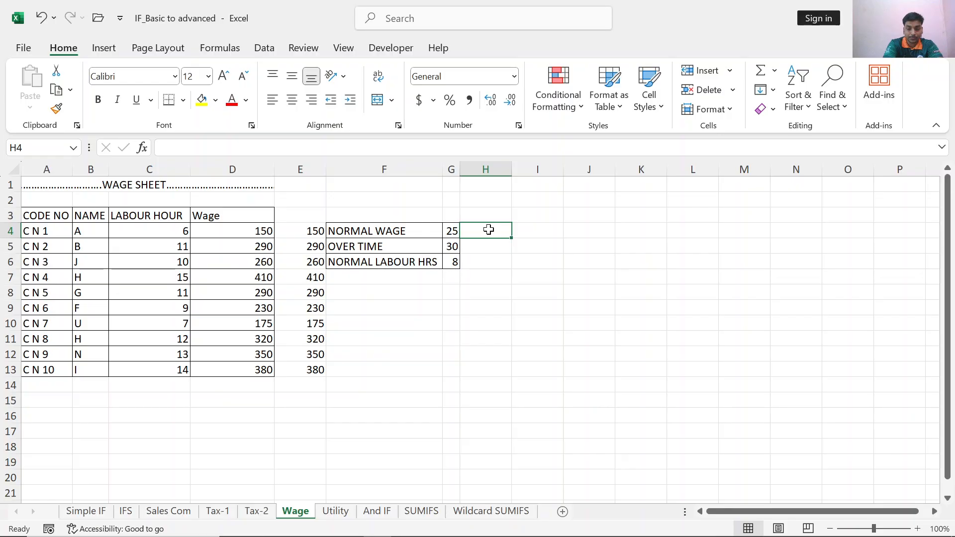
text(=)
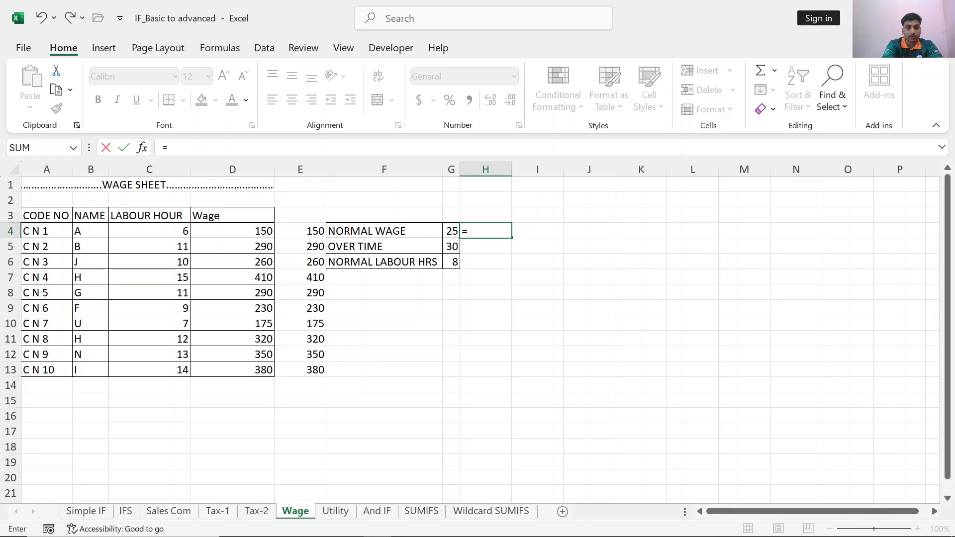
text(ifs)
key(Tab)
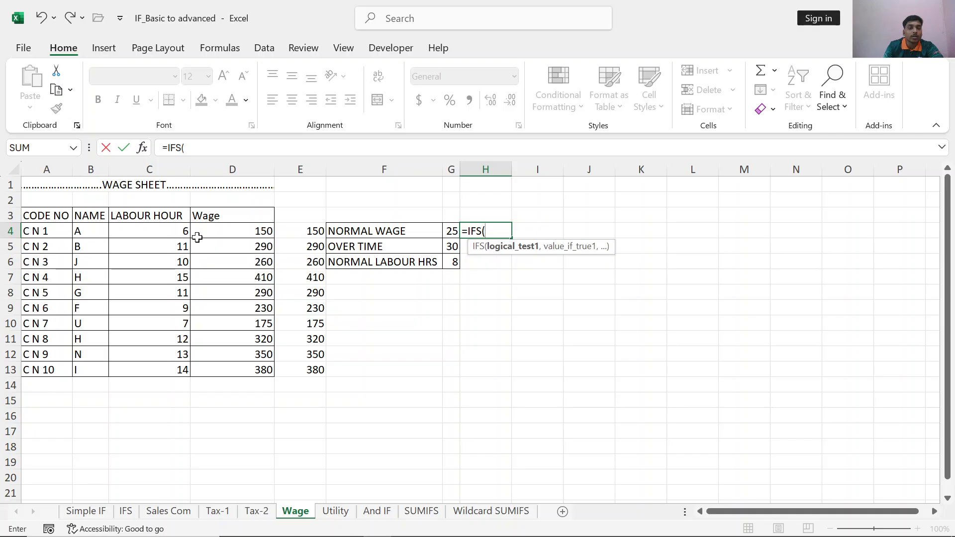
click(172, 231)
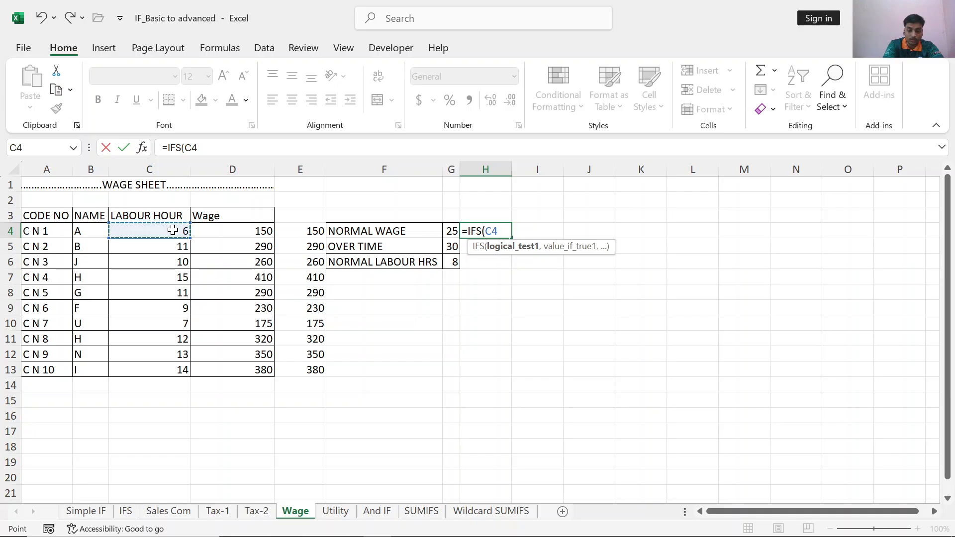
text(>)
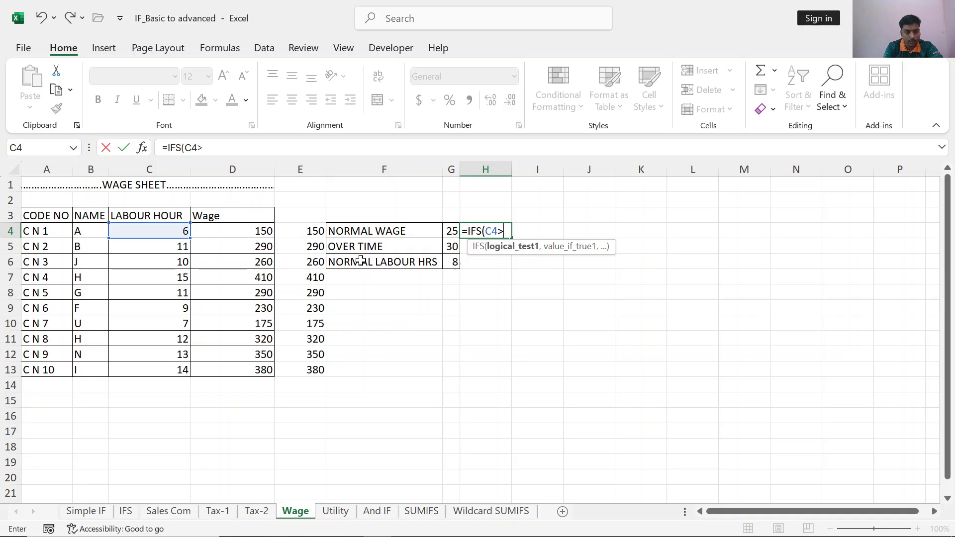
click(455, 263)
click(455, 263)
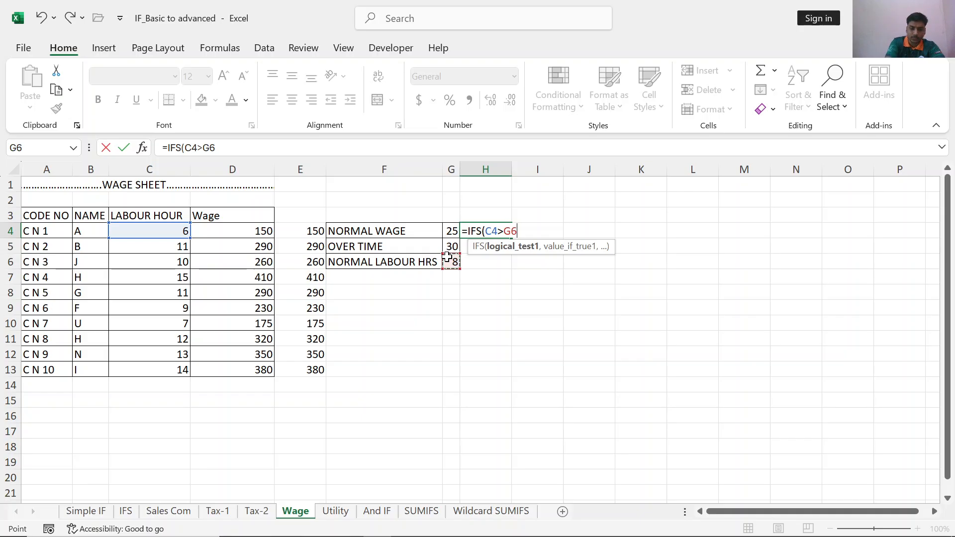
text(,)
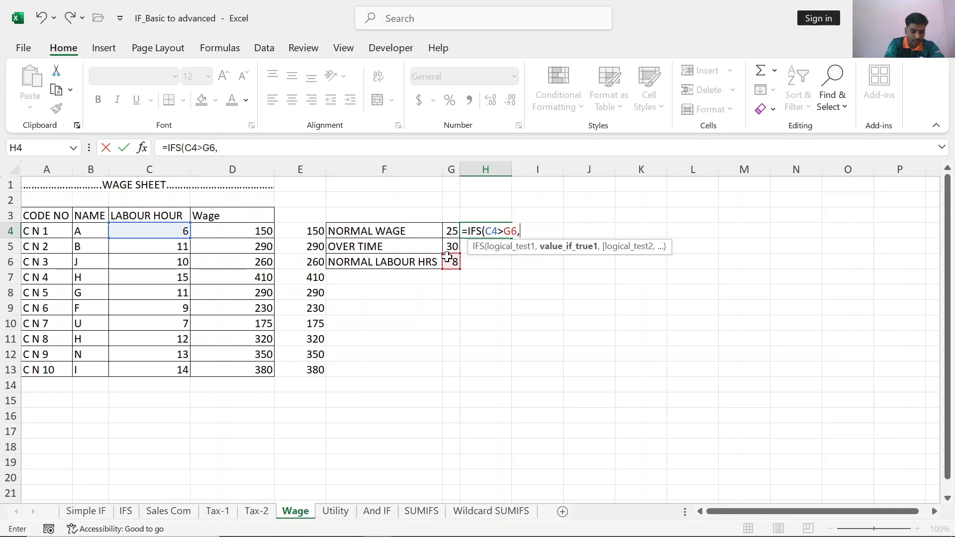
- Enter G4*G6+(C4-G6)*G5 as the first result, covering normal wage plus overtime pay
click(452, 232)
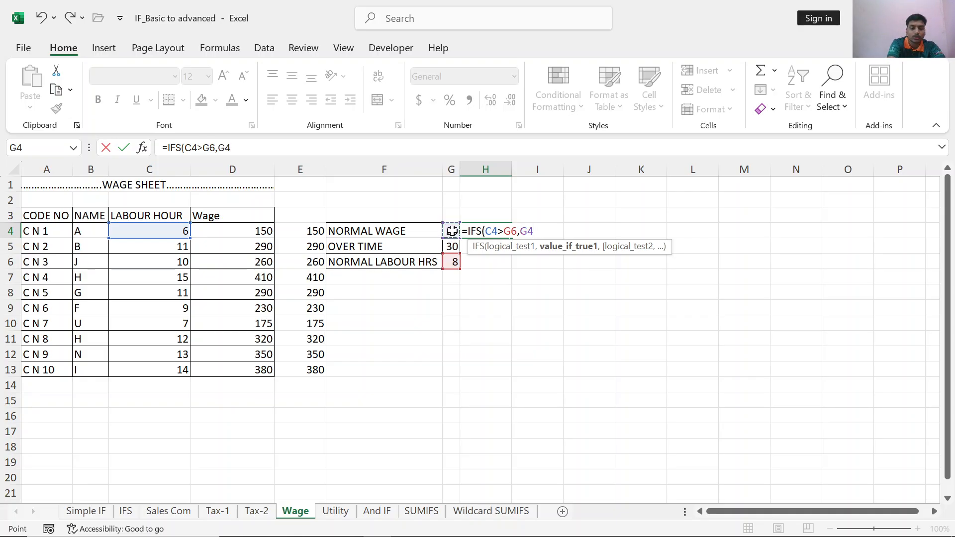
text(*)
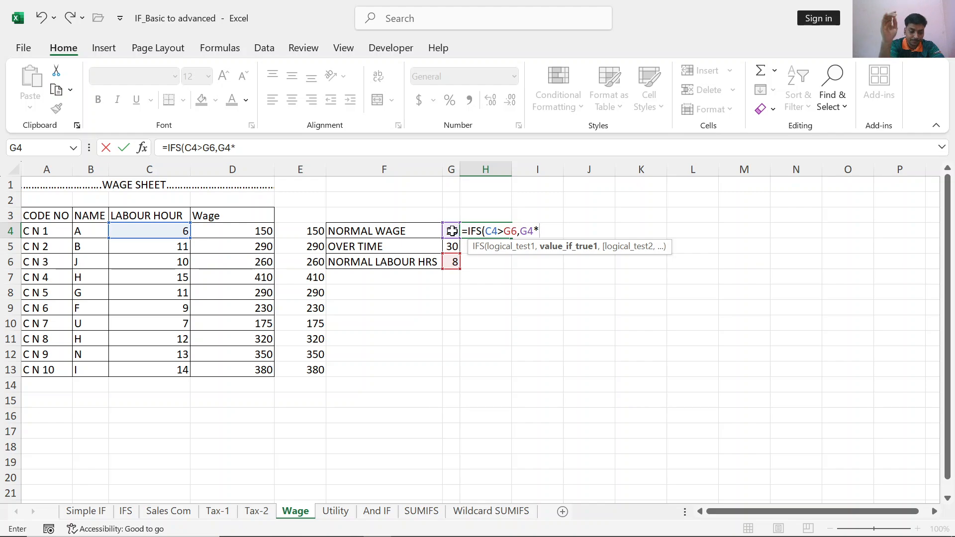
click(451, 262)
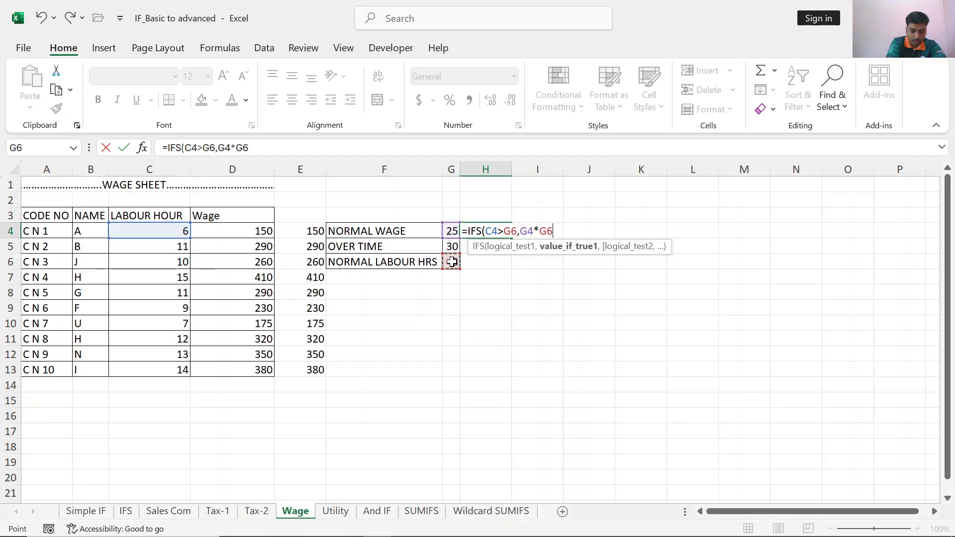
text(+()
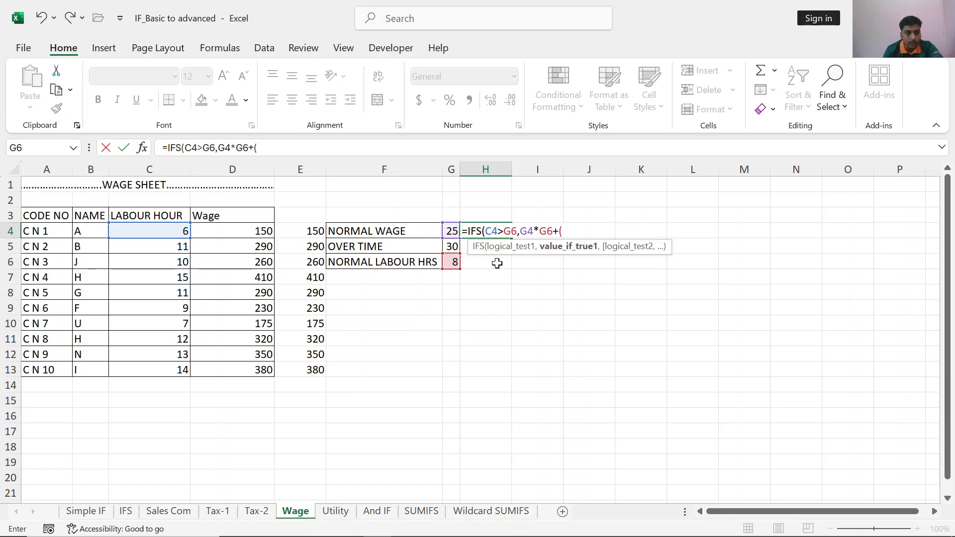
click(156, 234)
text(-)
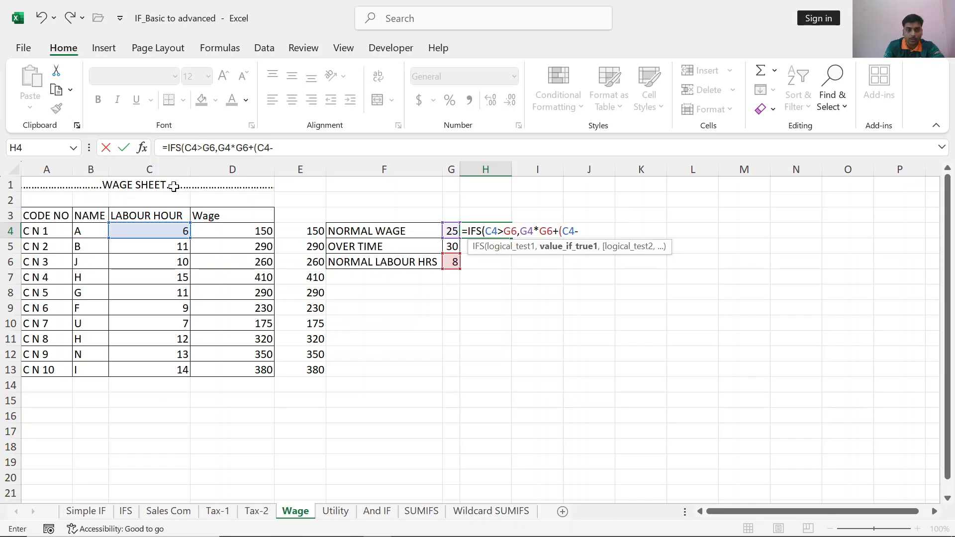
click(452, 264)
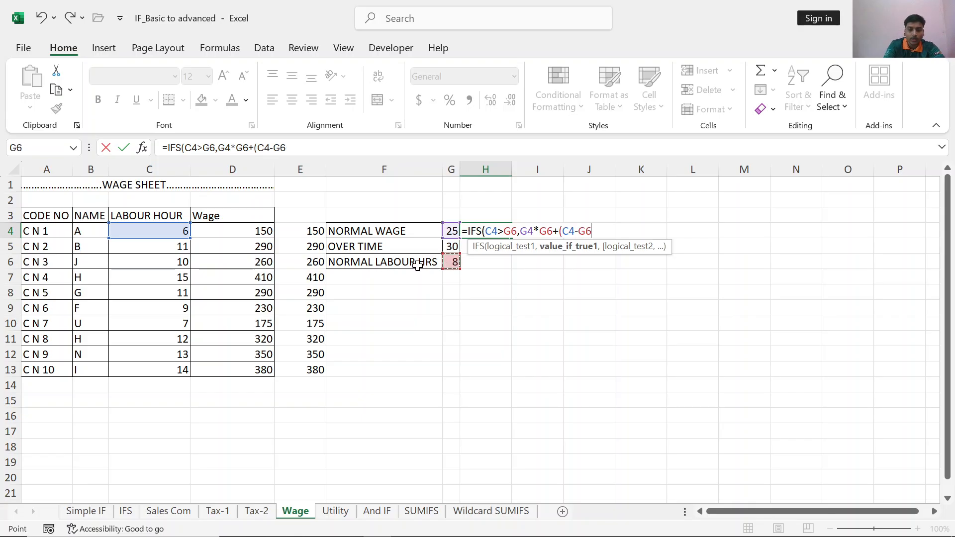
text()*)
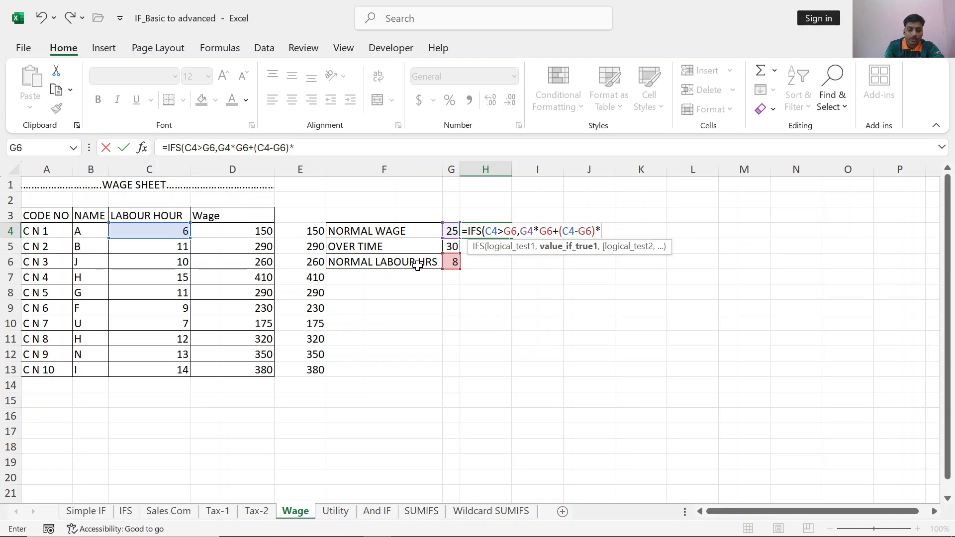
click(454, 246)
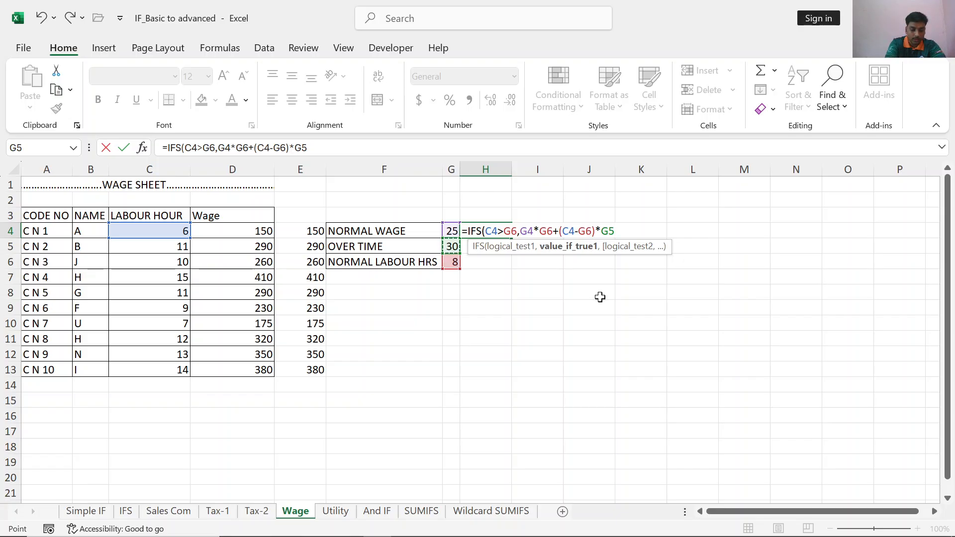
text(,)
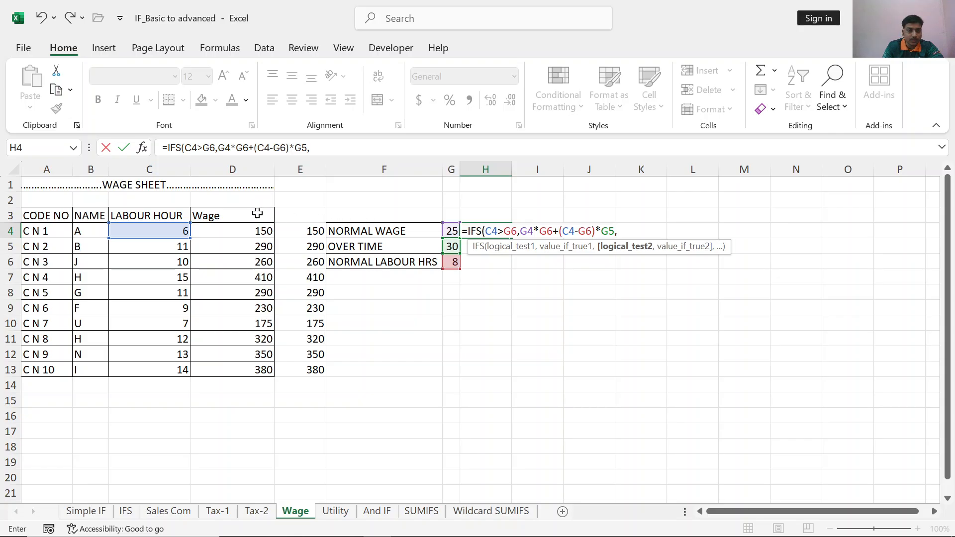
- Add the second logical test C4<=G6 to the IFS formula
click(177, 233)
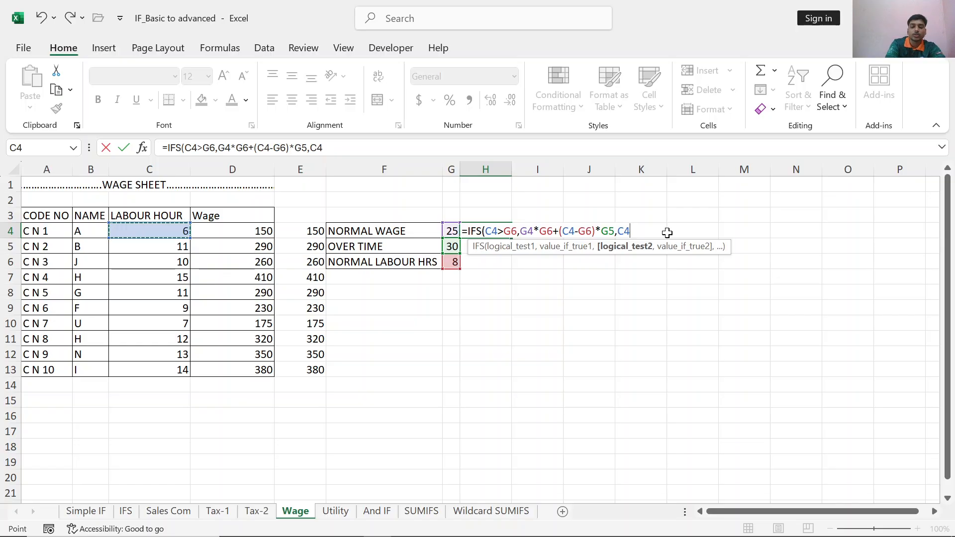
text(<=)
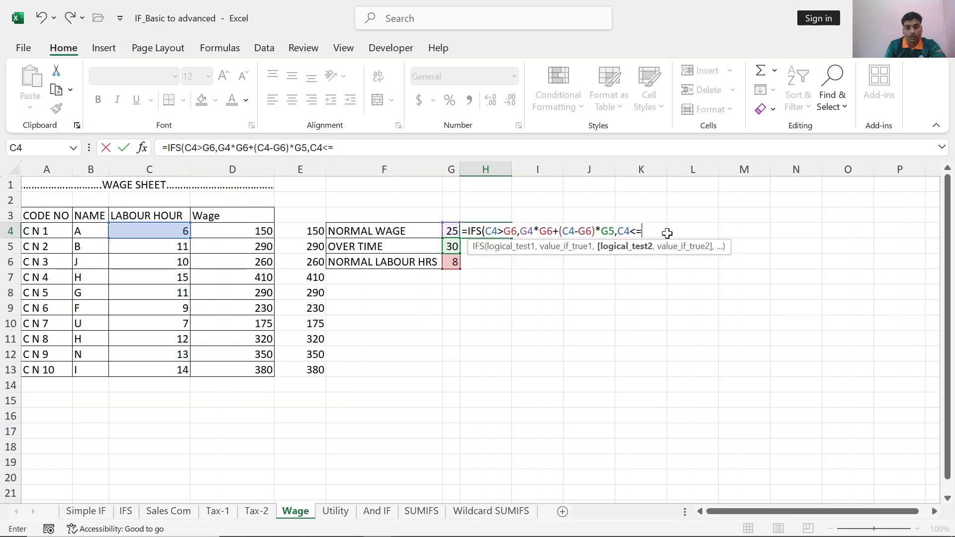
click(455, 264)
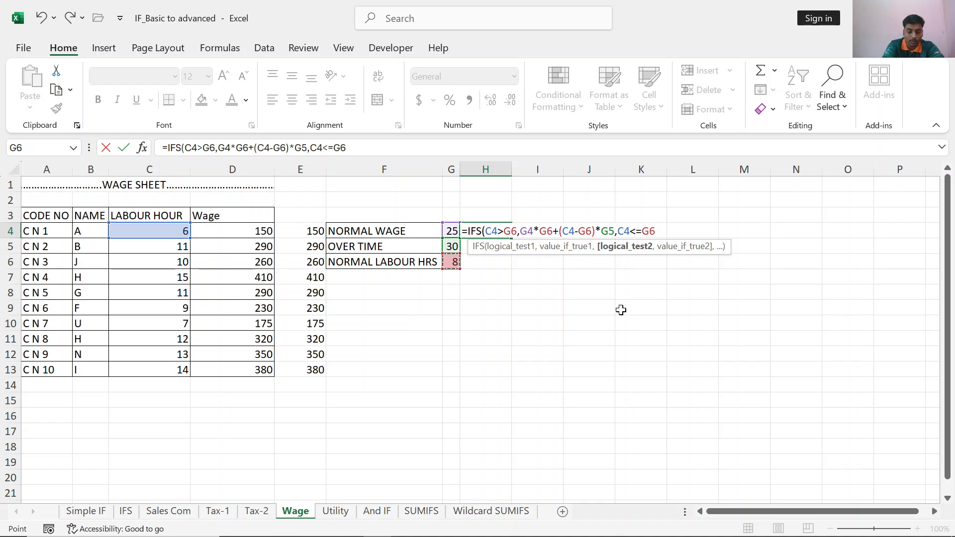
text(,)
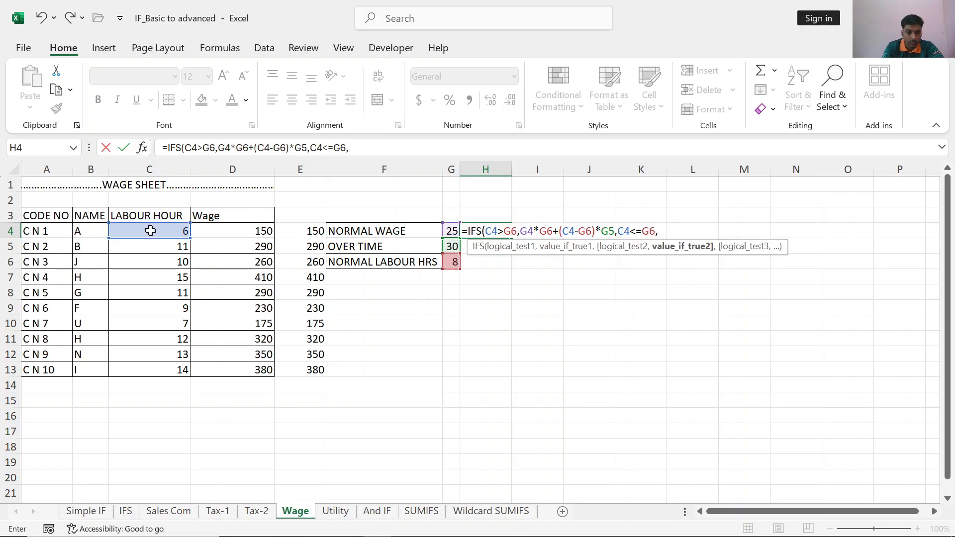
- Enter C4*G4 as the second result, then close and commit the IFS formula in H4
click(151, 231)
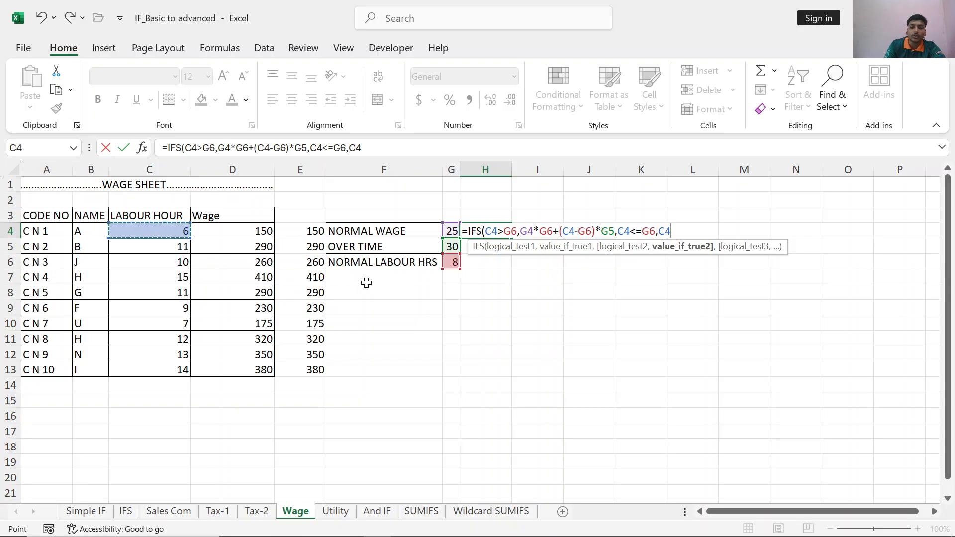
text(*)
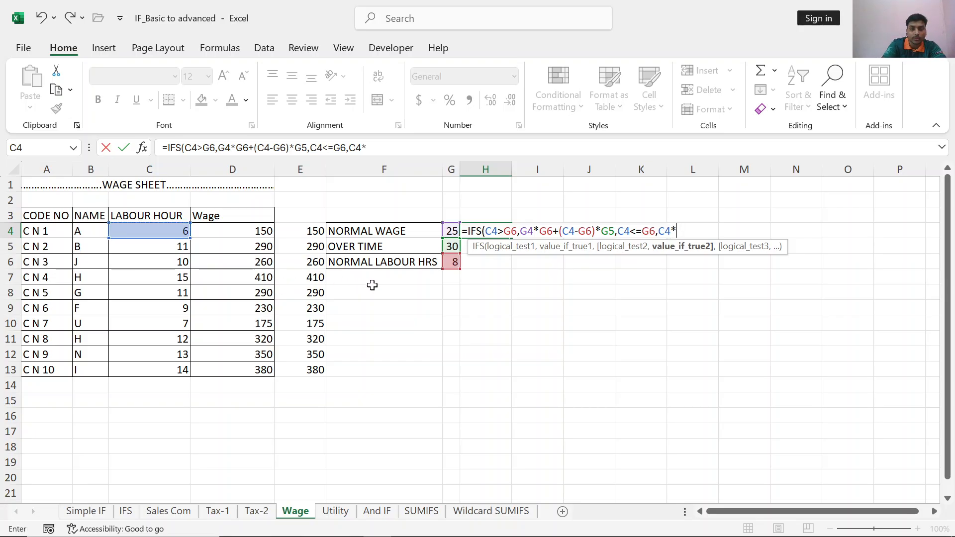
click(448, 231)
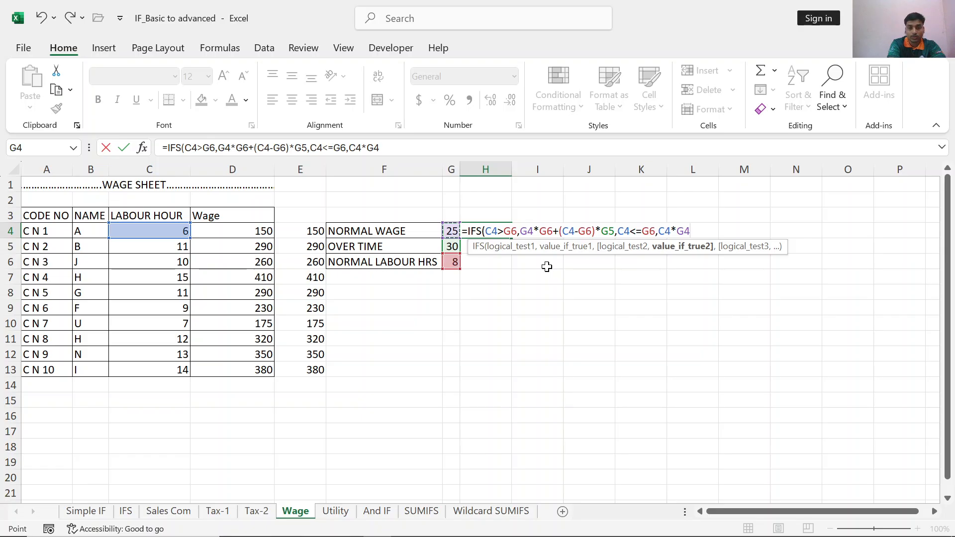
text())
key(Return)
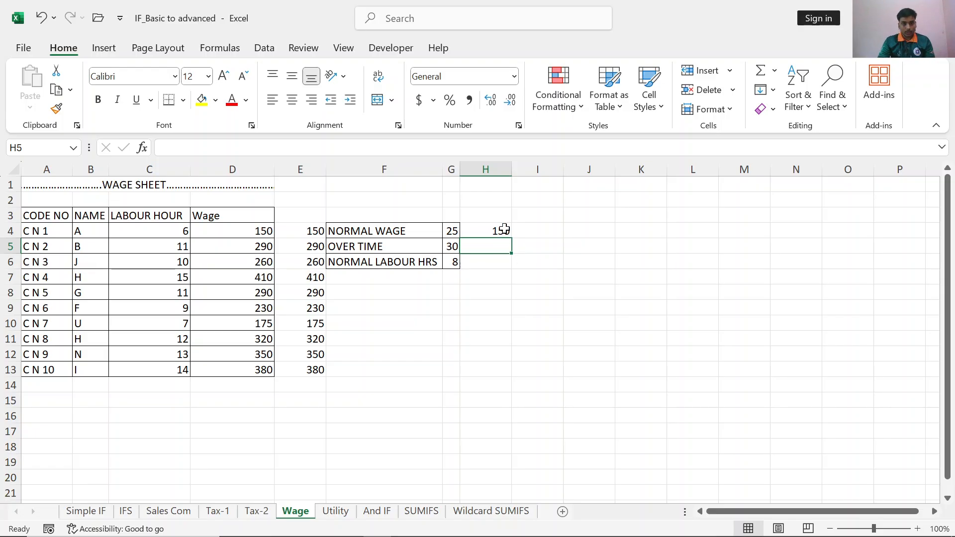
- Make G6 absolute in the first logical test of H4's formula so it reads C4>$G$6
click(503, 228)
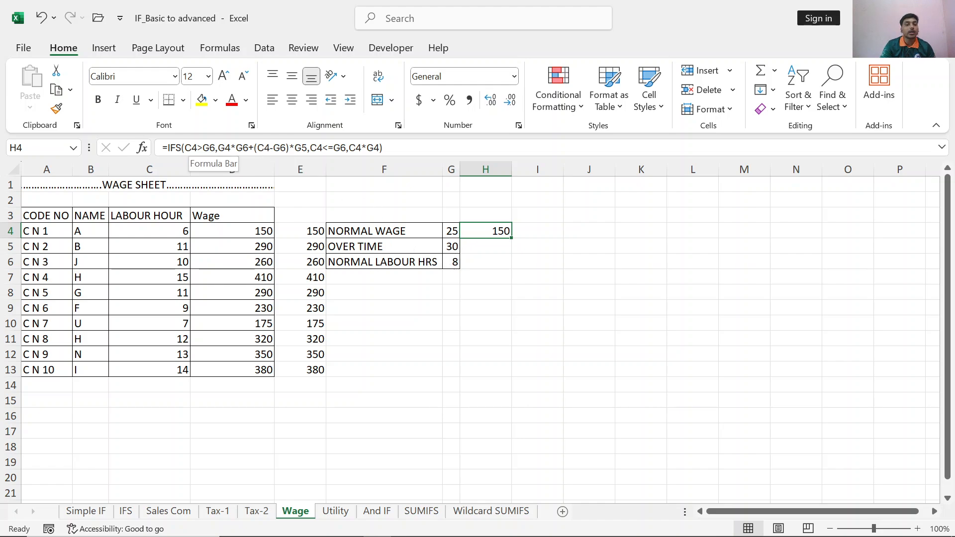
click(210, 148)
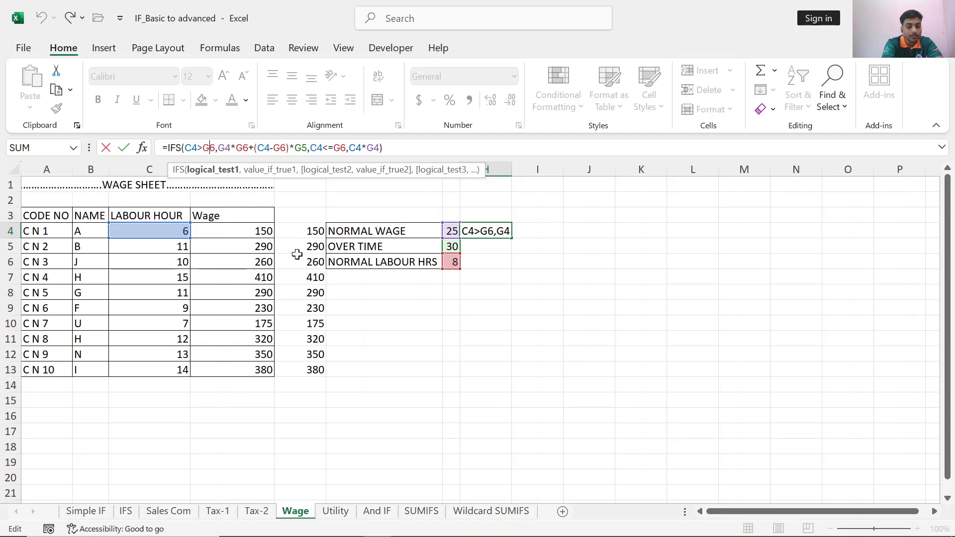
key(F4)
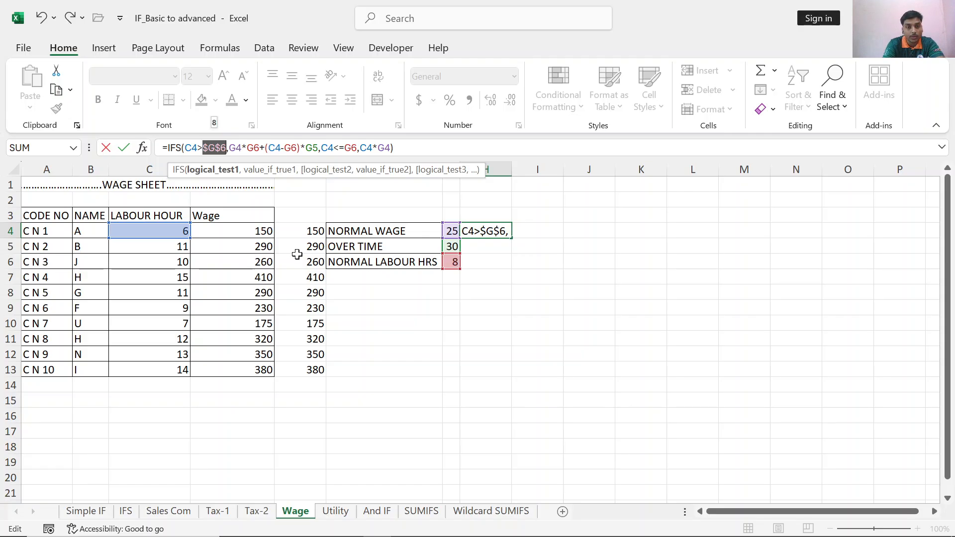
- Make the rate and hour references absolute in the first result of H4's formula so it reads $G$4*$G$6+(C4-$G$6)*$G$5
key(Right)
key(Right)
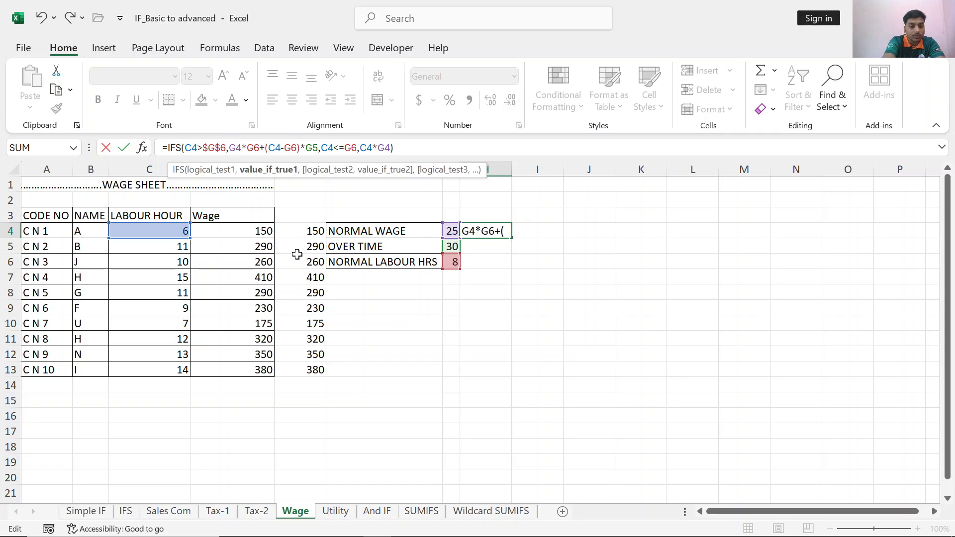
key(F4)
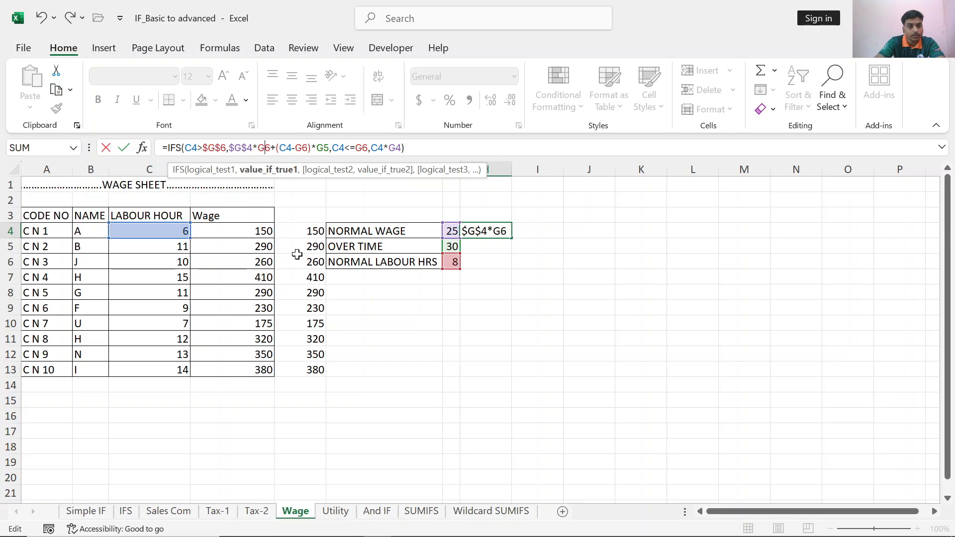
key(F4)
key(Right)
key(Right)
key(Right)
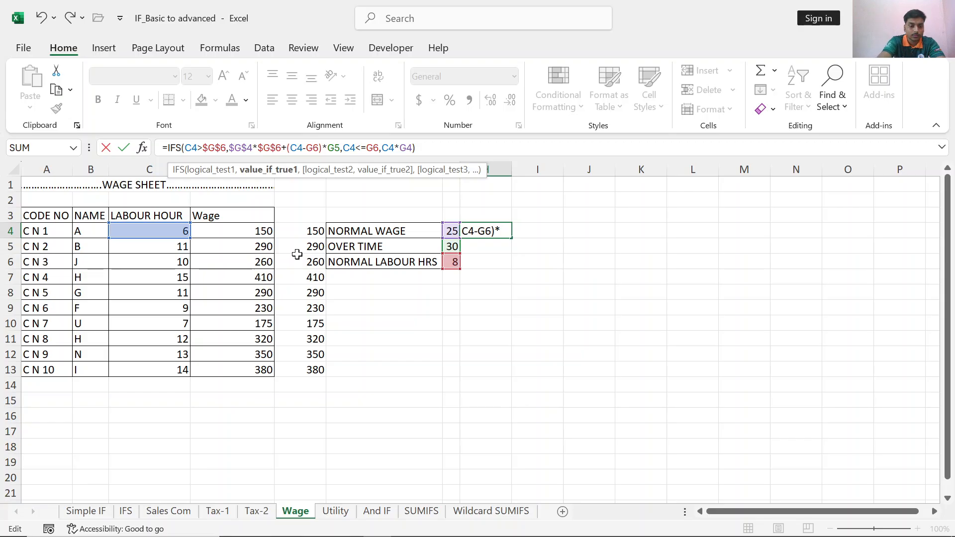
key(F4)
key(Right)
key(Right)
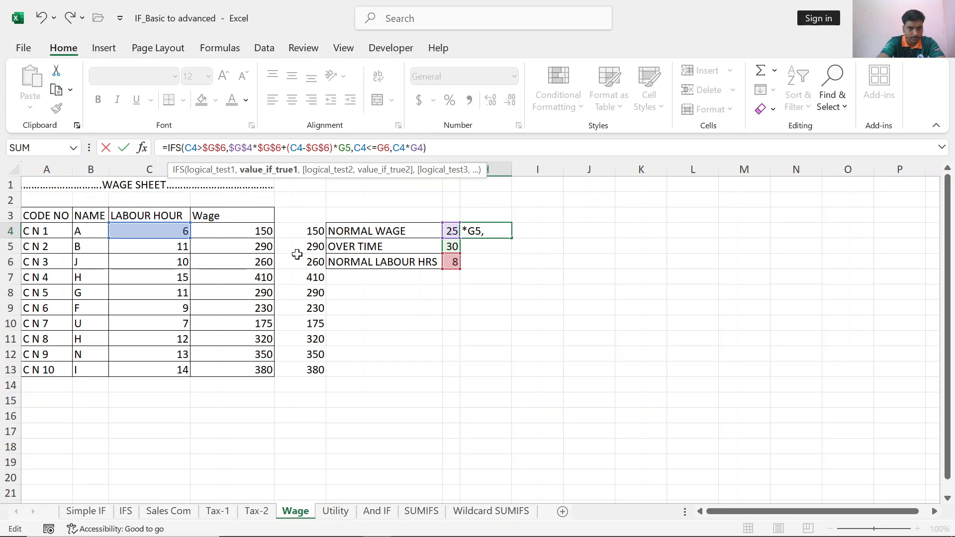
key(F4)
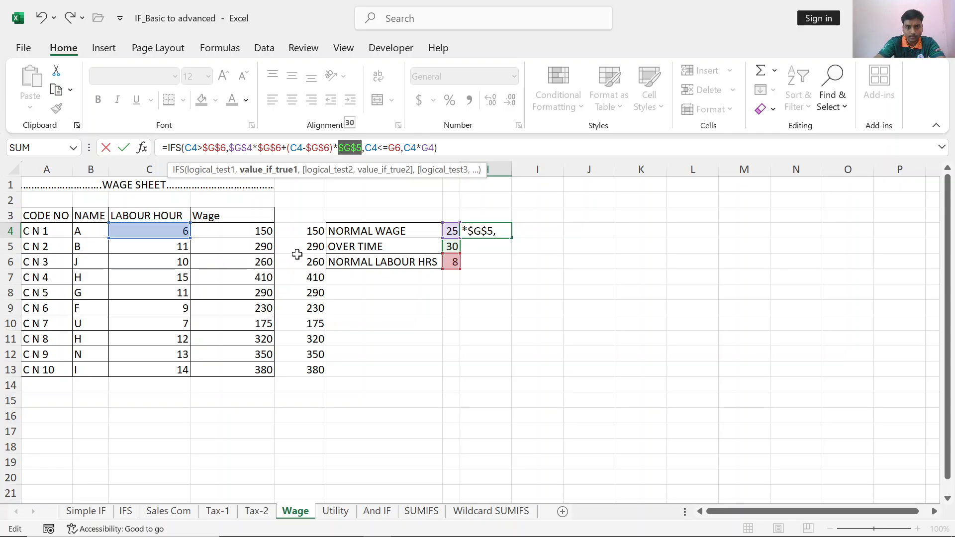
- Make the second test C4<=$G$6 and the second result C4*$G$4 in H4's formula, then commit it
key(Right)
key(Right)
key(Right)
key(Right)
key(Right)
key(Right)
key(Right)
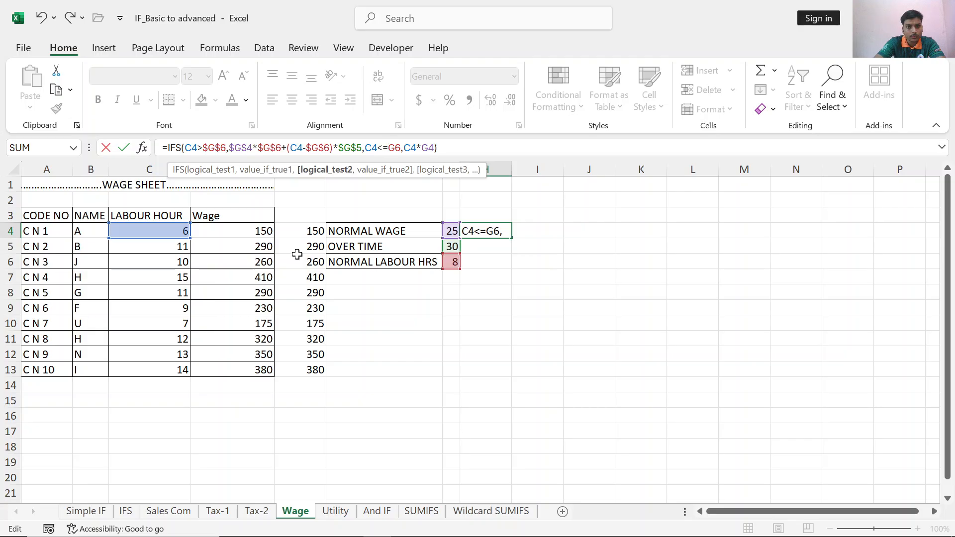
key(F4)
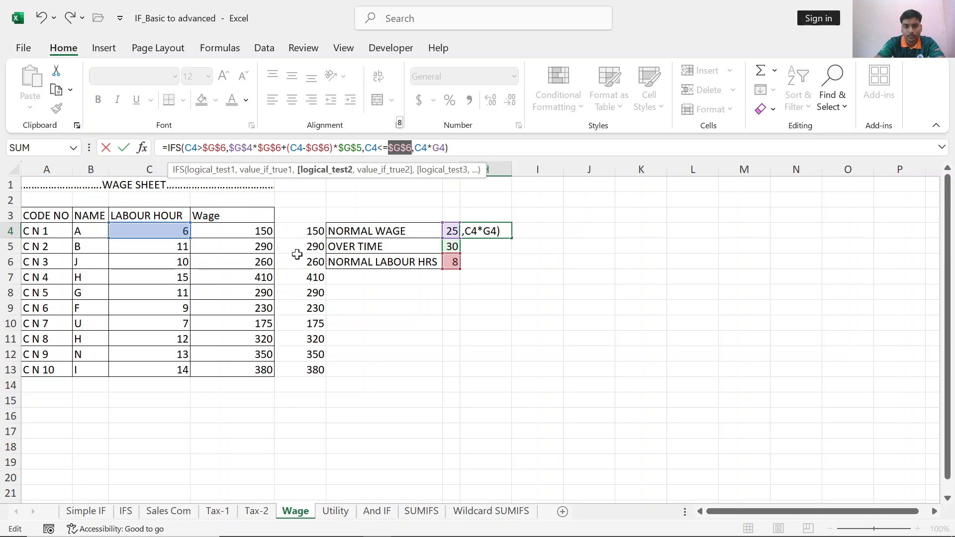
key(Right)
key(Right)
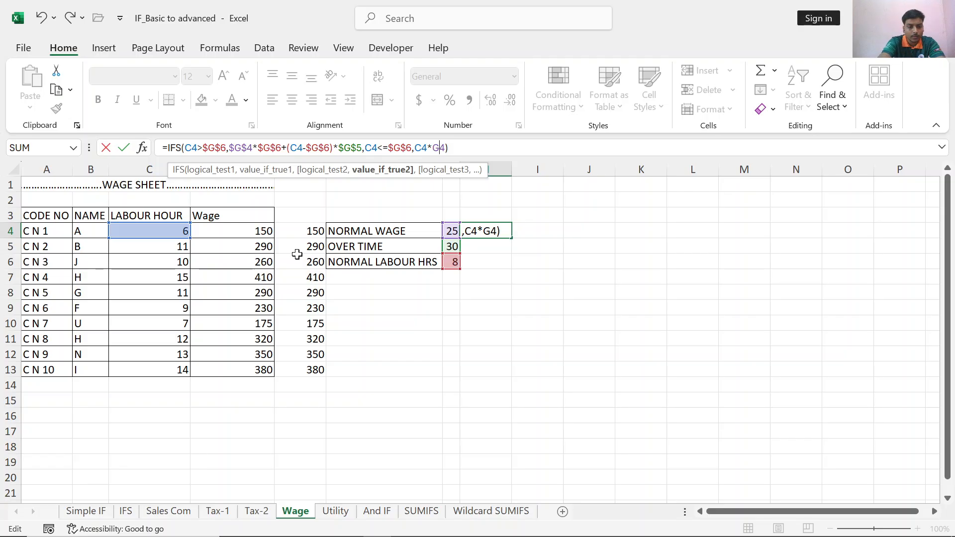
key(F4)
key(Return)
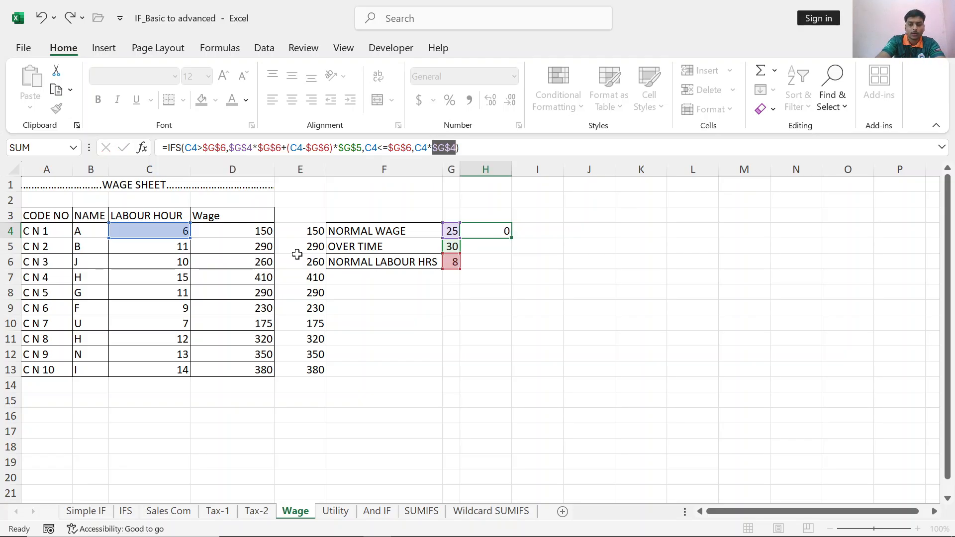
- Fill the IFS wage formula from H4 down to H13 and check the copied formula in H5
click(494, 230)
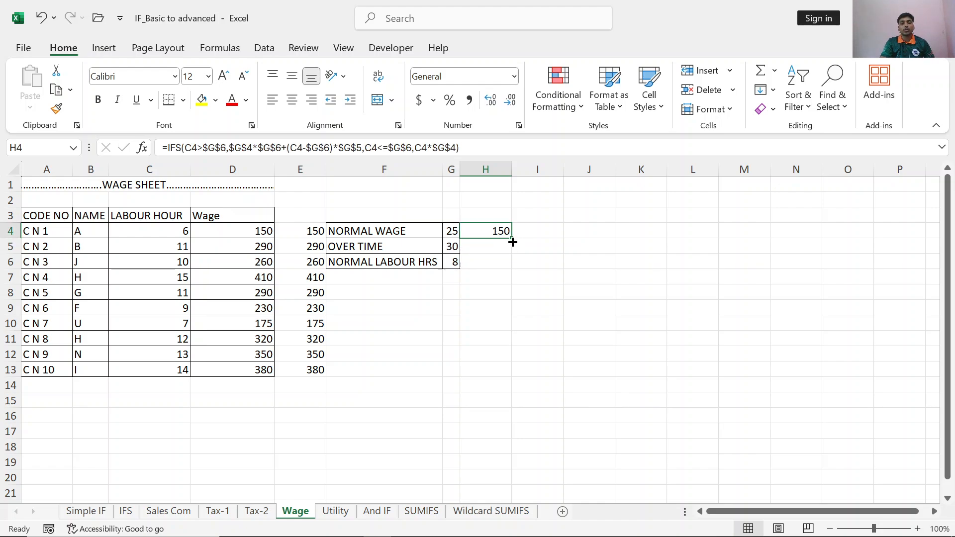
double_click(514, 237)
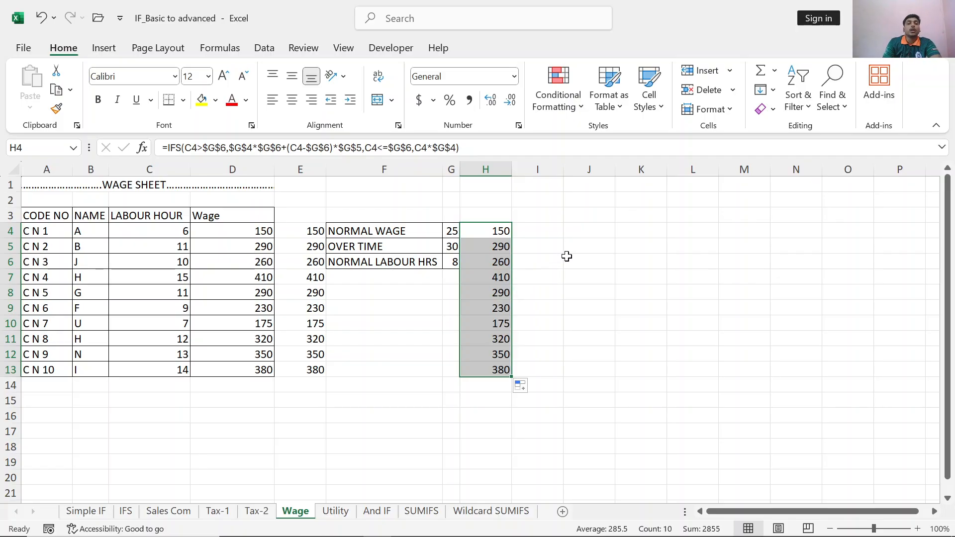
click(555, 272)
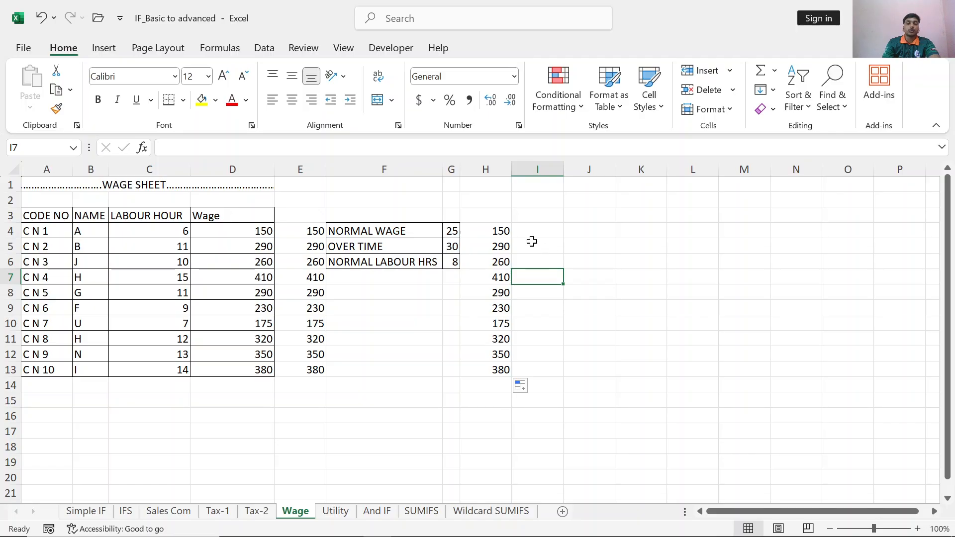
click(489, 245)
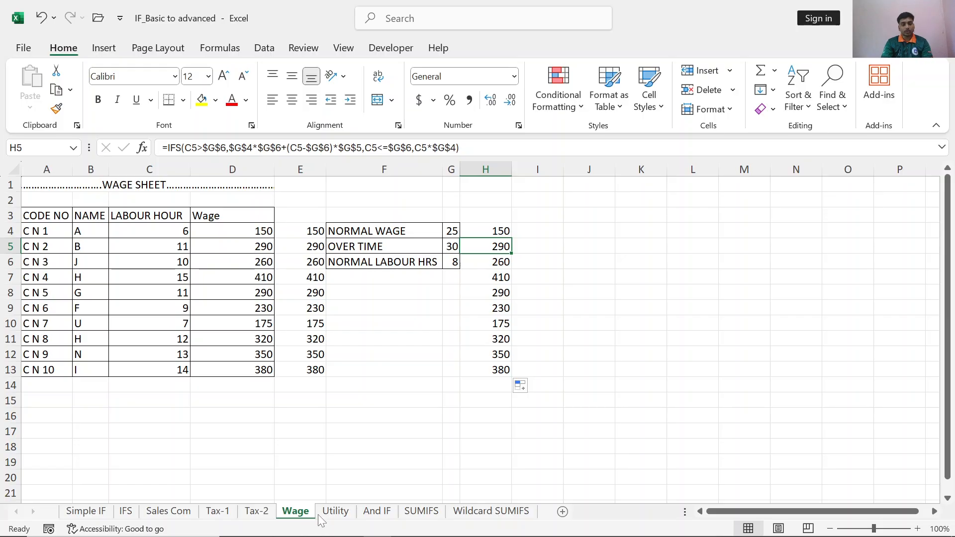
- Open the Utility sheet and examine its unit consumption values and the existing bill amount and payable formulas in row 9
click(333, 514)
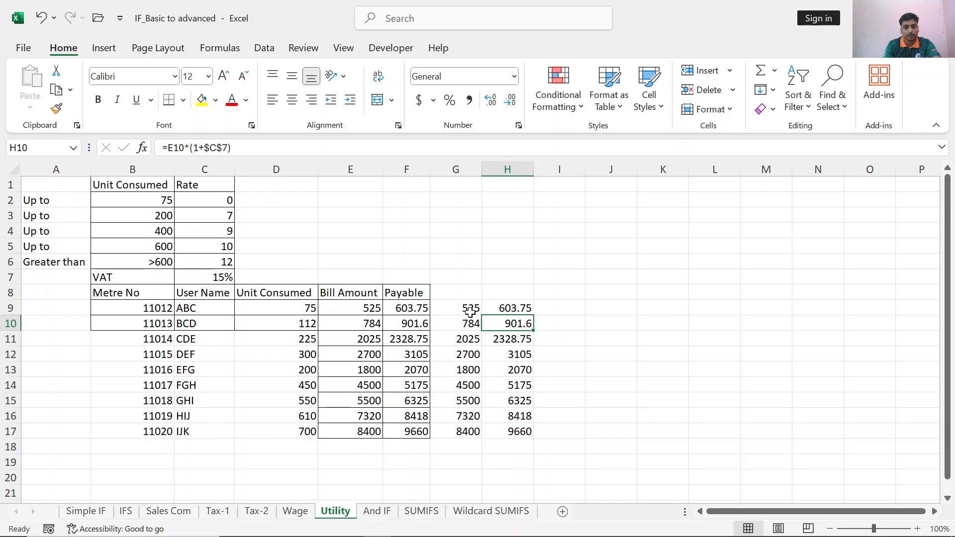
click(554, 308)
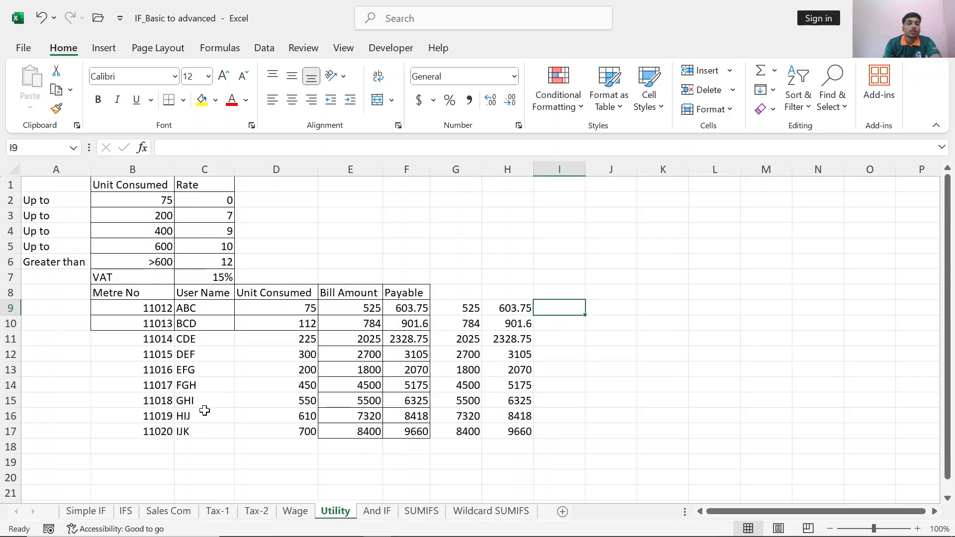
click(304, 309)
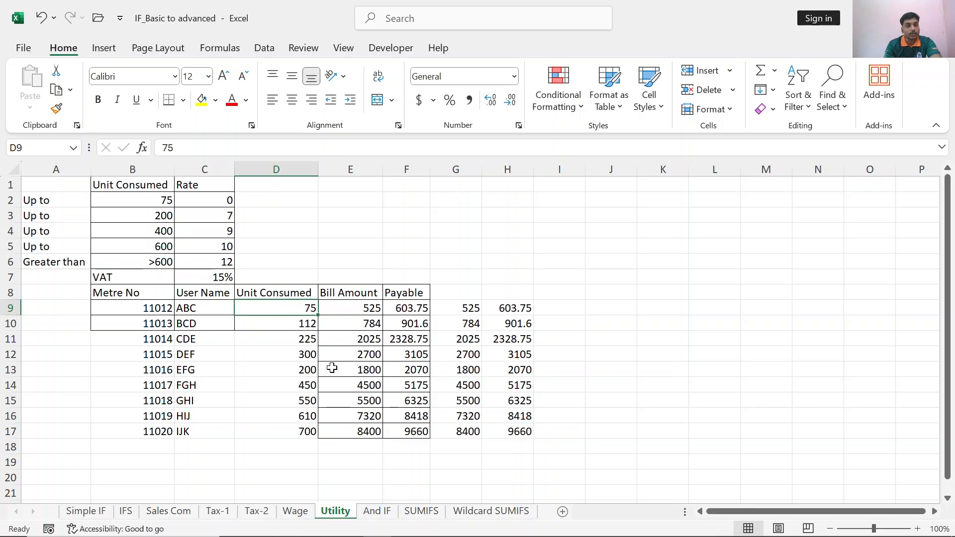
click(307, 334)
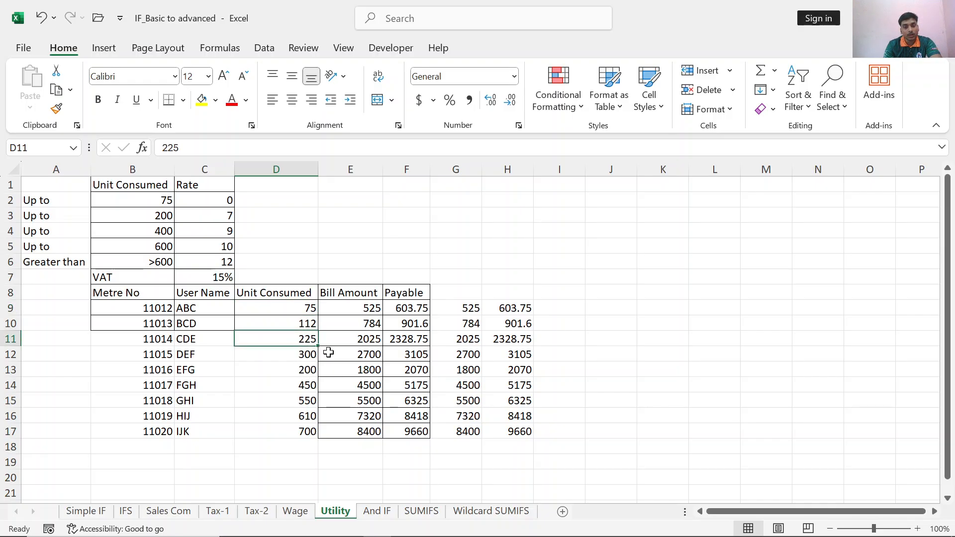
click(362, 310)
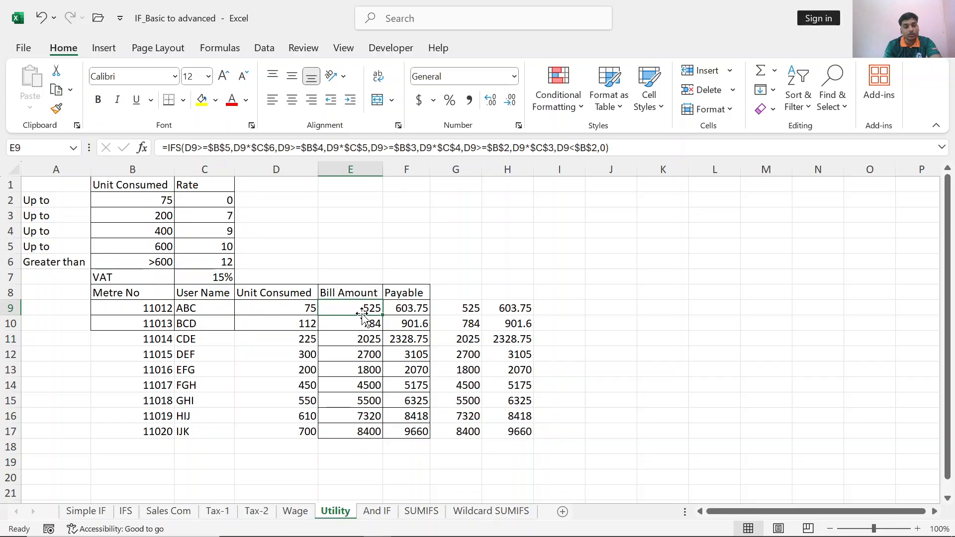
click(420, 309)
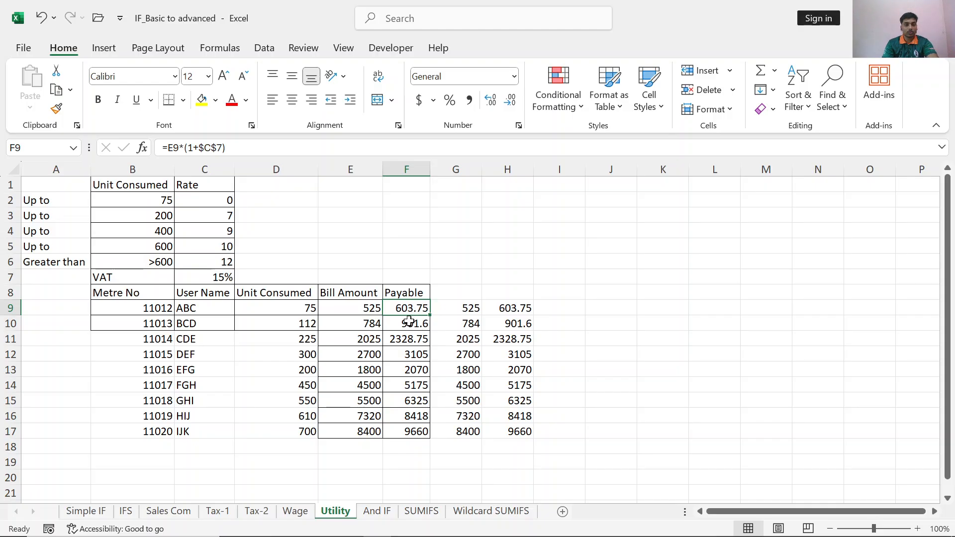
drag(347, 307, 351, 321)
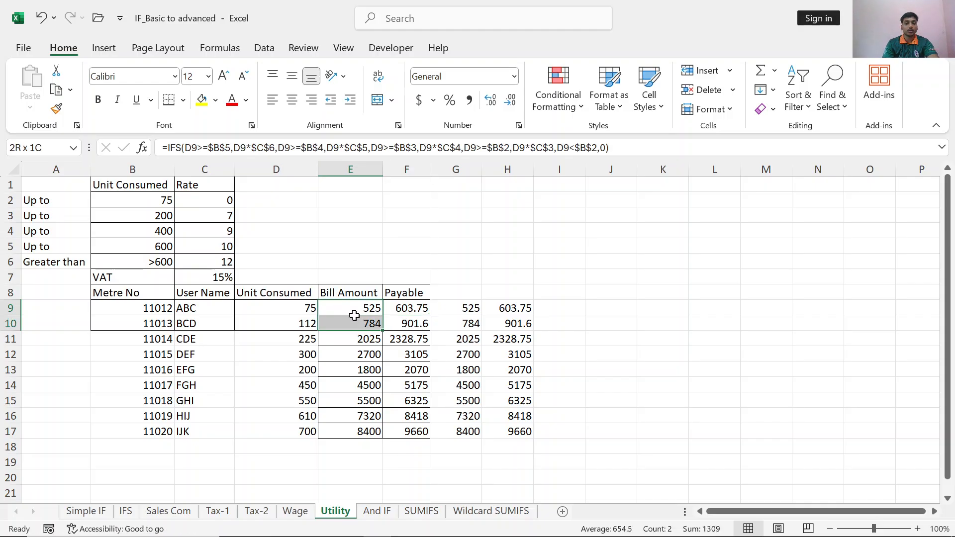
click(476, 310)
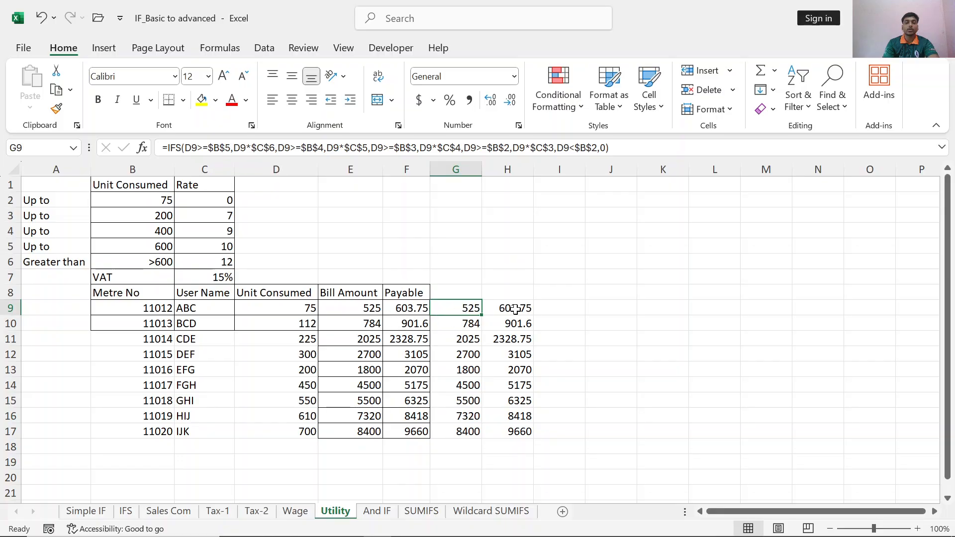
- Start an IFS formula in I9 of the Utility sheet with D9>=B5 as the first logical test
click(551, 308)
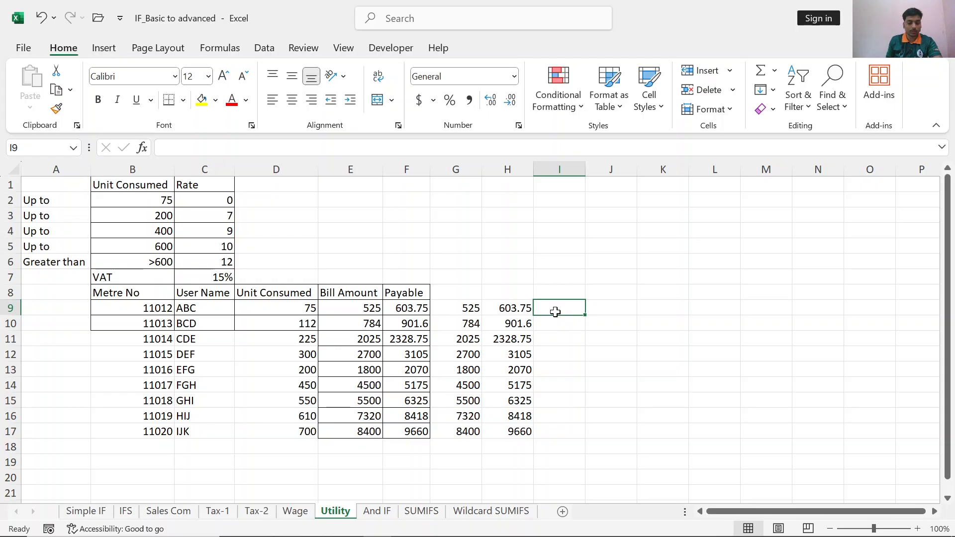
text(=)
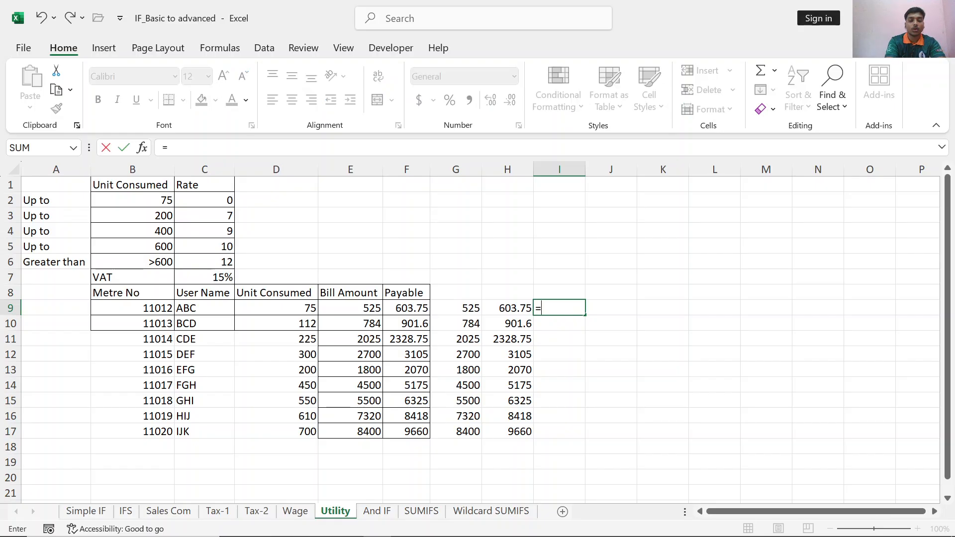
text(ifs)
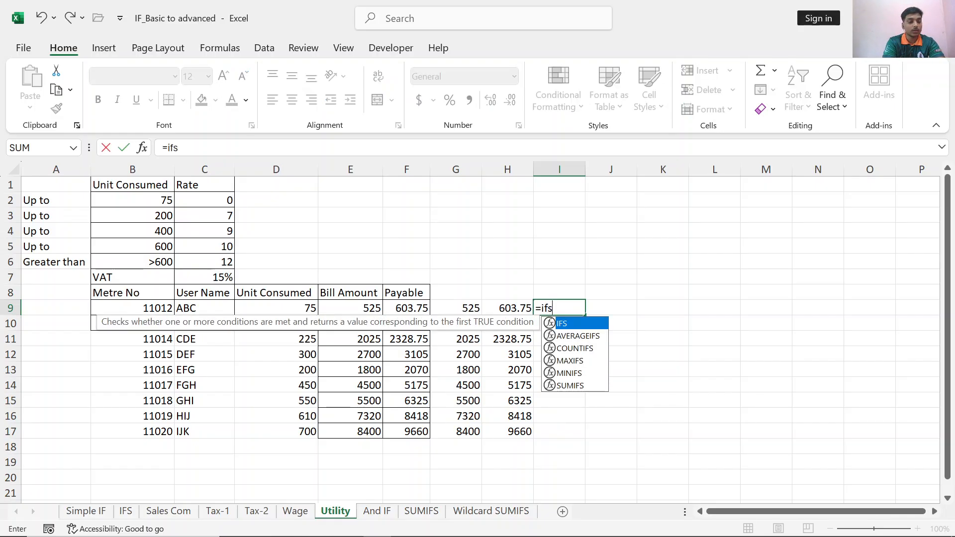
key(Tab)
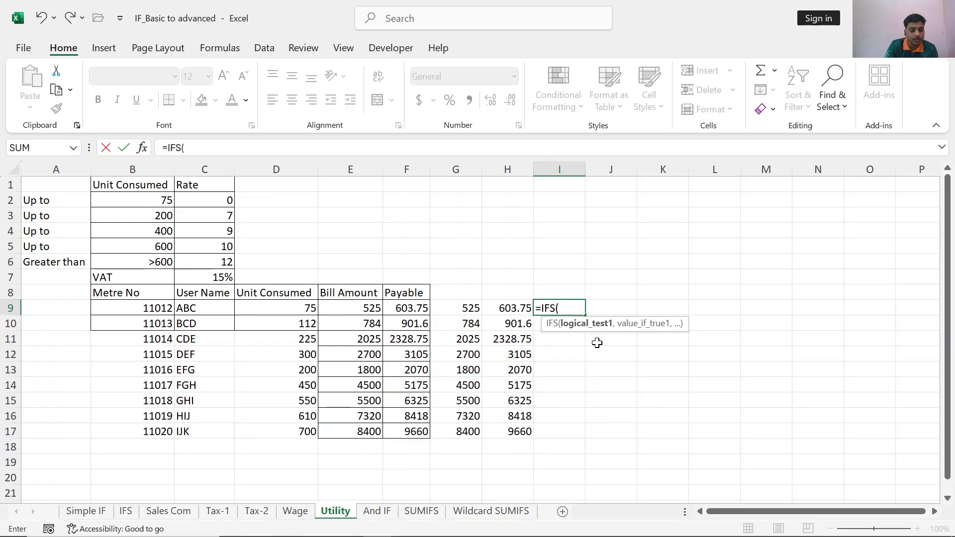
click(297, 309)
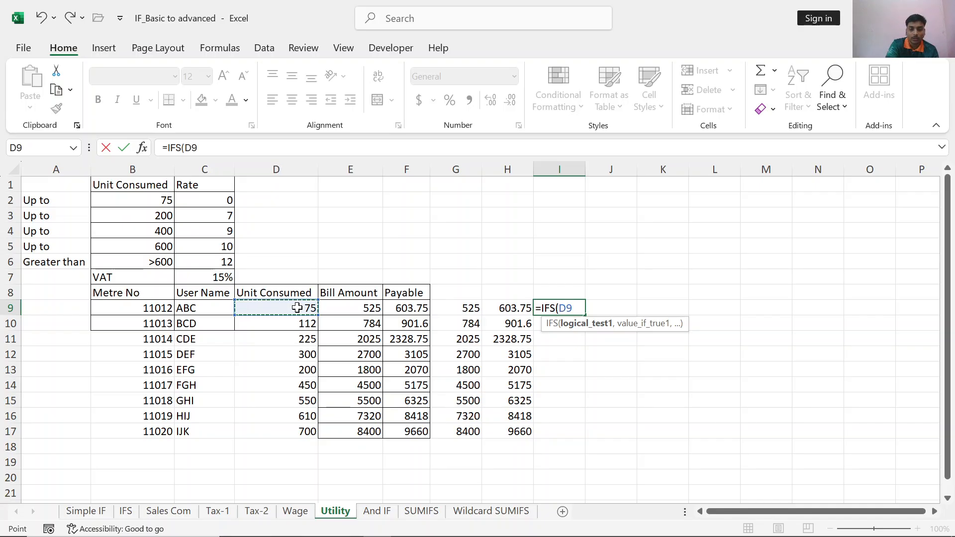
text(>=)
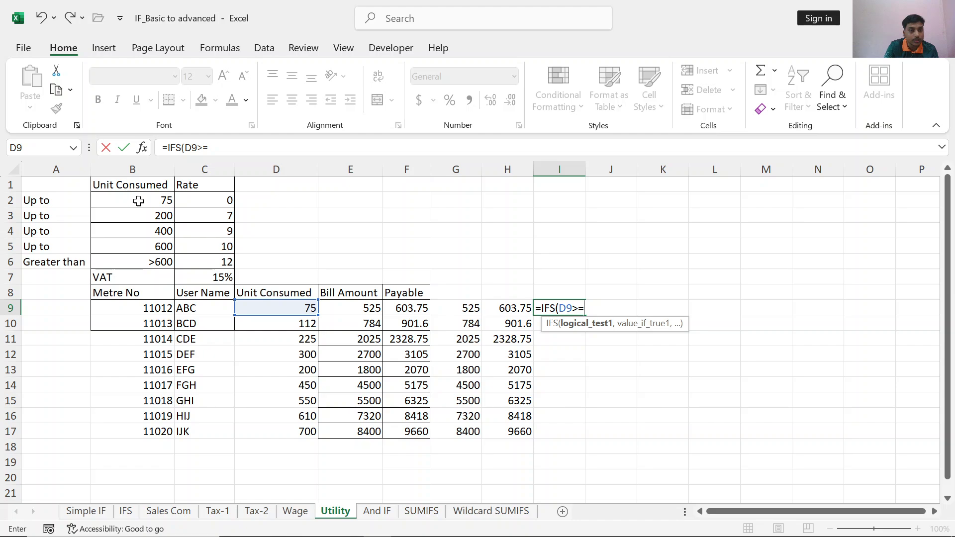
click(159, 247)
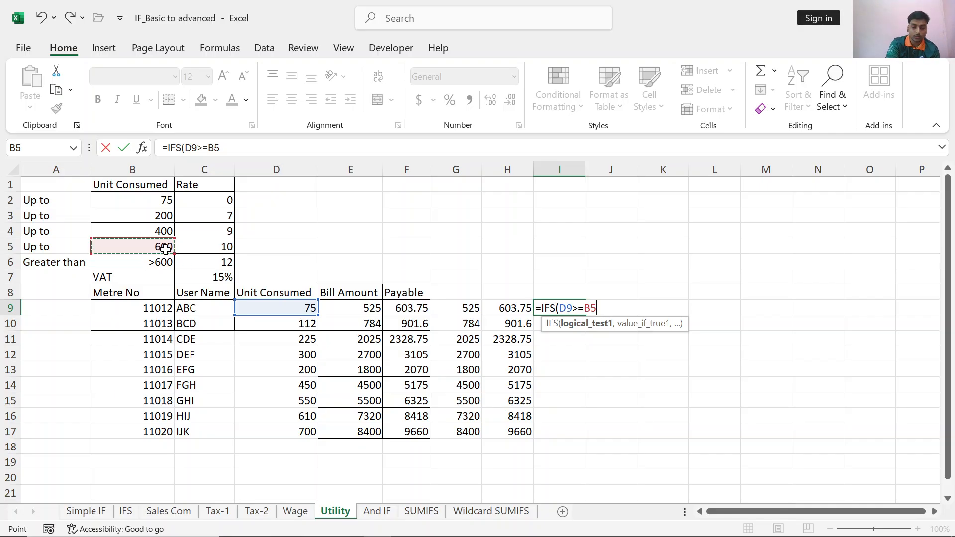
text(,)
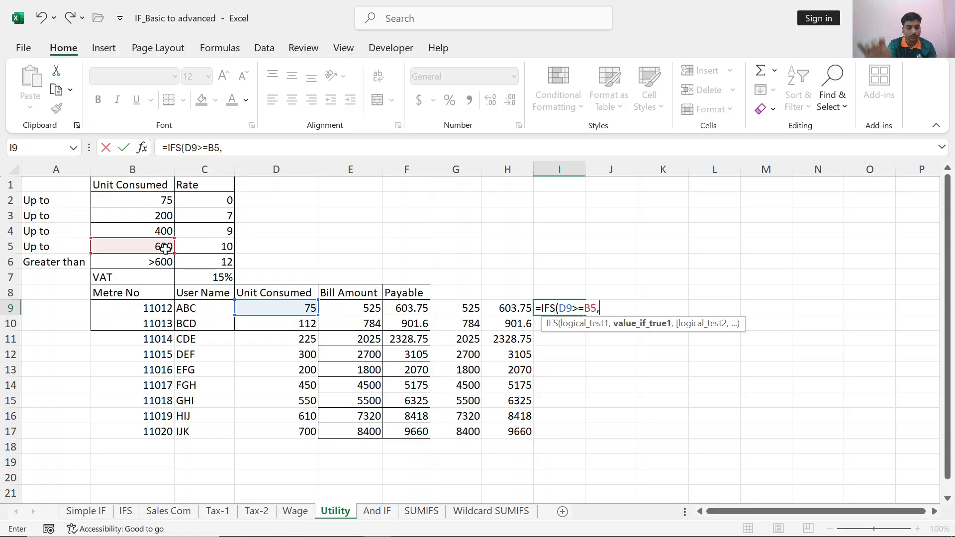
- Enter D9*C6 as the first result of the IFS formula, multiplying units consumed by the top rate
click(273, 305)
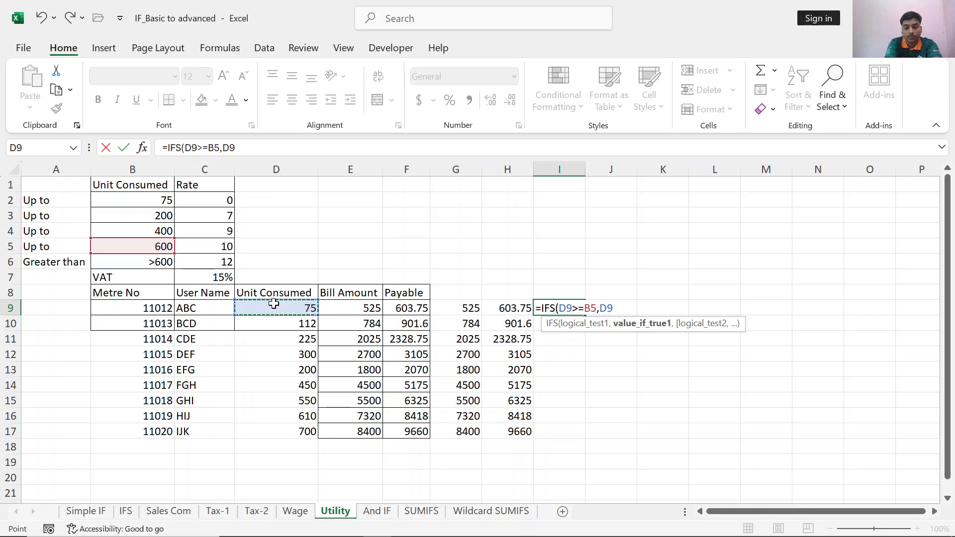
text(*)
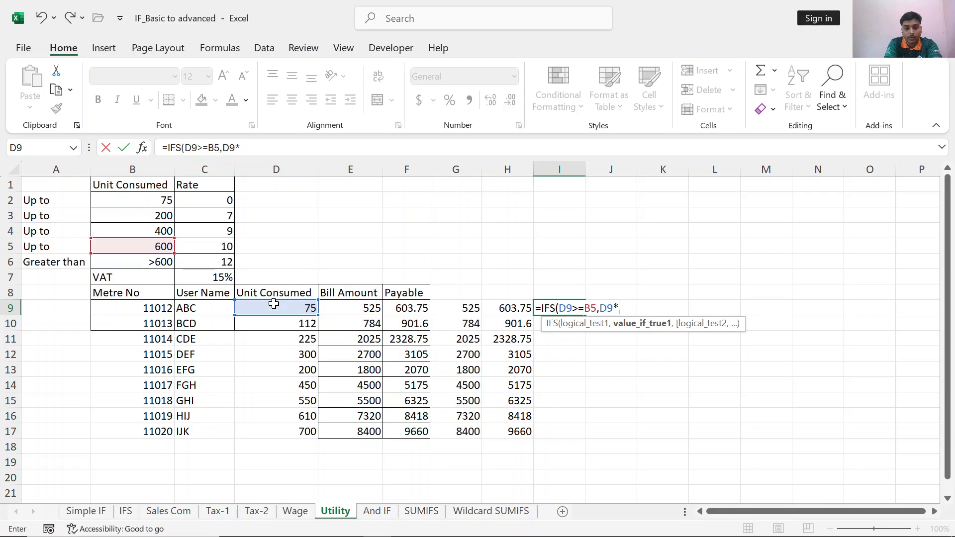
click(226, 263)
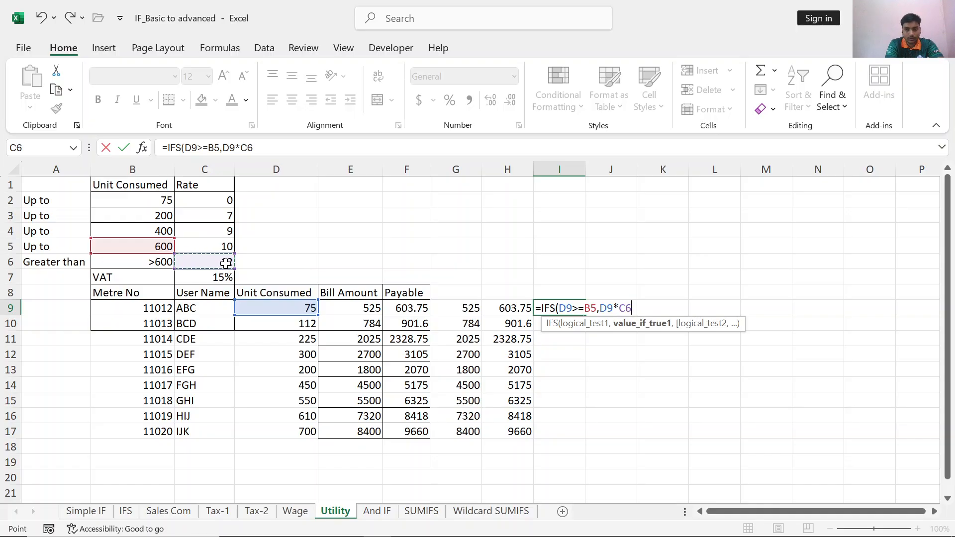
text(,)
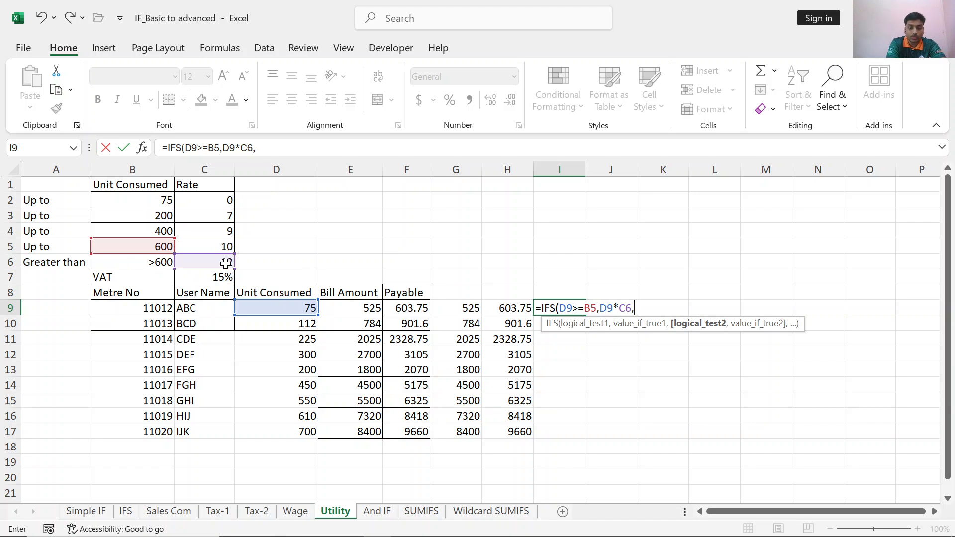
- Add D9>=B4 as the second logical test of the IFS formula and start its result with D9*
click(284, 311)
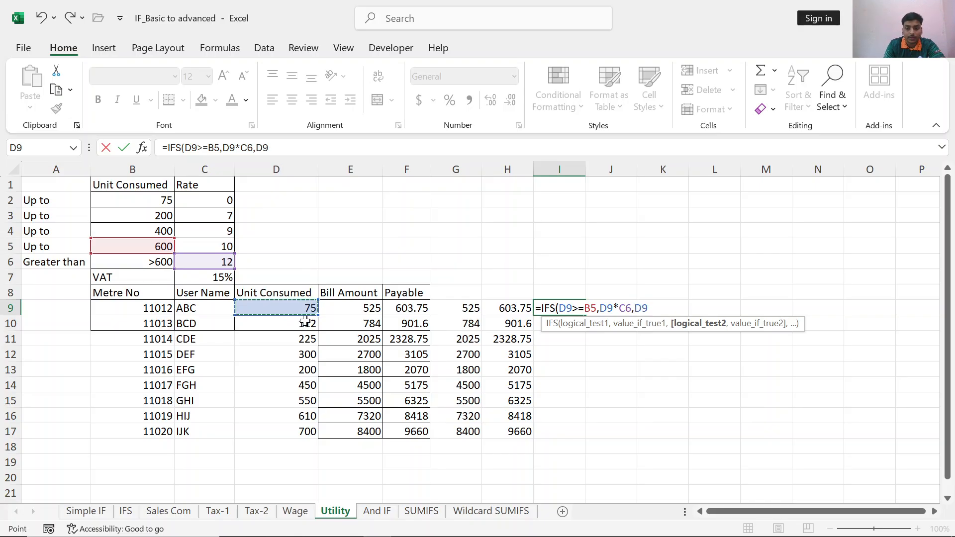
text(>)
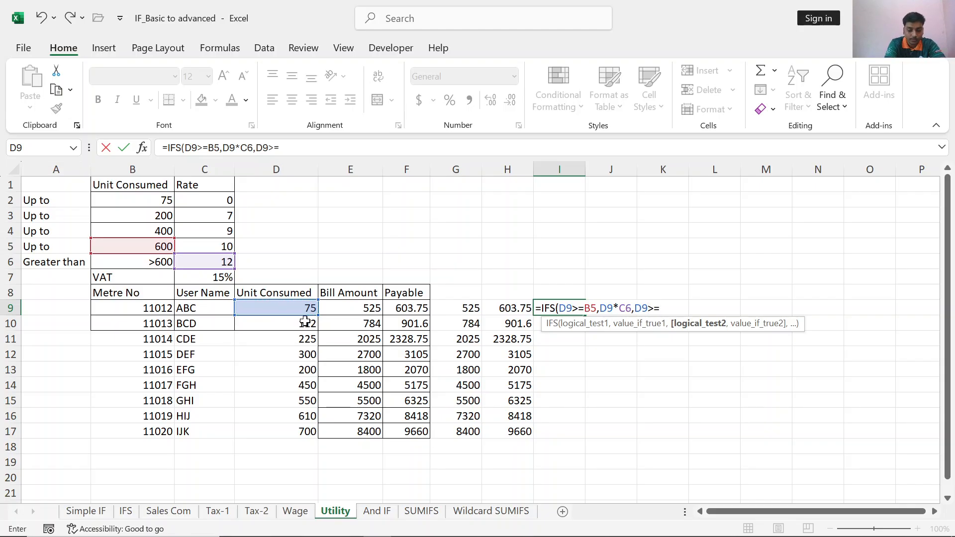
text(=)
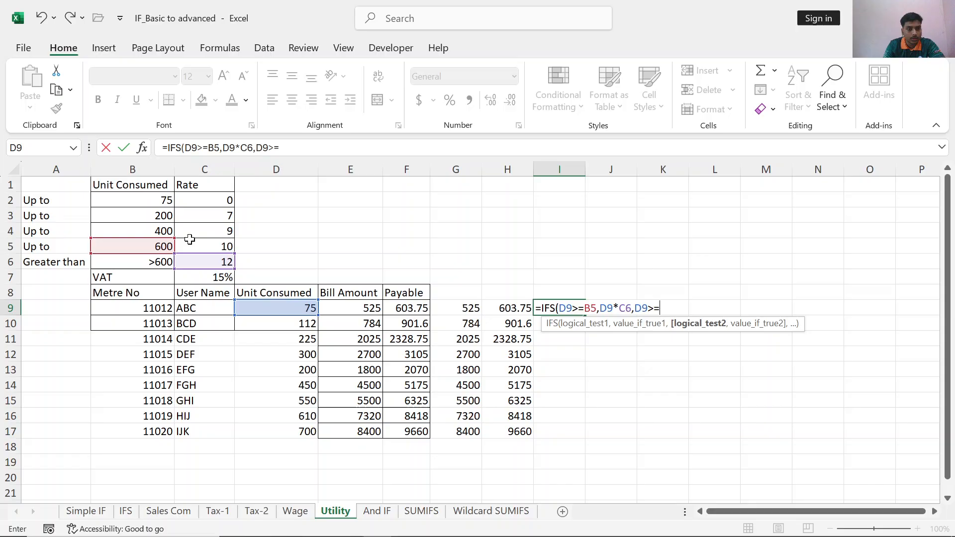
click(155, 229)
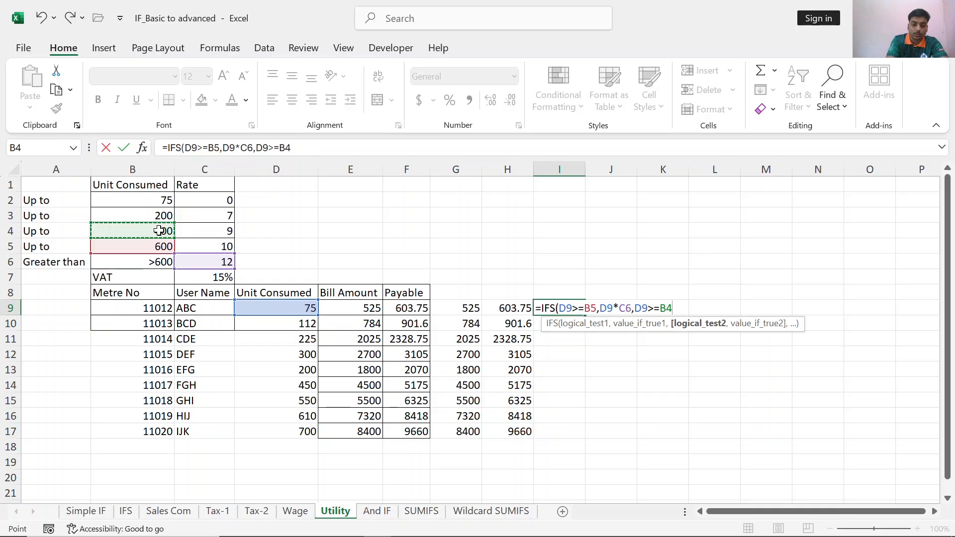
text(,)
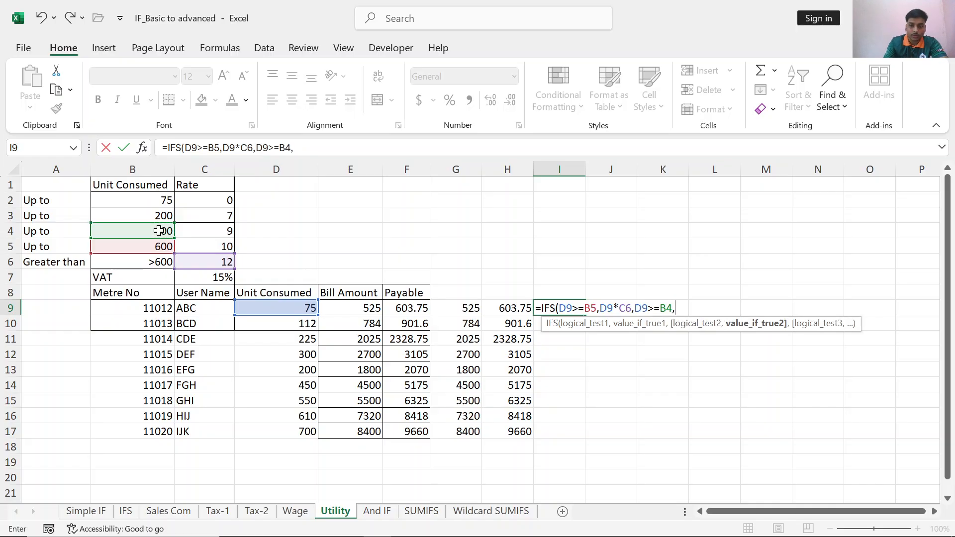
click(291, 305)
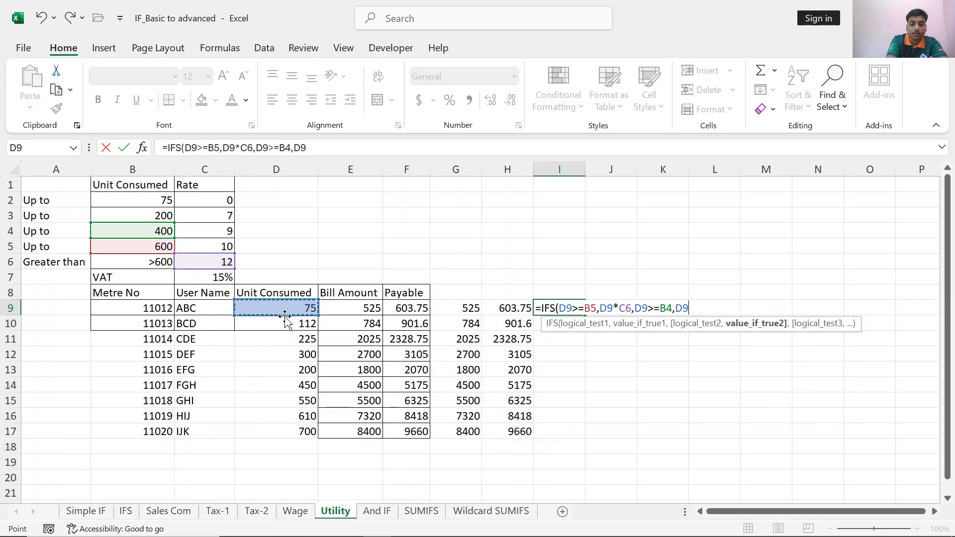
text(*)
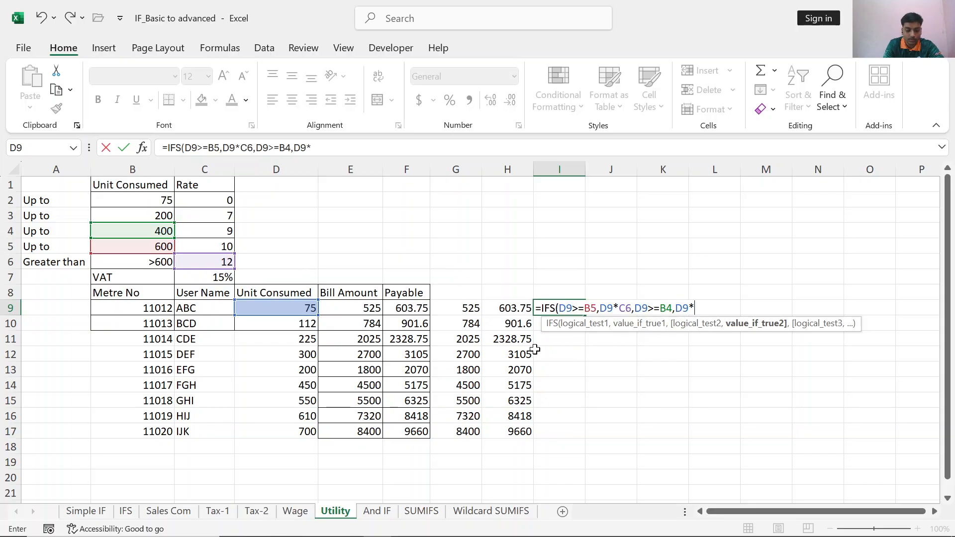
click(221, 247)
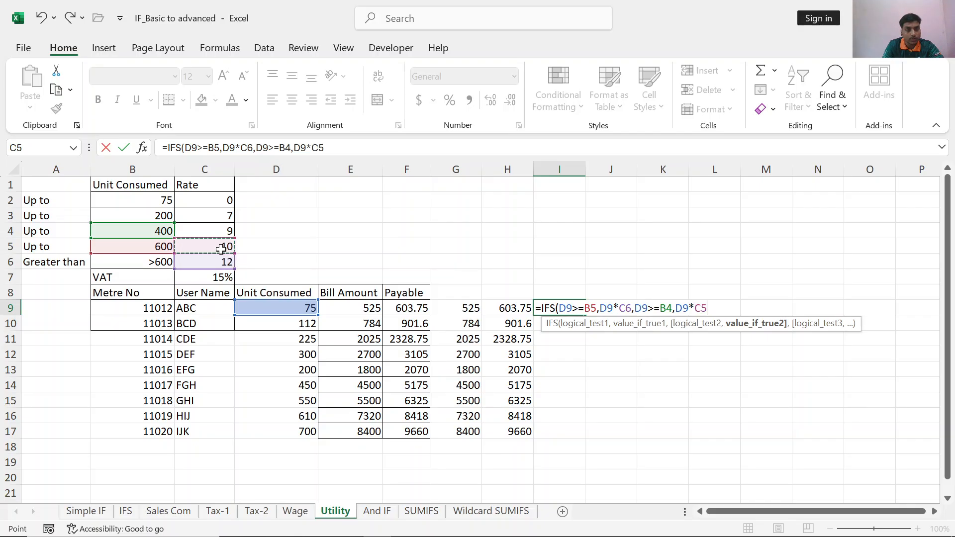
click(272, 277)
text(,)
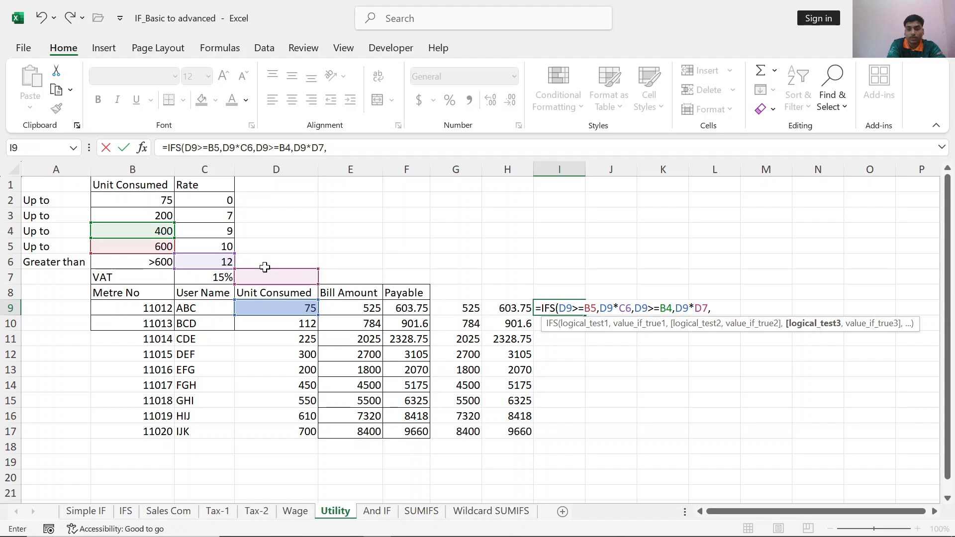
click(266, 278)
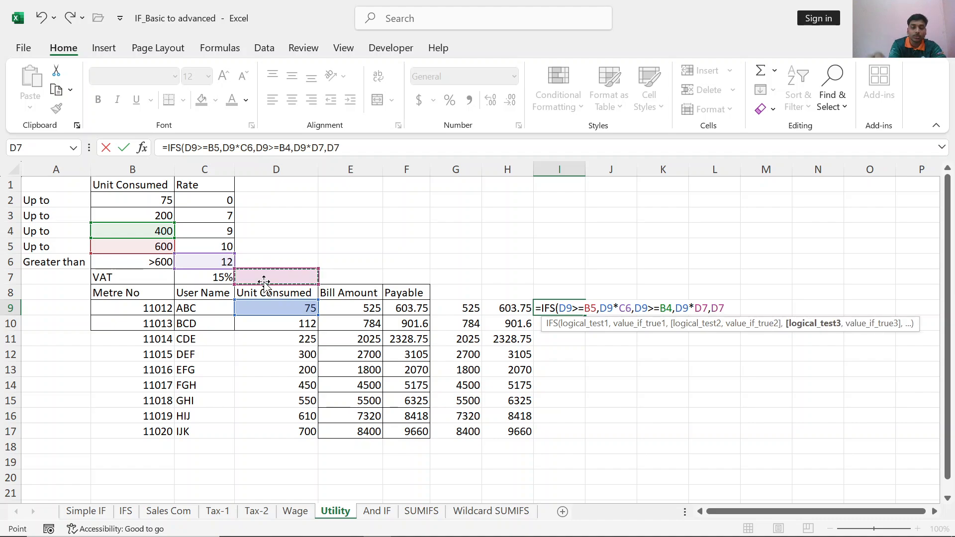
key(Return)
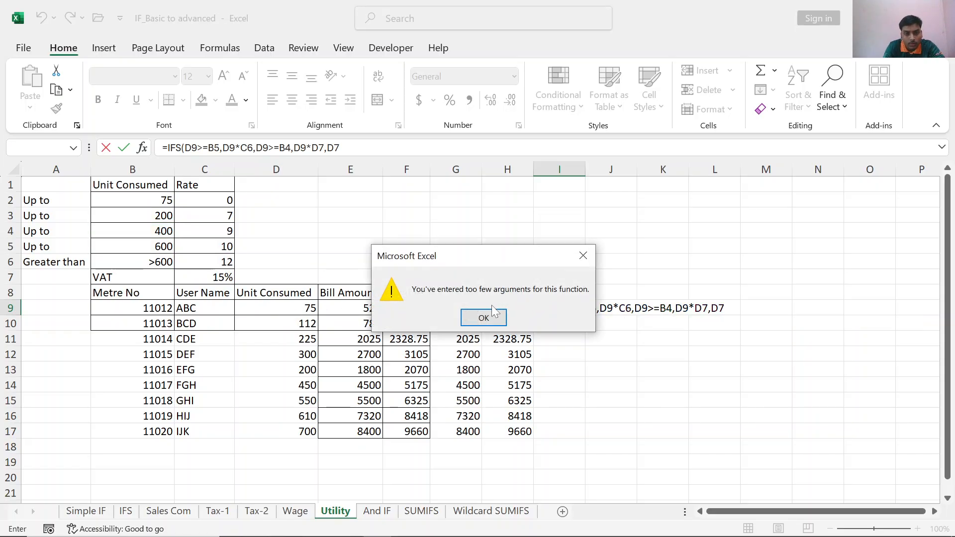
click(583, 255)
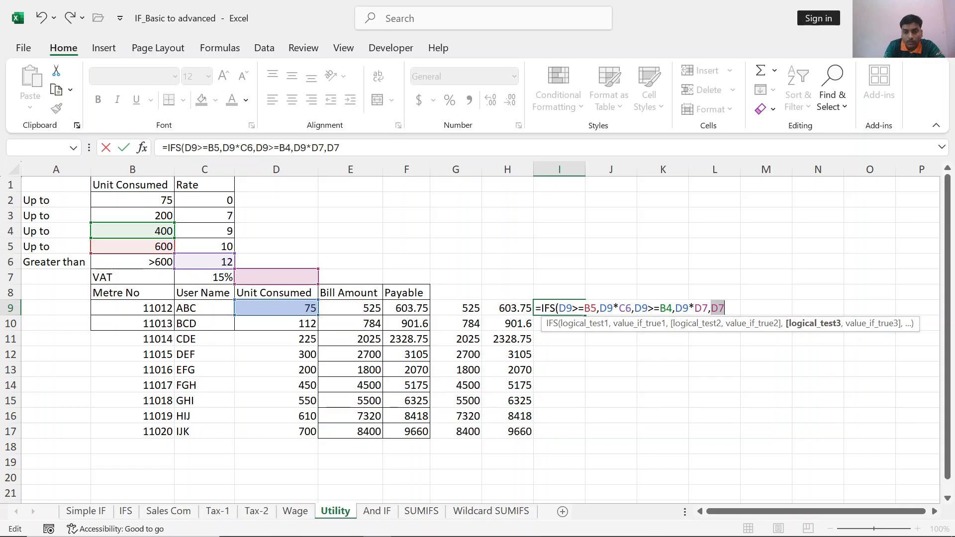
key(BackSpace)
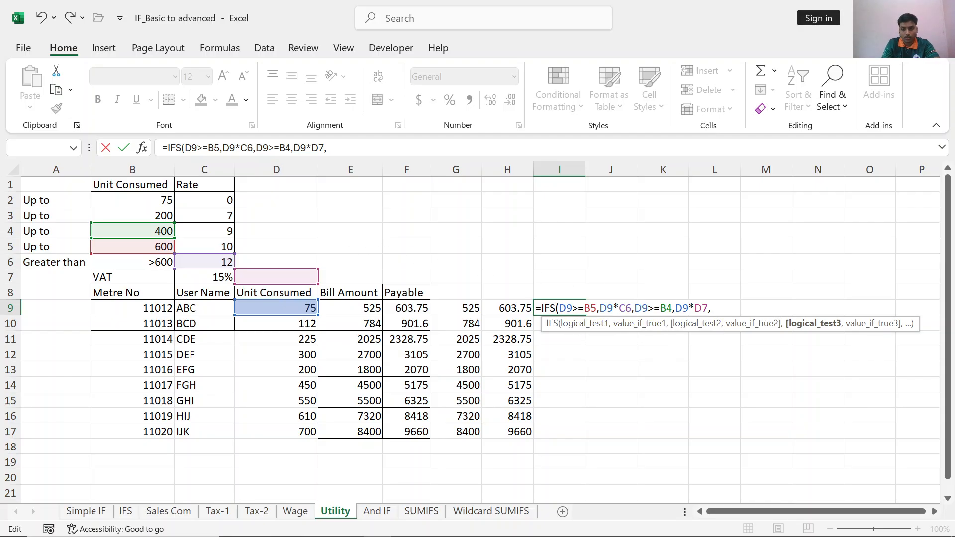
key(BackSpace)
key(BackSpace)
key(BackSpace)
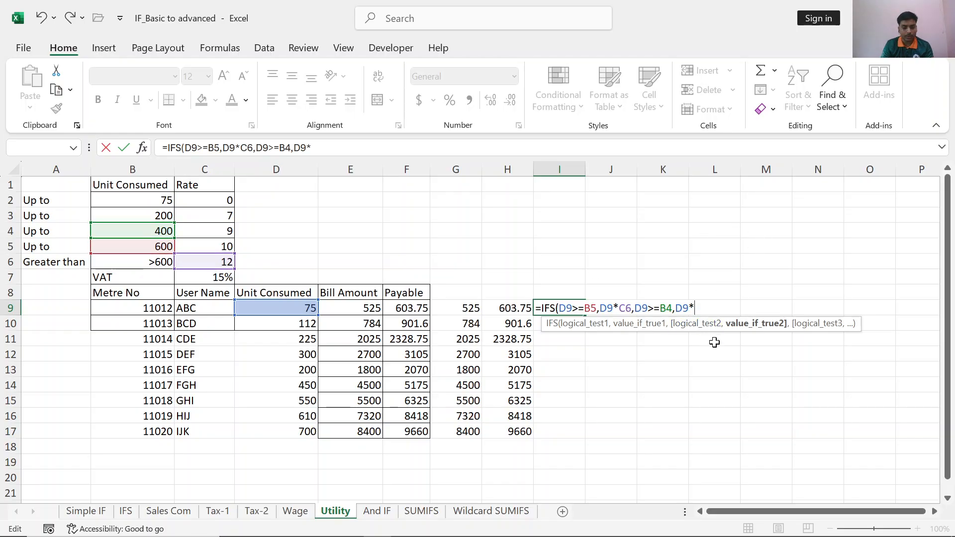
- Complete the second result with the rate in C5 and add D9>=B3 as the third logical test
click(223, 251)
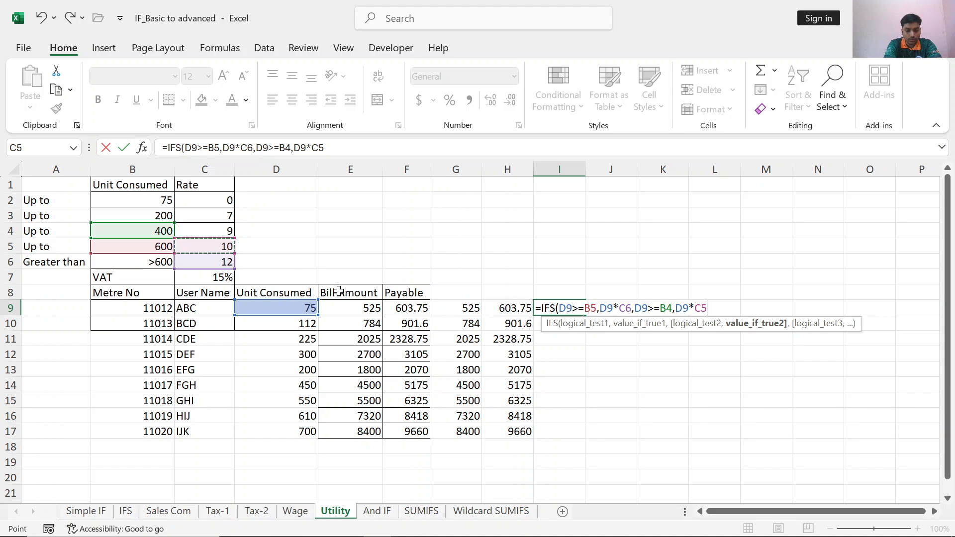
text(,)
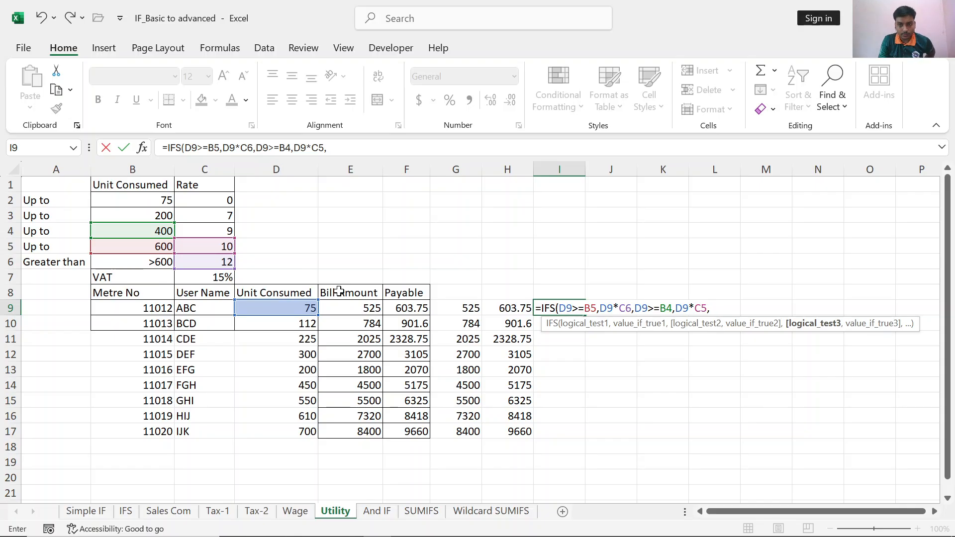
click(259, 308)
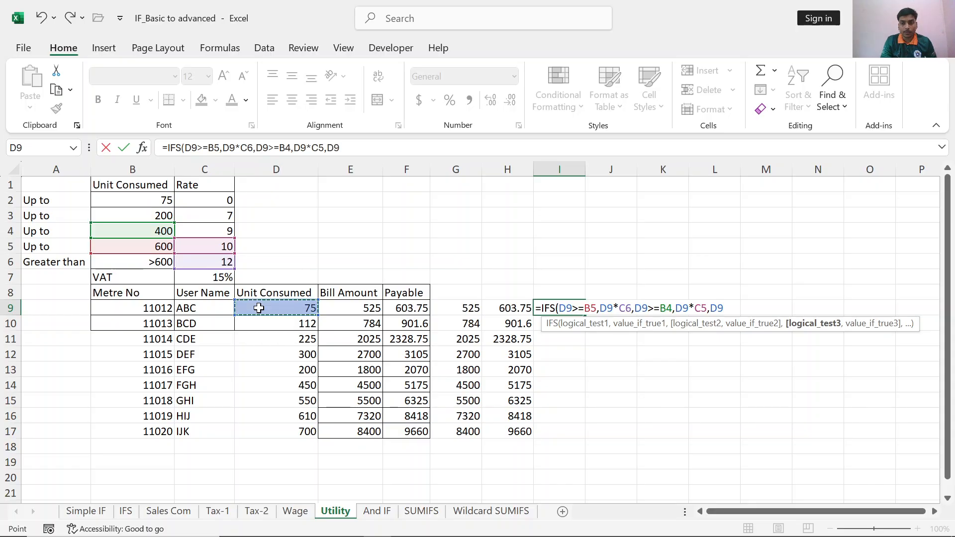
text(>=)
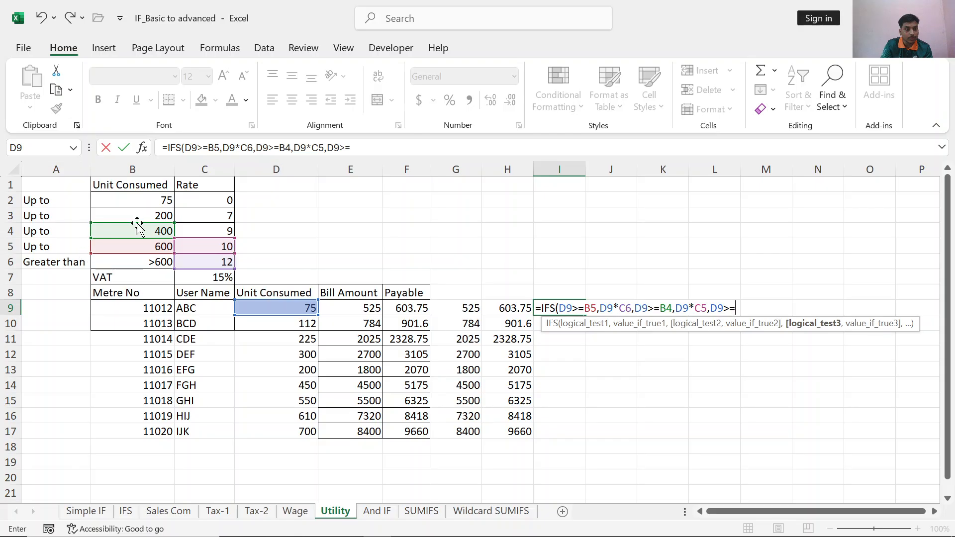
click(146, 218)
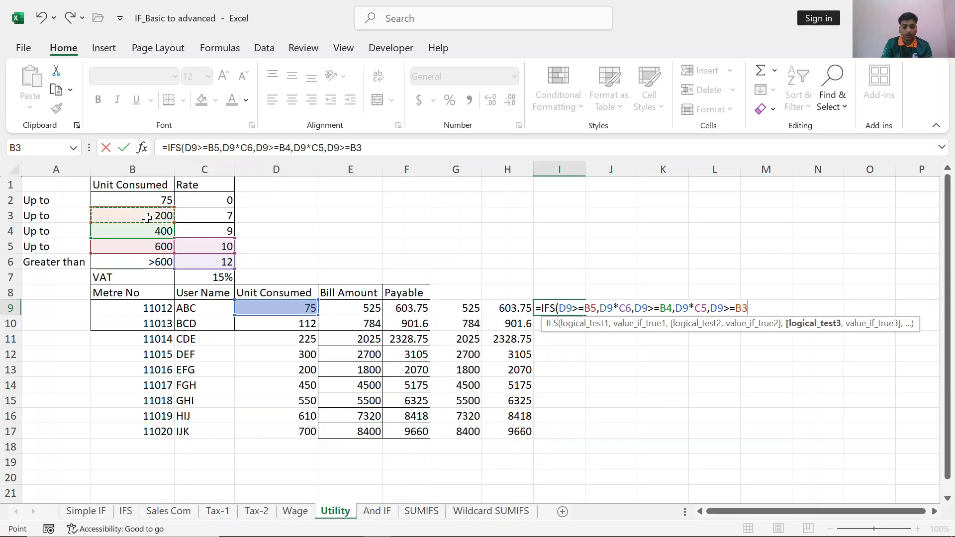
text(,)
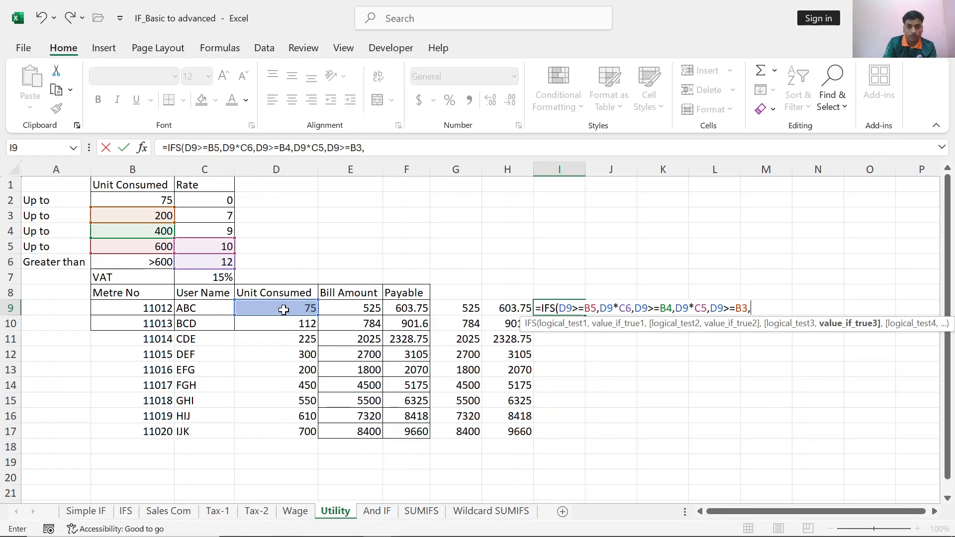
- Enter D9*C4 as the third result of the IFS formula, multiplying units consumed by that slab's rate
click(284, 310)
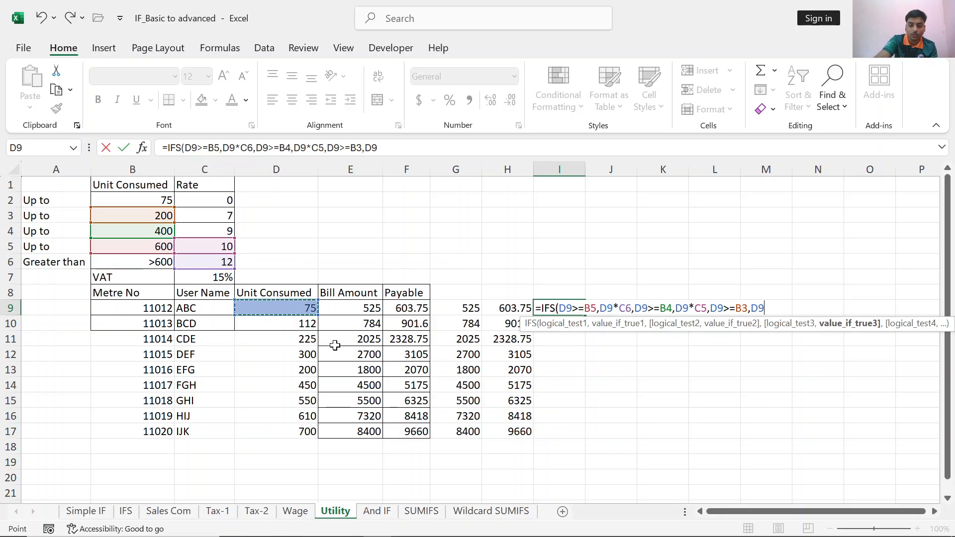
text(*)
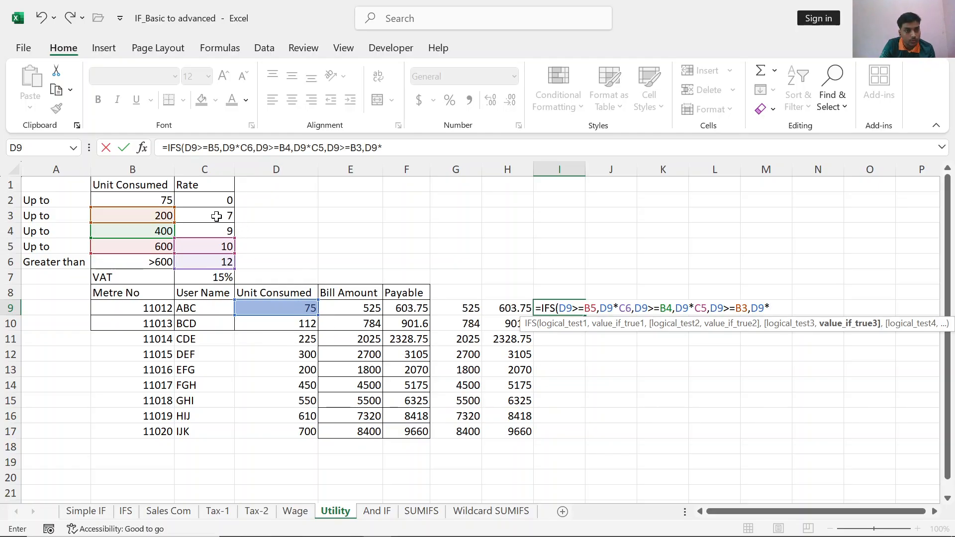
click(217, 232)
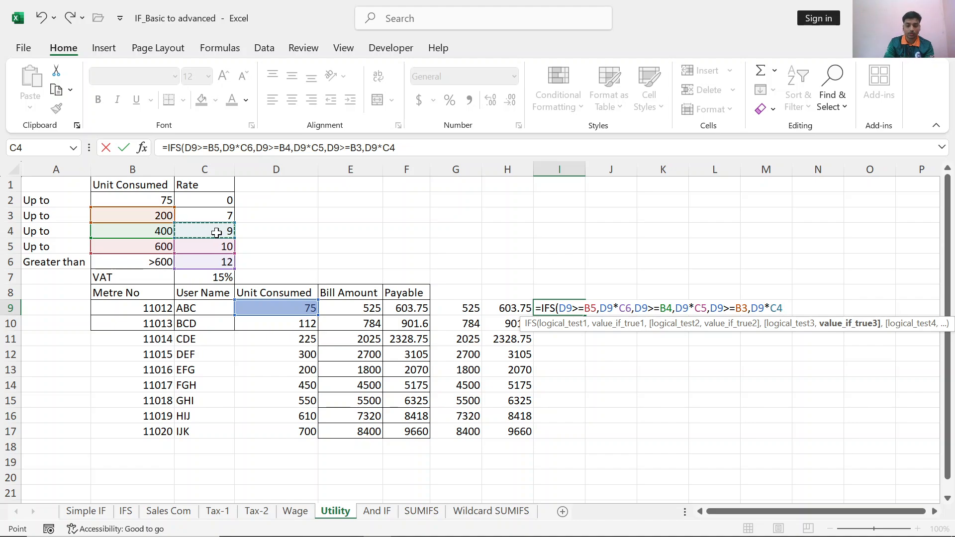
text(,)
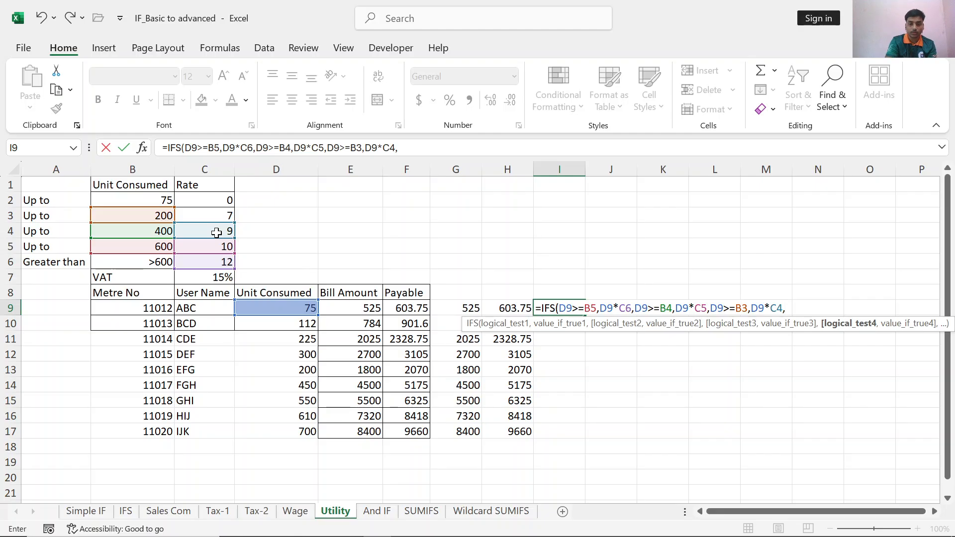
- Add D9>=B2 as the fourth logical test of the IFS formula
click(295, 311)
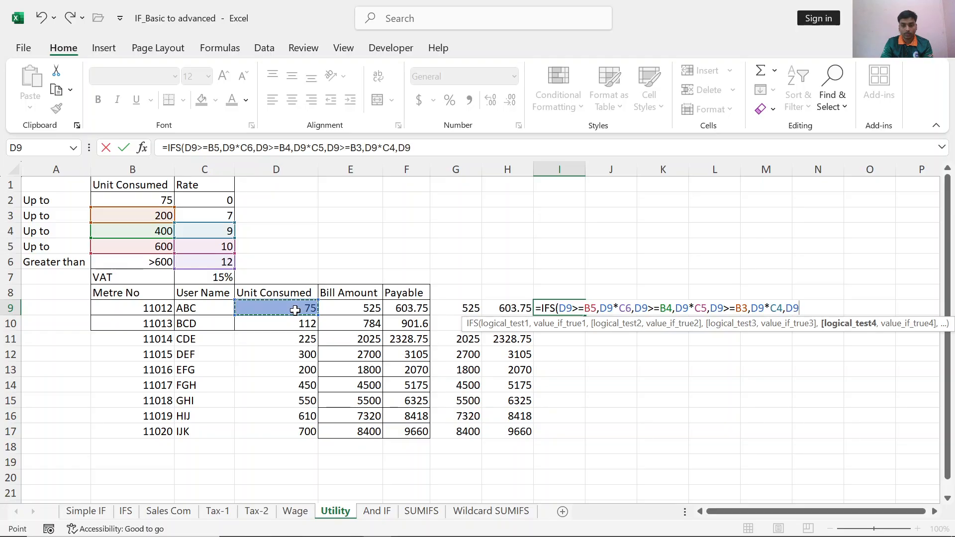
text(>)
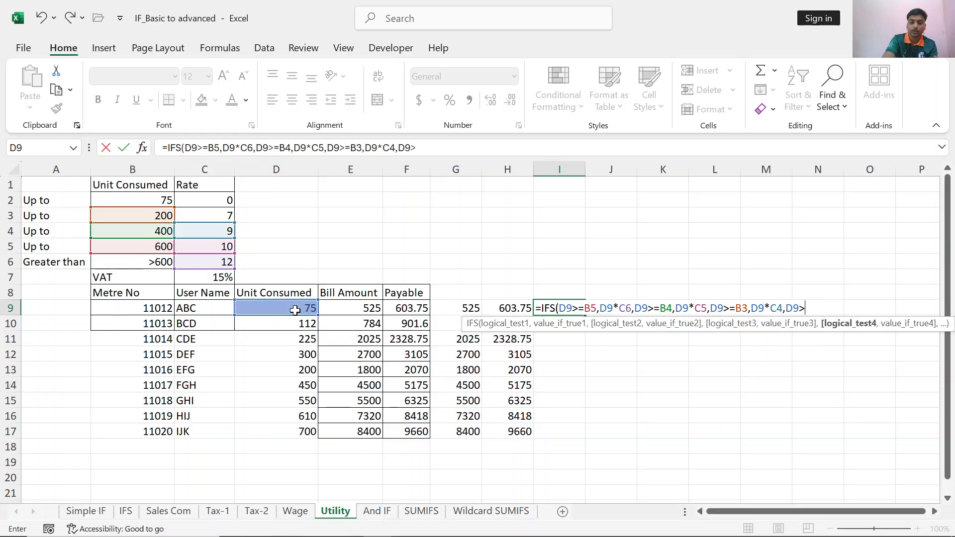
text(=)
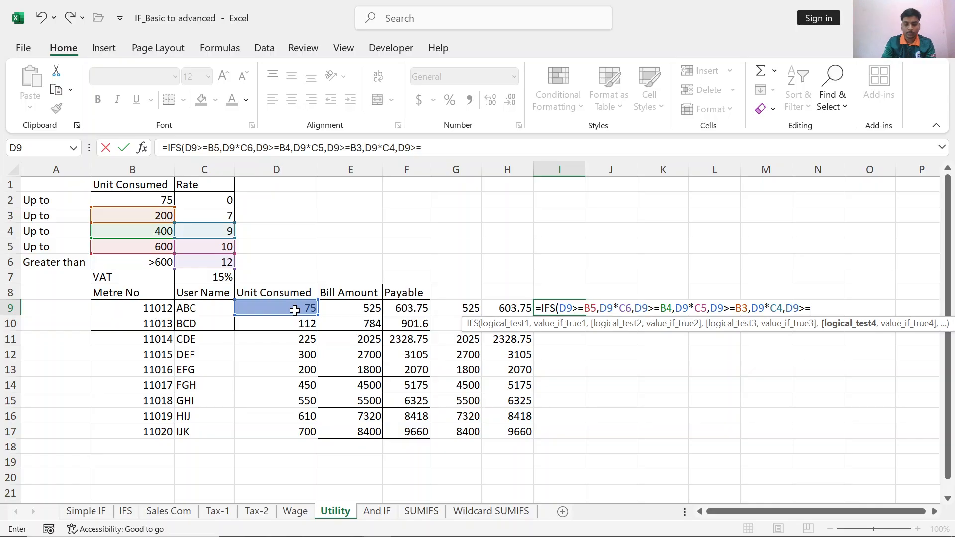
click(156, 202)
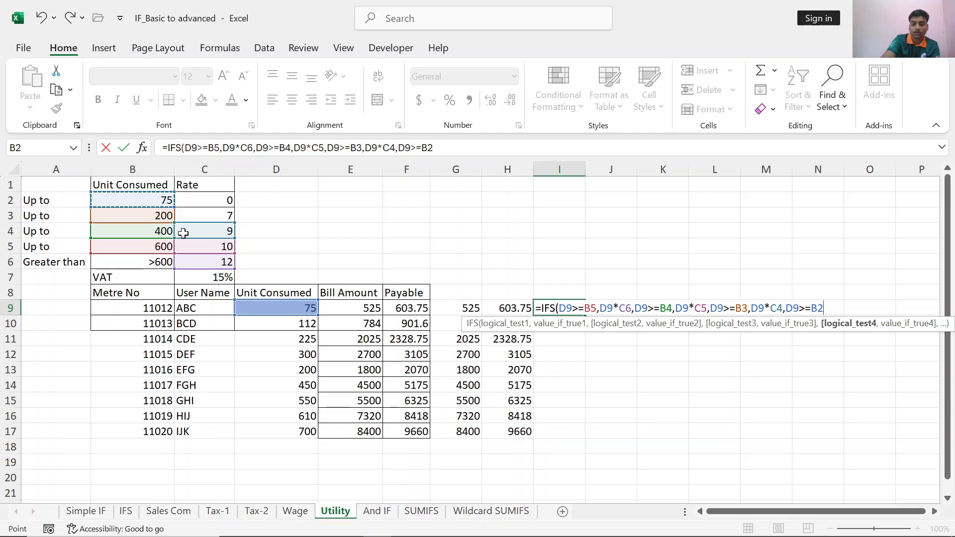
text(.)
key(BackSpace)
text(,)
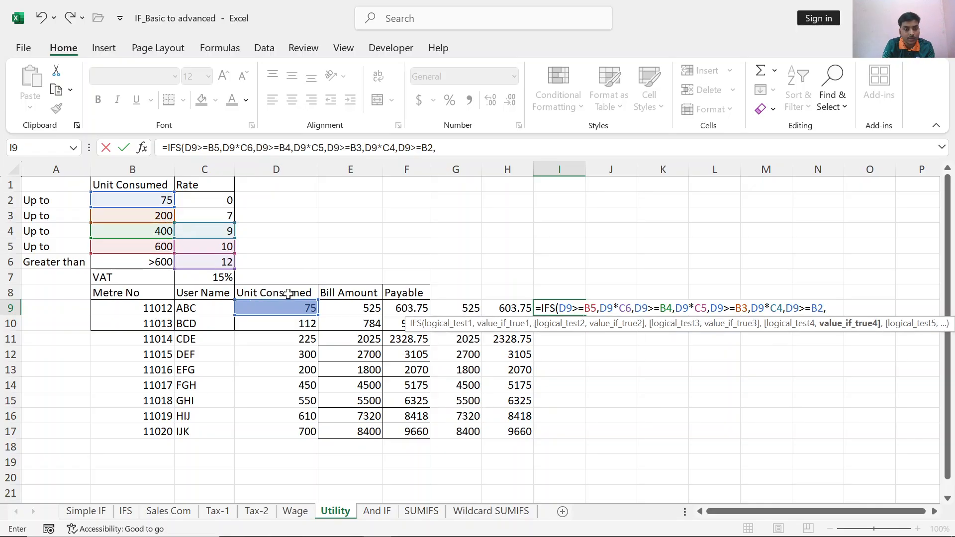
- Enter D9*C3 as the fourth result of the IFS formula, multiplying units consumed by that slab's rate
click(302, 308)
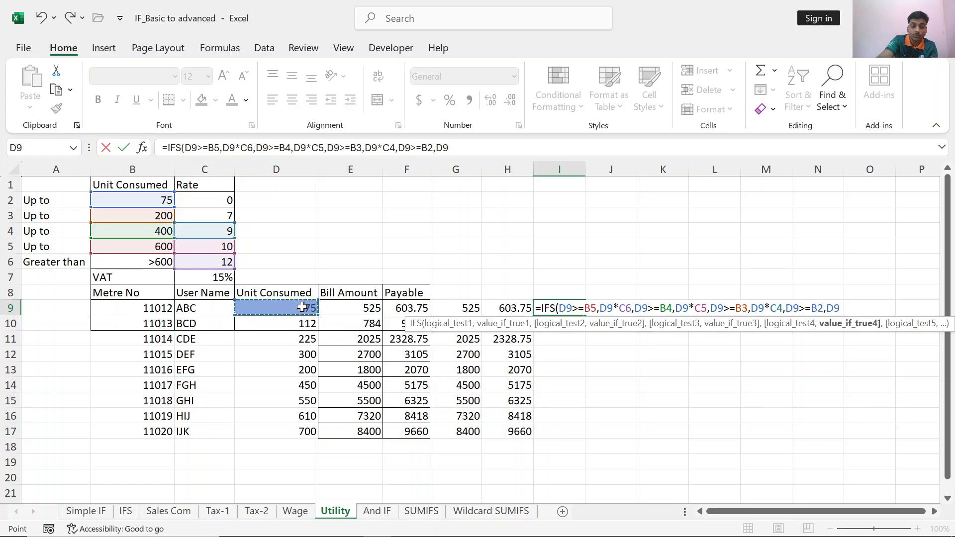
text(*)
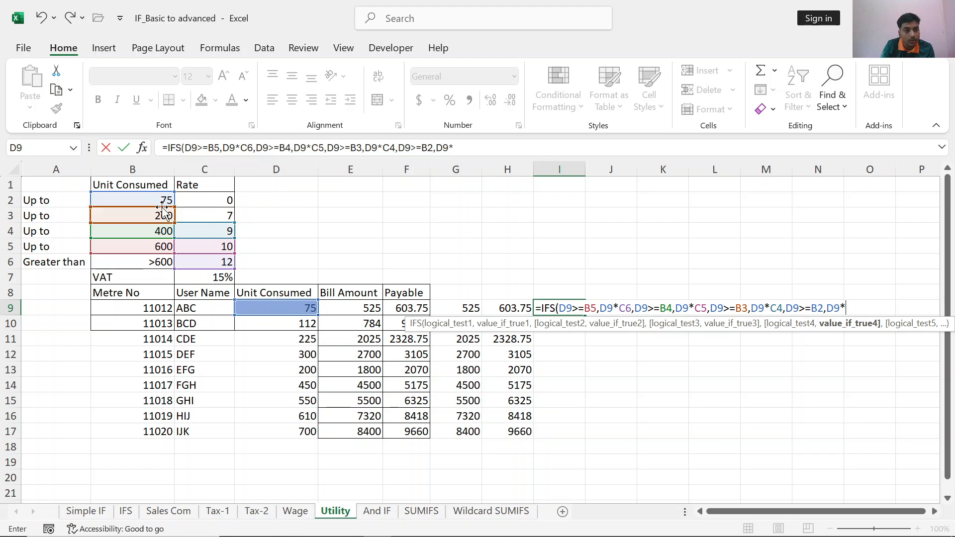
click(212, 217)
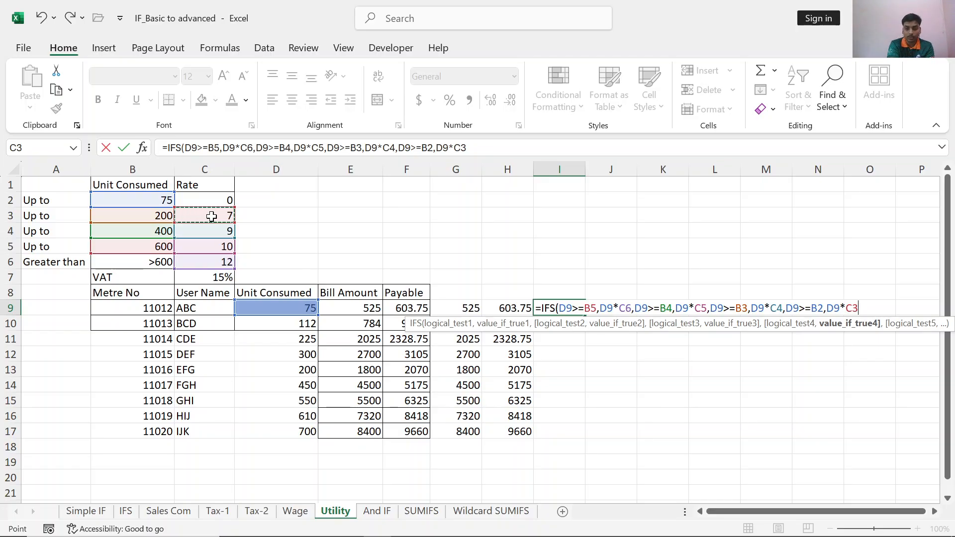
text(,)
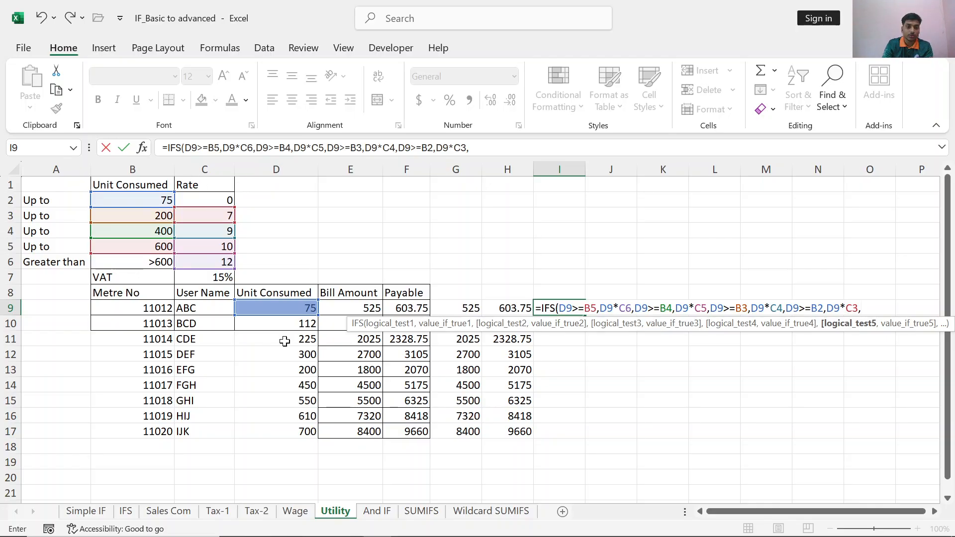
- Add D9<B2 as the fifth logical test with 0 as its result, and complete the IFS formula in I9
click(281, 311)
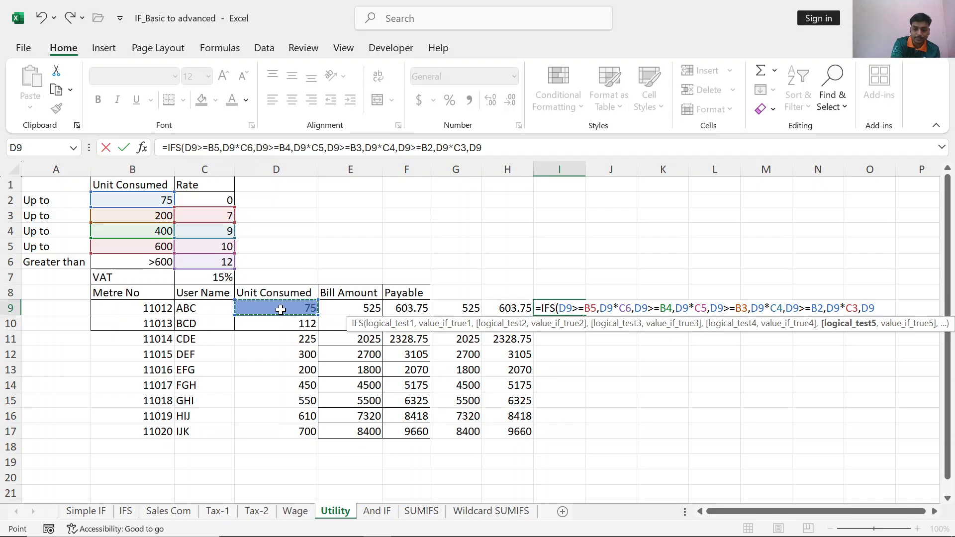
text(<)
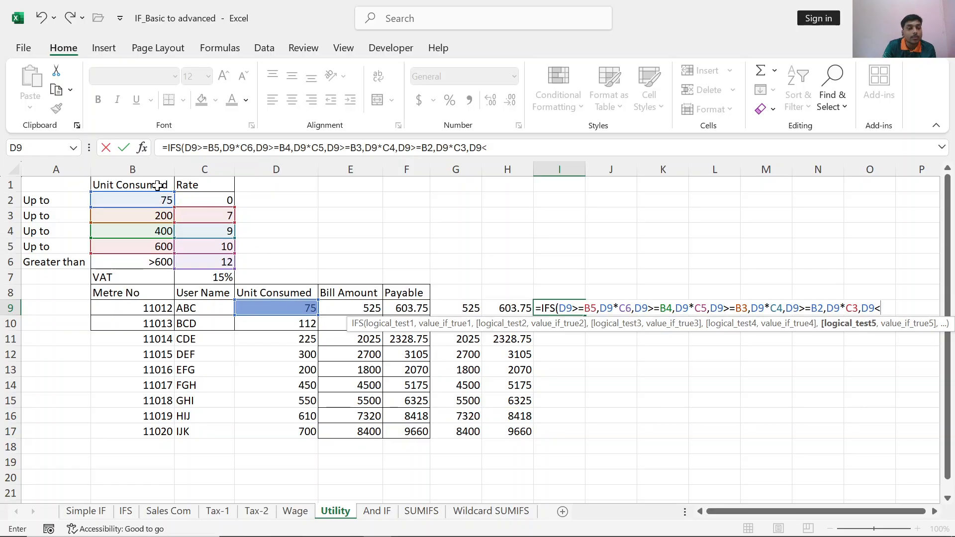
click(159, 201)
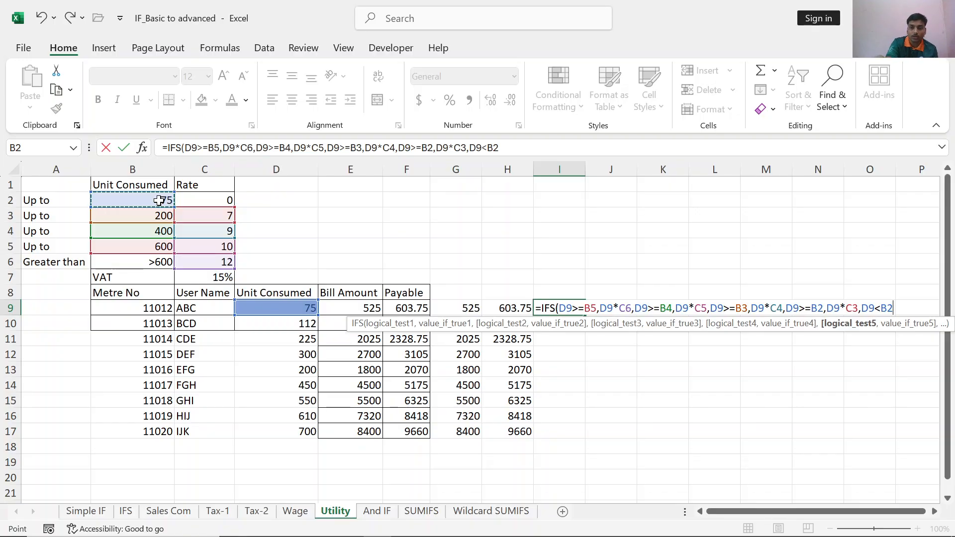
text(,)
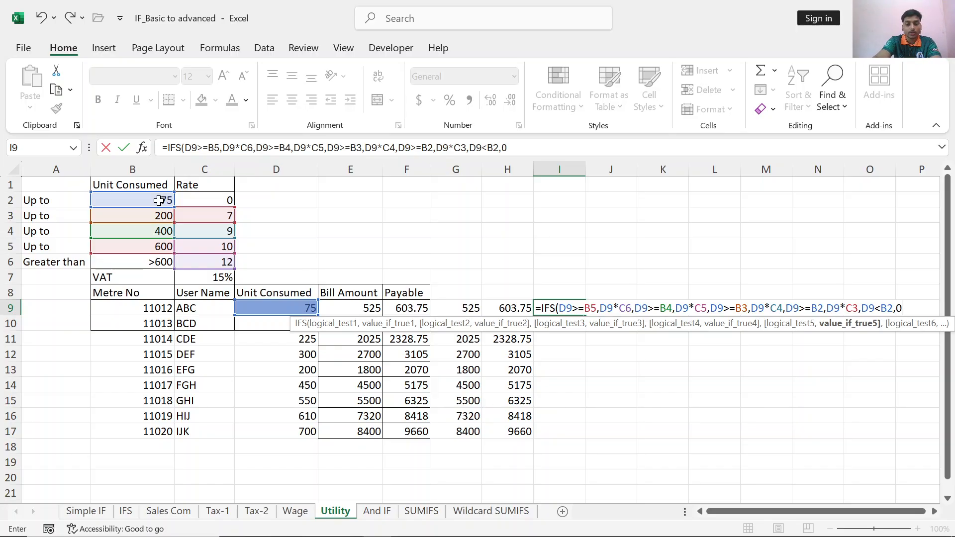
text(0))
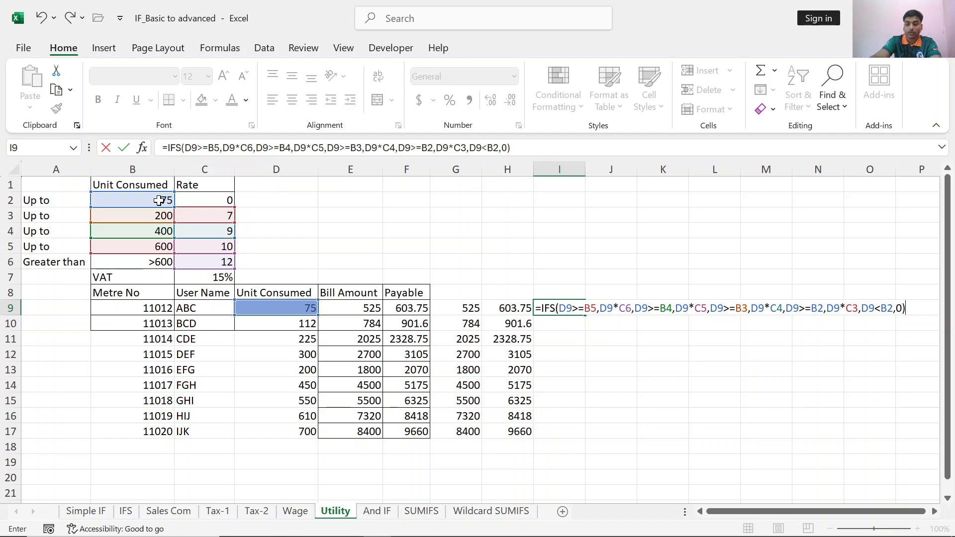
key(Return)
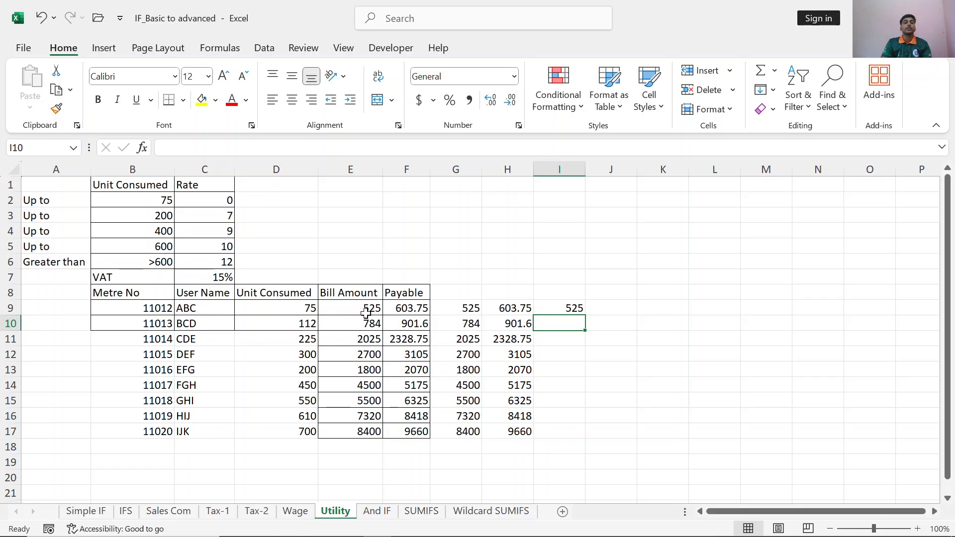
- Make the B5 and C6 references in the I9 IFS formula absolute, as $B$5 and $C$6
click(571, 308)
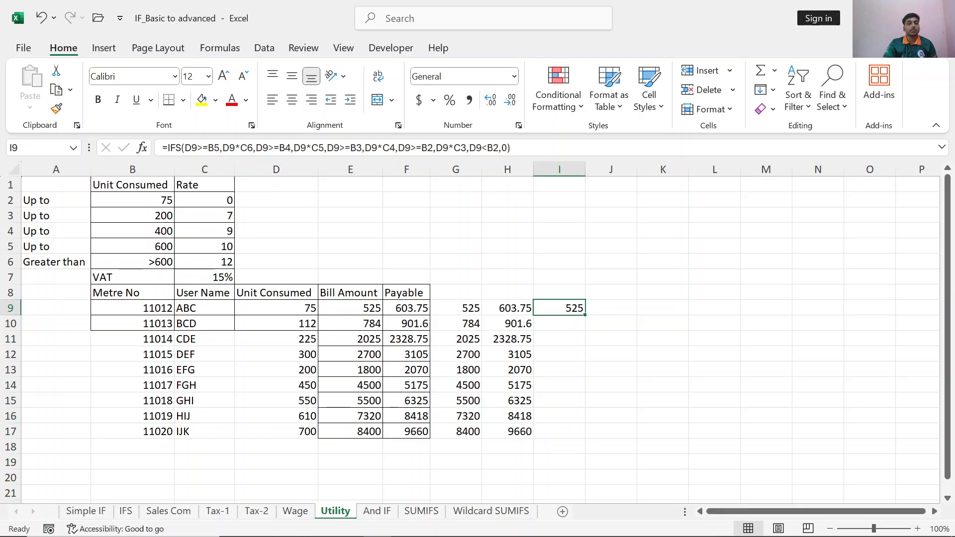
click(209, 149)
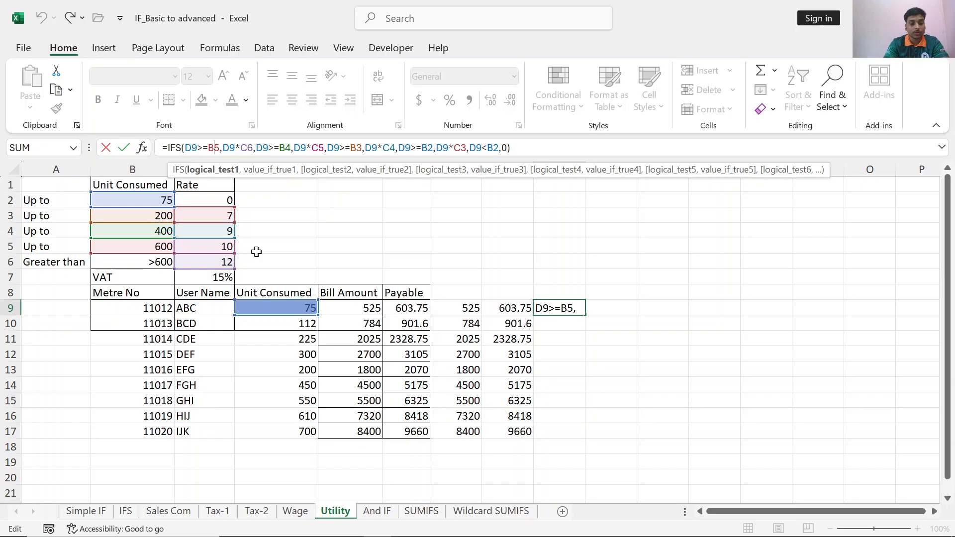
key(F4)
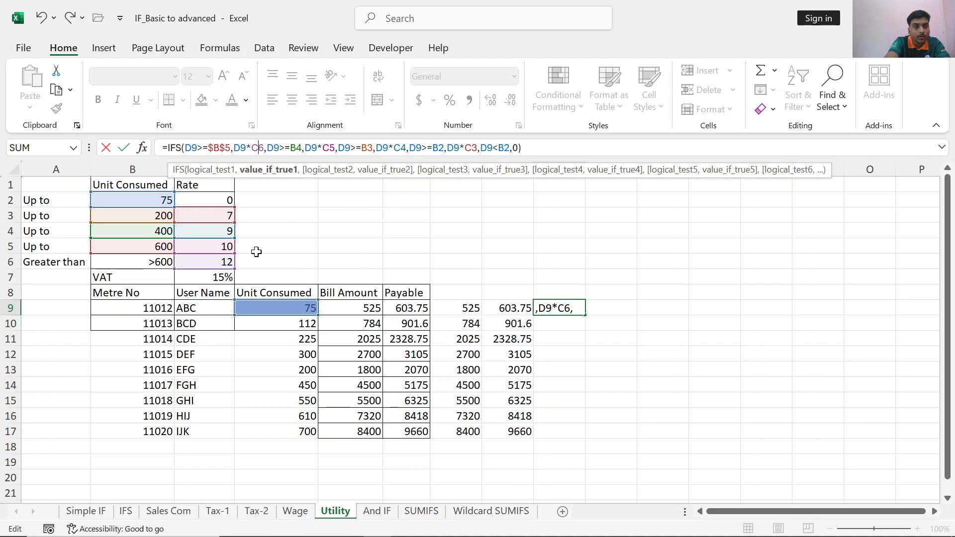
key(F4)
- Make the references in the second test and result absolute, as $B$4 and $C$5
key(Right)
key(Right)
key(Right)
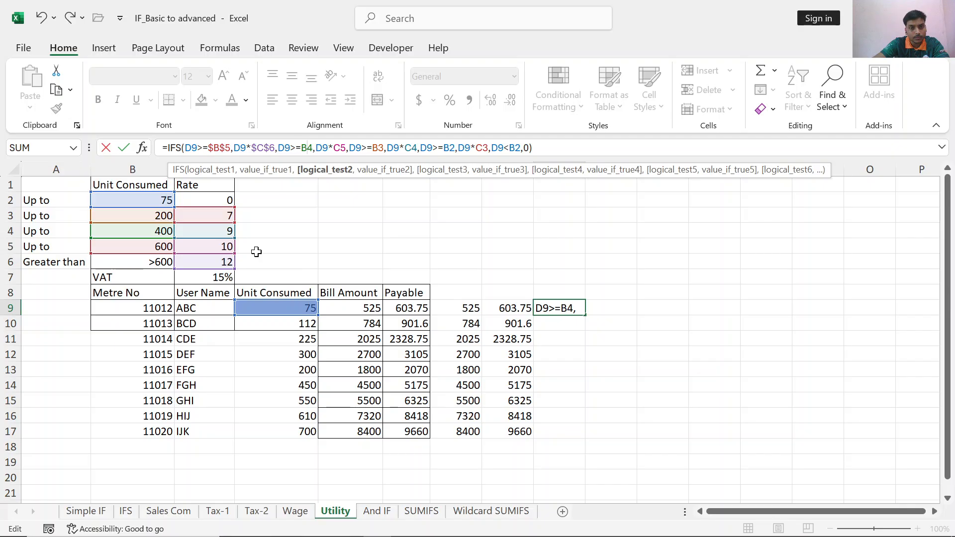
key(F4)
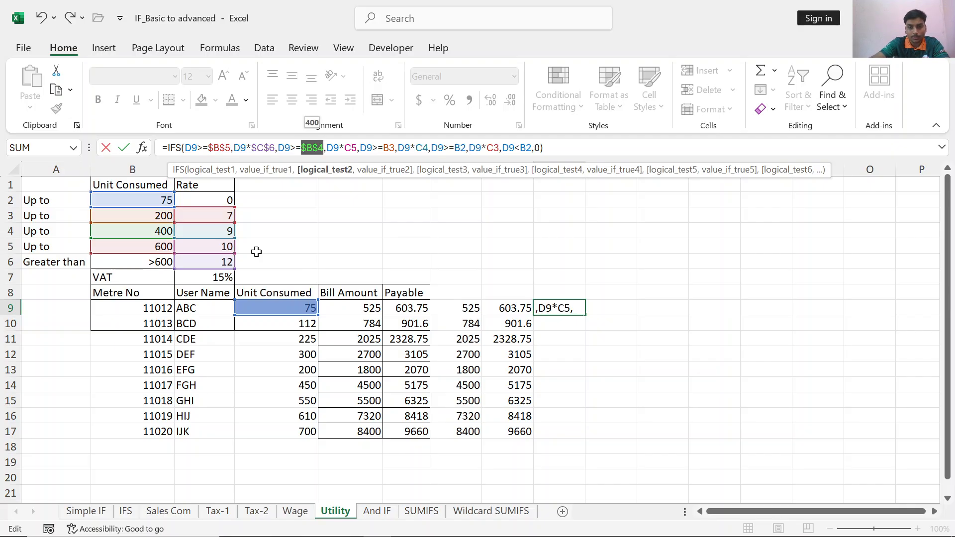
key(Right)
key(Right)
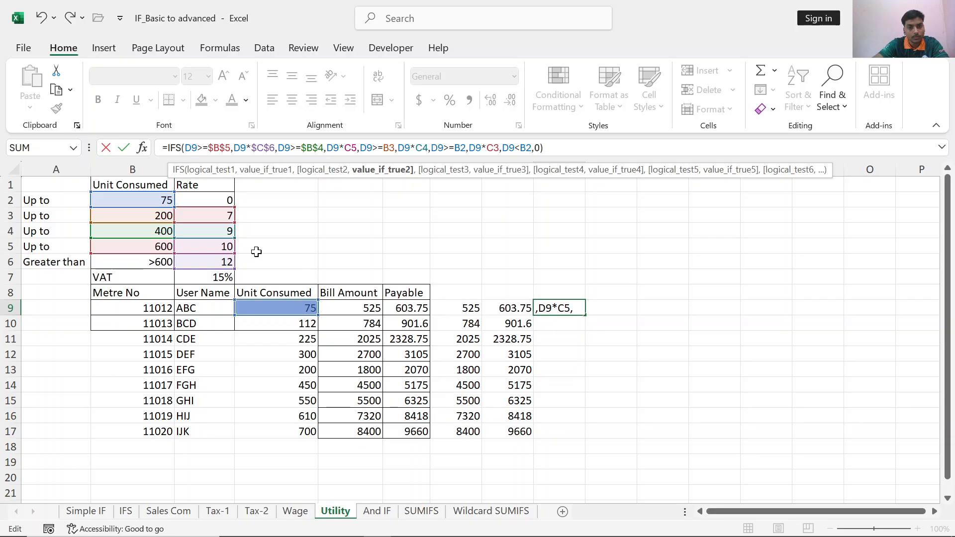
key(F4)
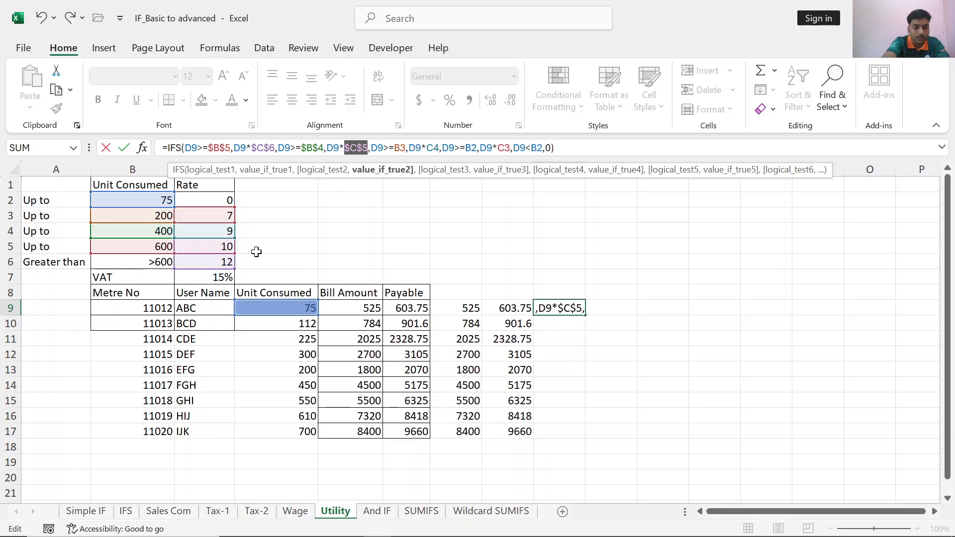
- Make the references in the third test and result absolute, as $B$3 and $C$4
key(Right)
key(Right)
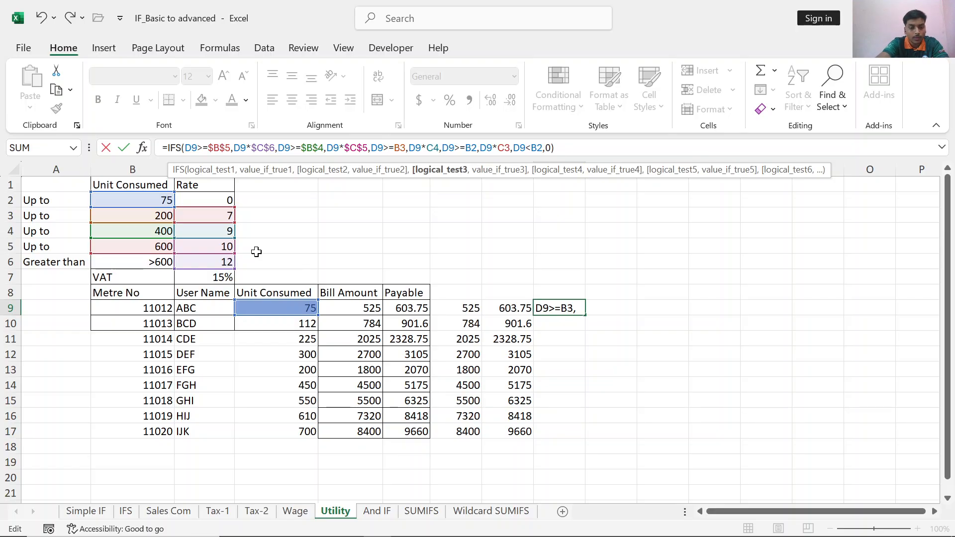
key(F4)
key(Right)
key(Right)
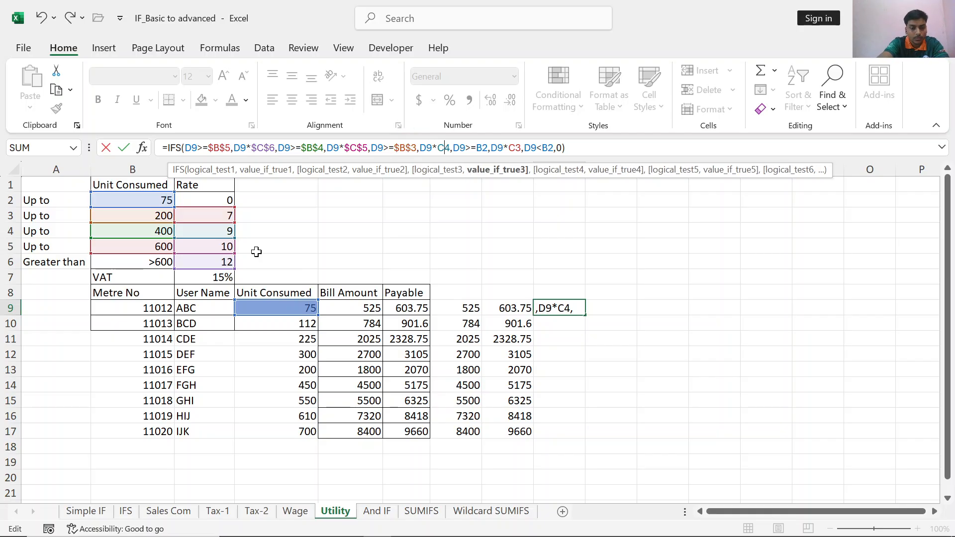
key(F4)
- Make the references in the fourth test and result absolute, as $B$2 and $C$3
key(Right)
key(Right)
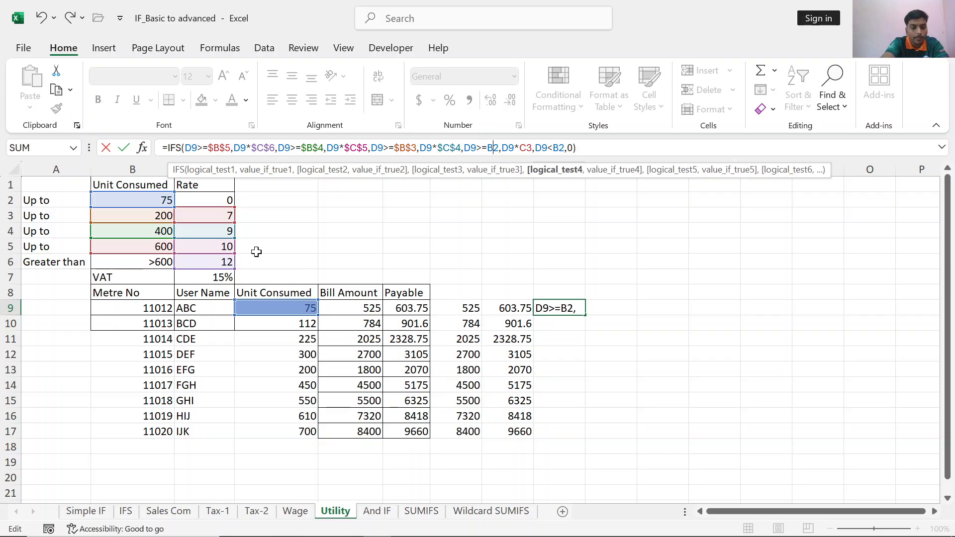
key(F4)
key(Right)
key(Right)
key(Right)
key(Right)
key(Right)
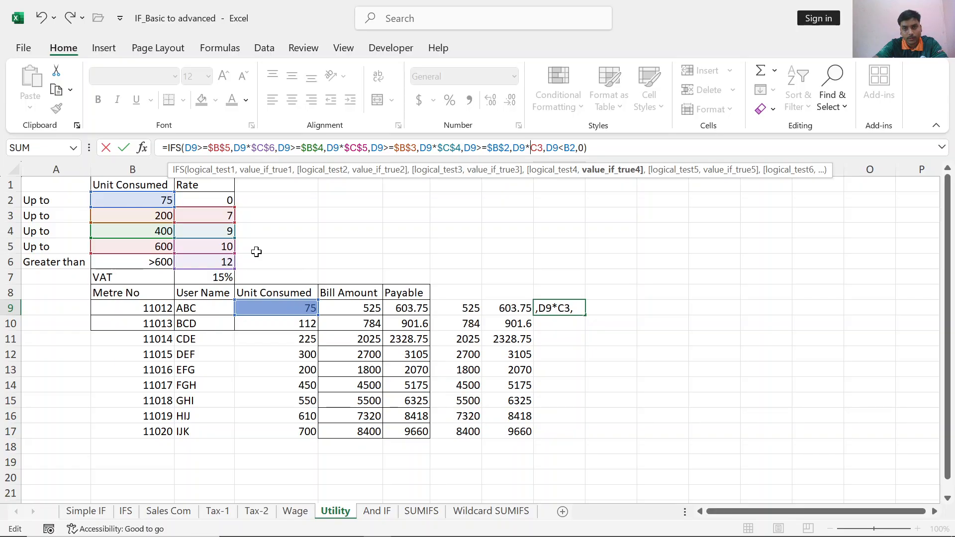
key(F4)
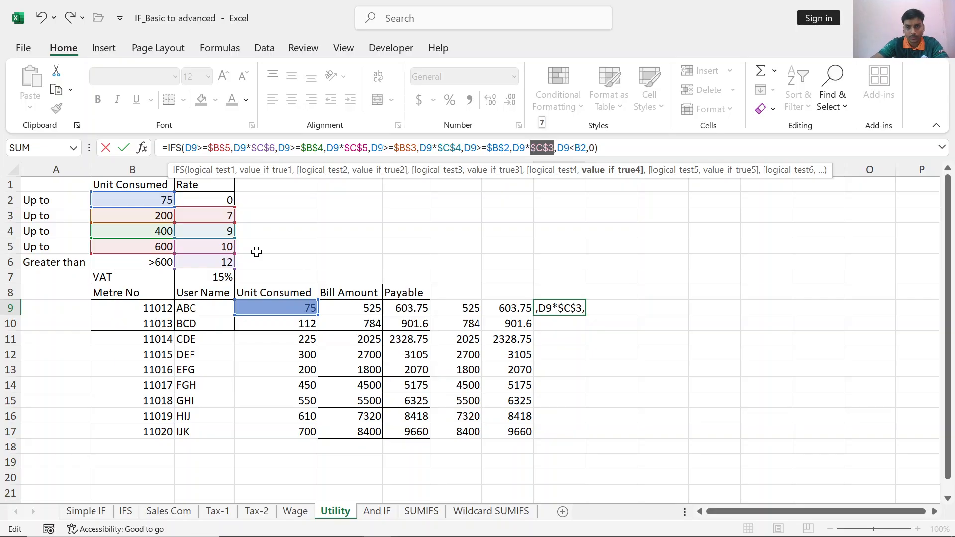
- Make the B2 reference in the fifth logical test absolute as $B$2 and commit the edited formula
key(Right)
key(Right)
key(Right)
key(Right)
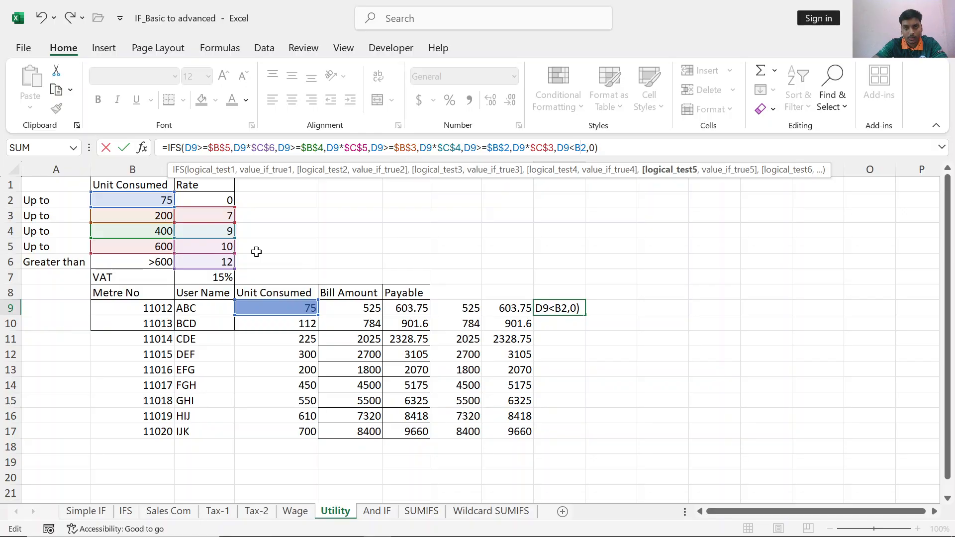
key(F4)
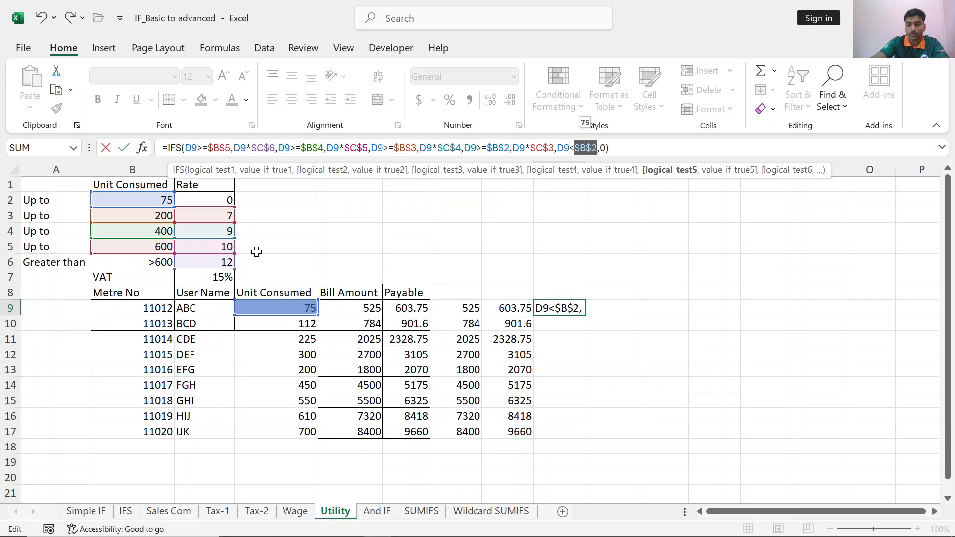
key(Return)
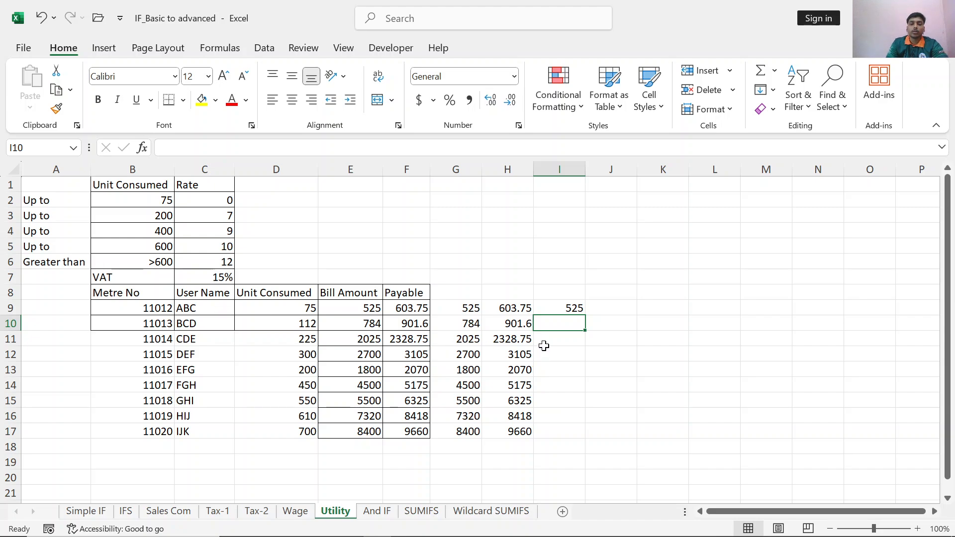
- Fill the IFS formula from I9 down to I17, and check the existing Payable formula in F9
click(550, 309)
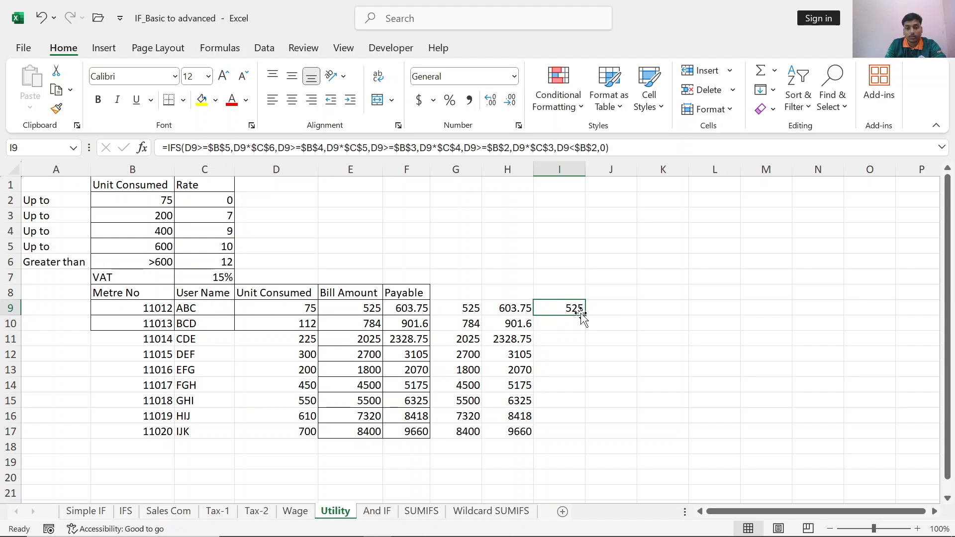
double_click(586, 315)
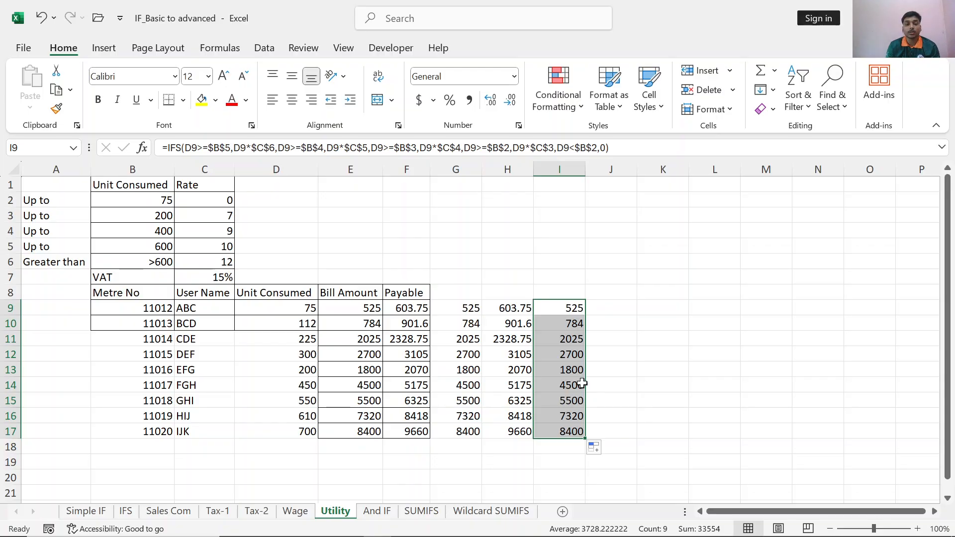
click(409, 311)
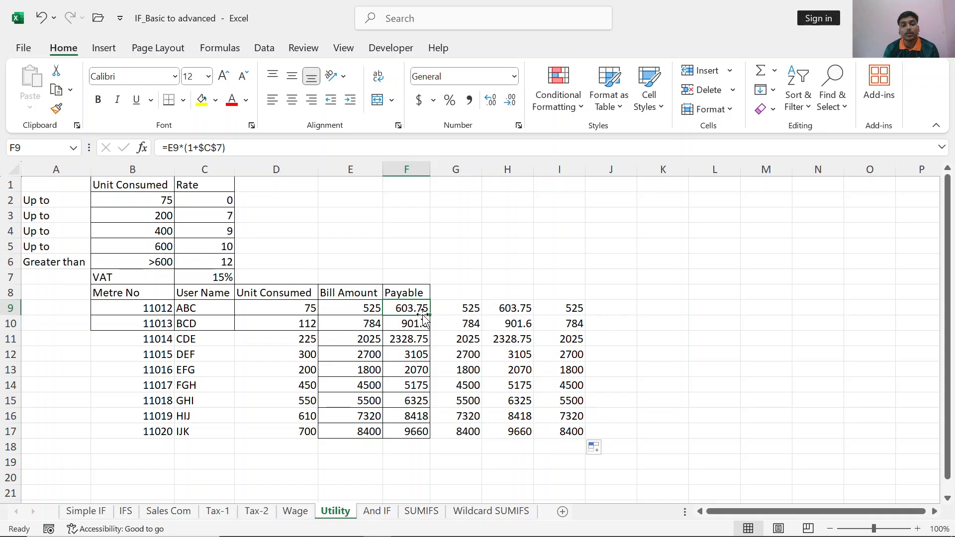
- Enter =E9*(1+C7) in J9 to calculate the payable amount including VAT
click(604, 308)
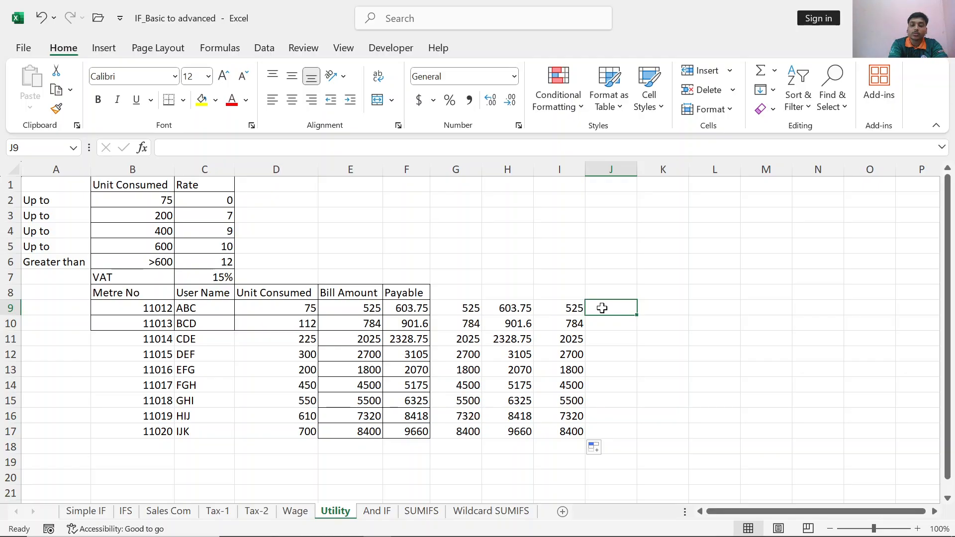
text(=)
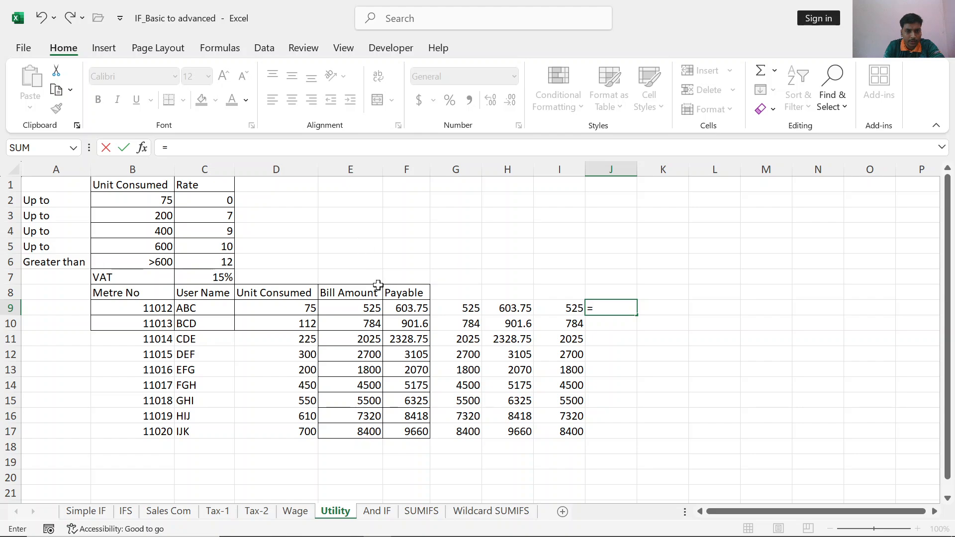
click(365, 310)
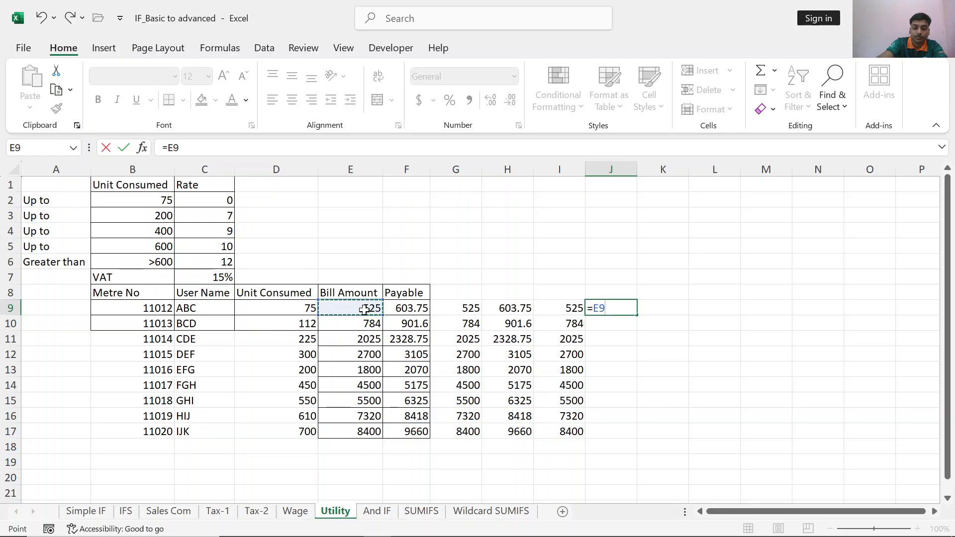
text(*)
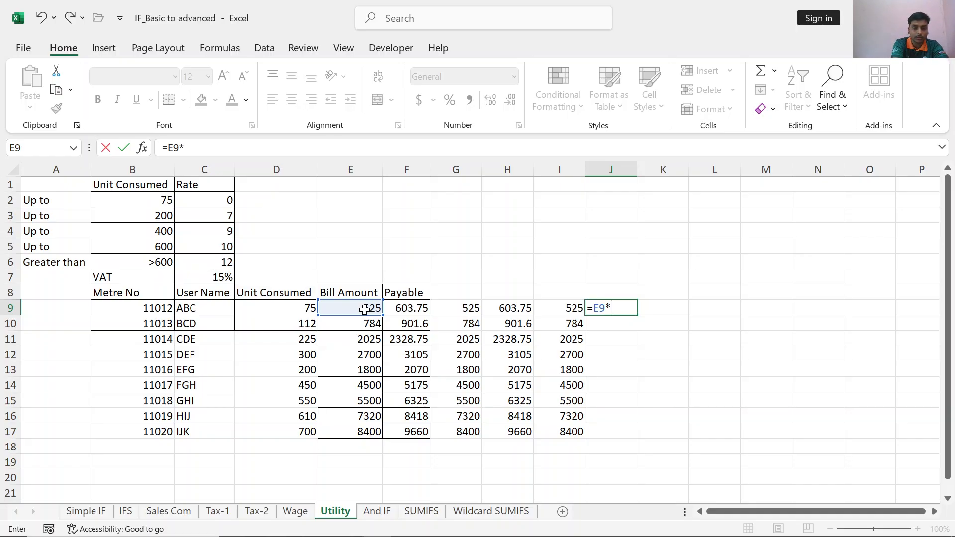
text((1+)
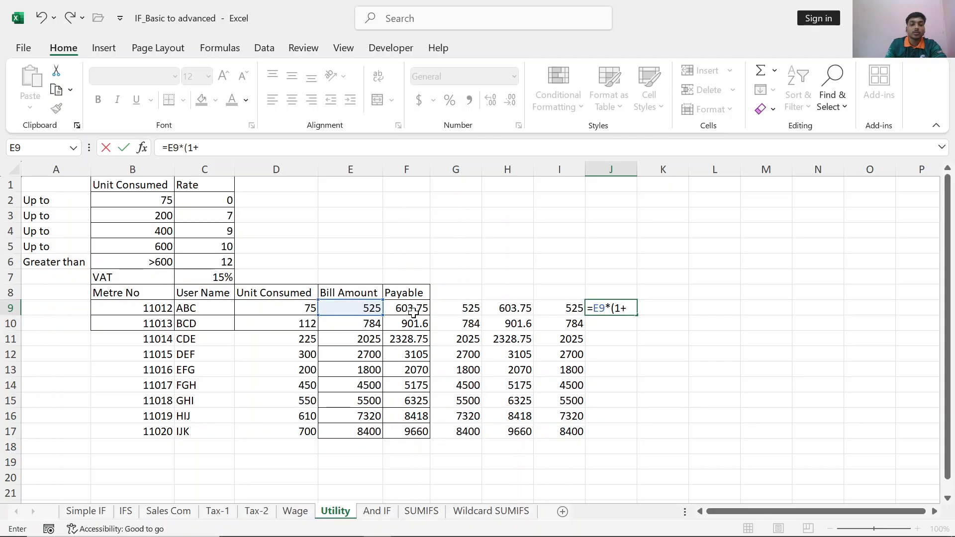
click(213, 279)
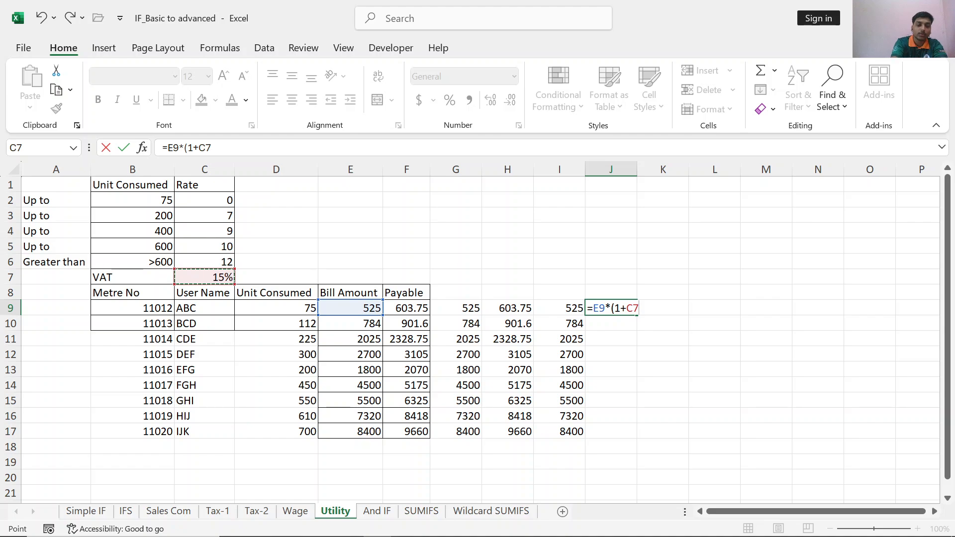
text())
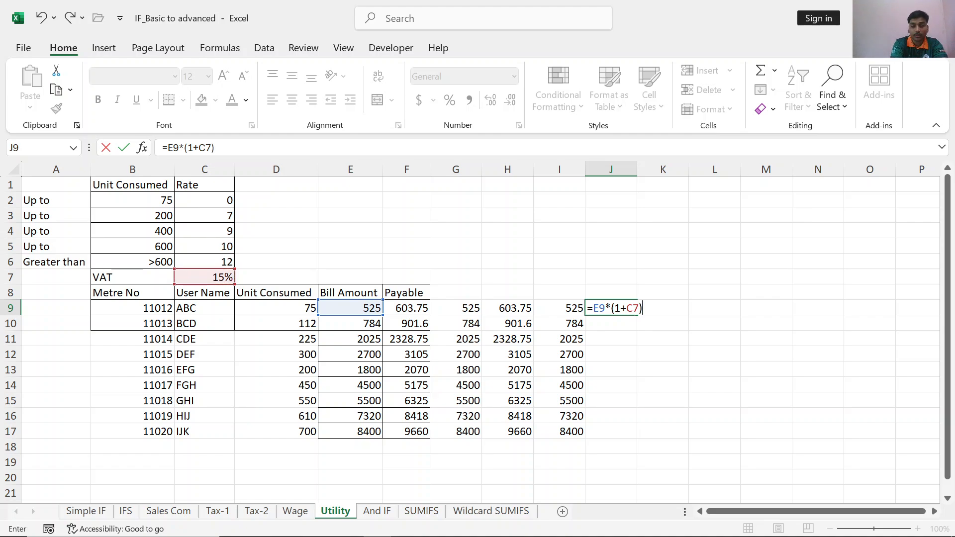
key(Return)
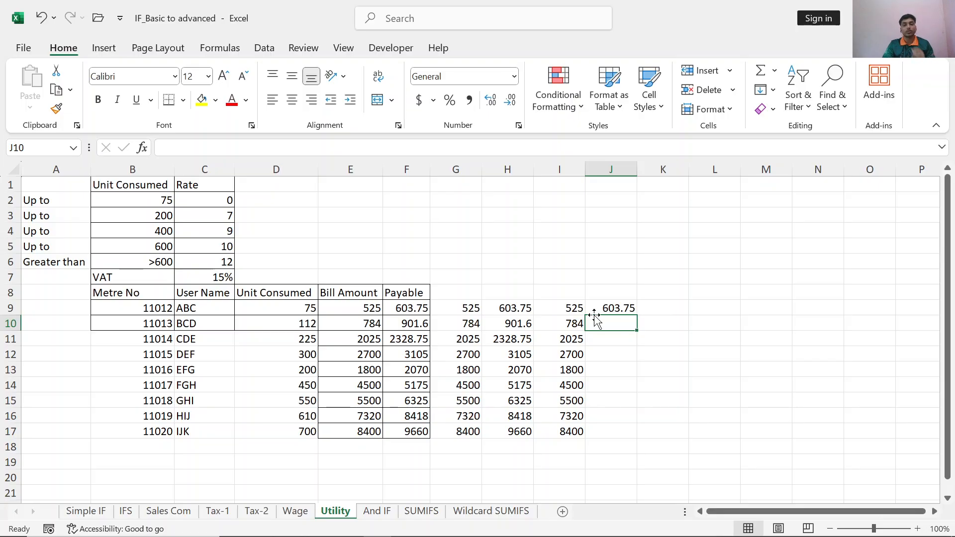
- Fill the payable formula from J9 down to J17
click(608, 308)
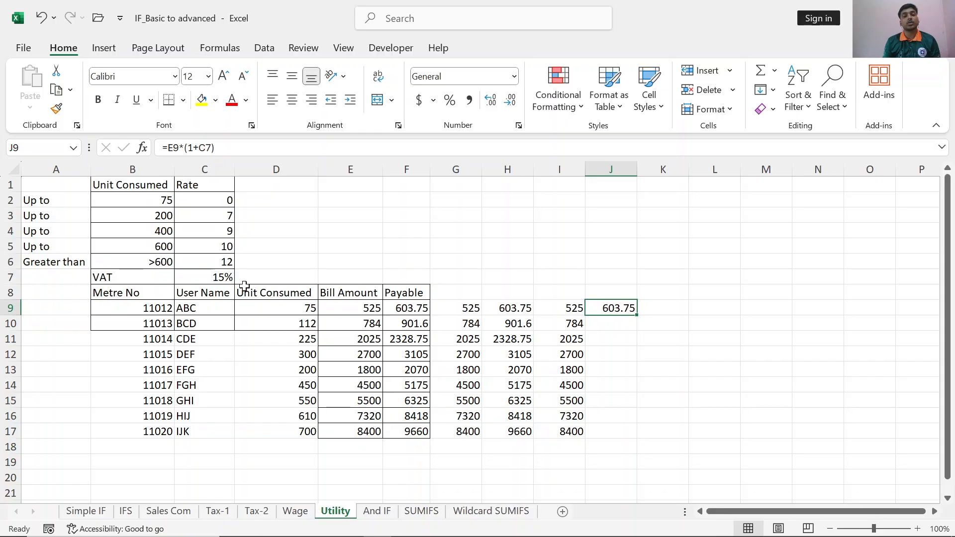
double_click(635, 314)
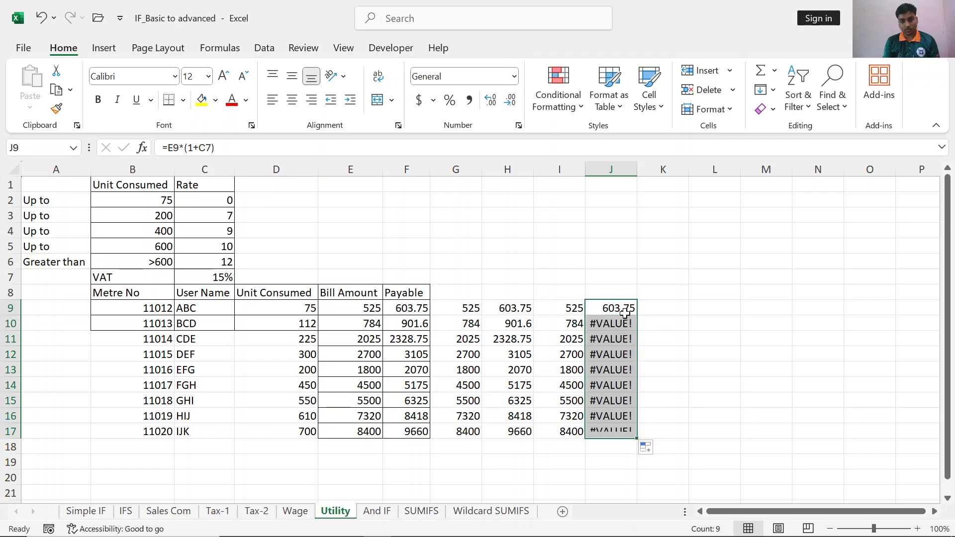
click(670, 320)
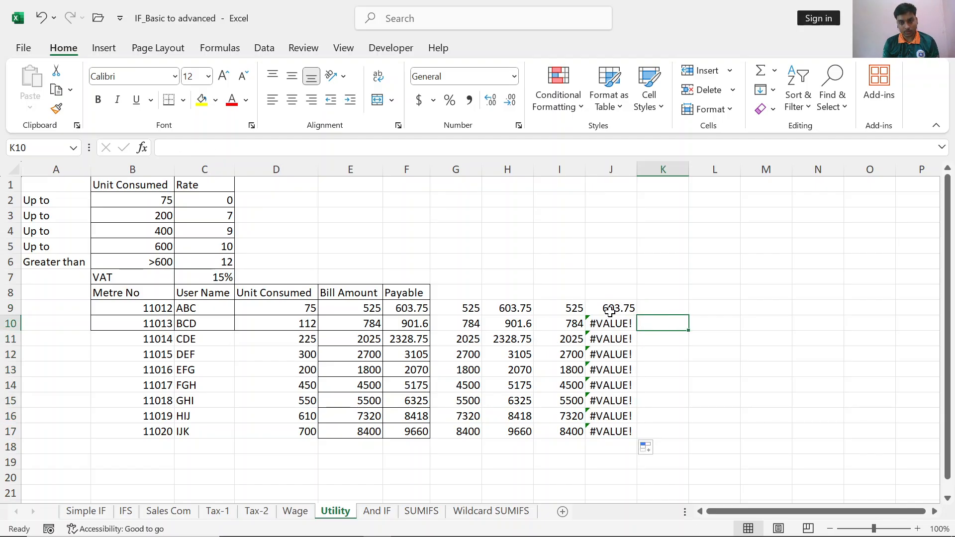
- Make the C7 reference in J9's payable formula absolute as $C$7 and refill the formula down to J17
click(611, 309)
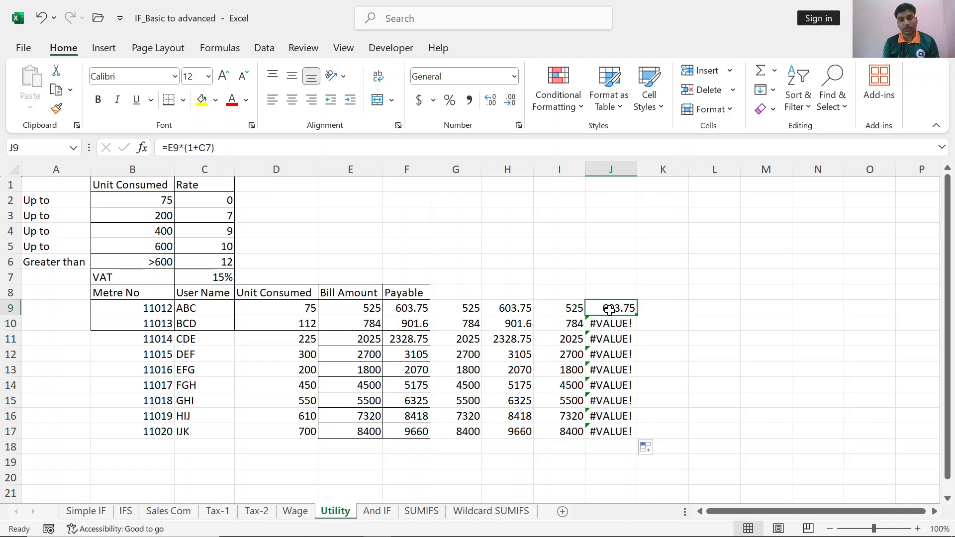
click(205, 148)
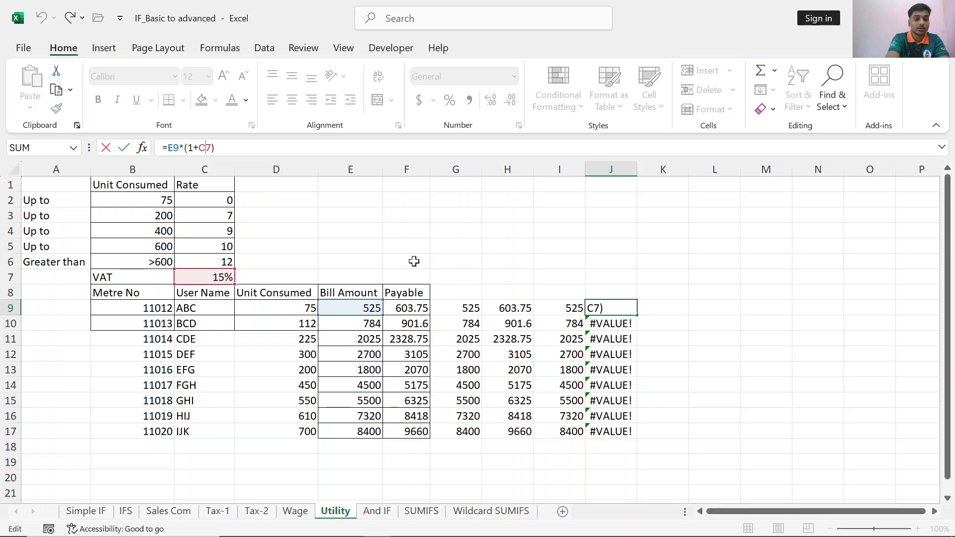
key(F4)
key(Return)
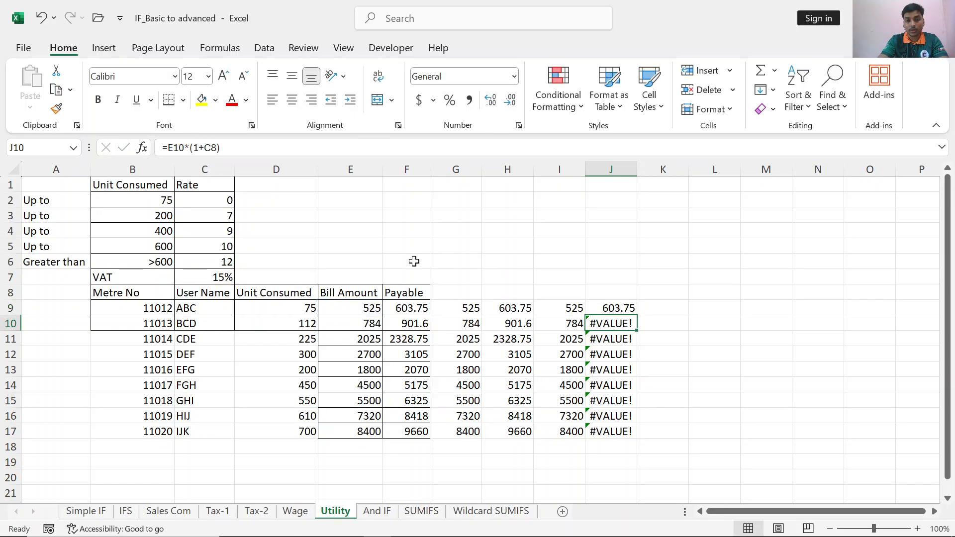
click(608, 309)
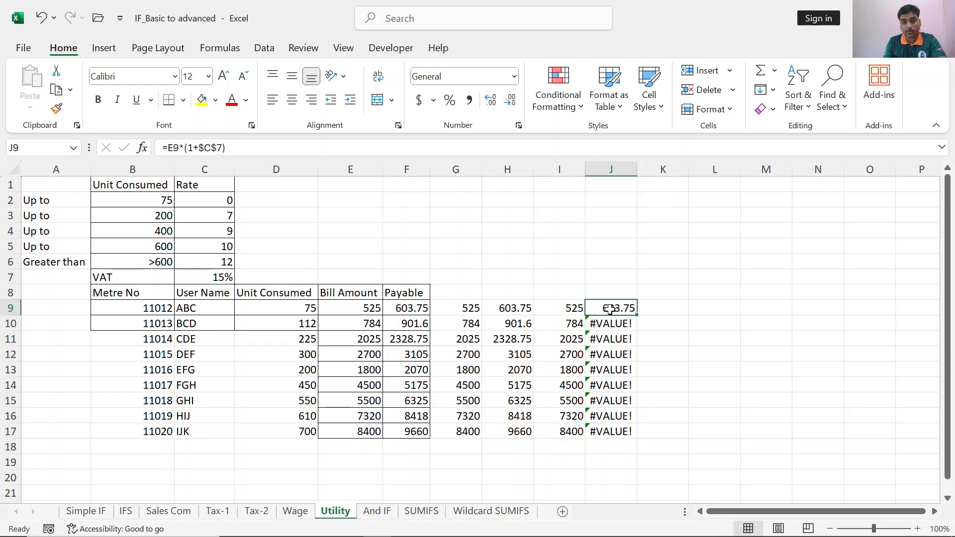
double_click(635, 314)
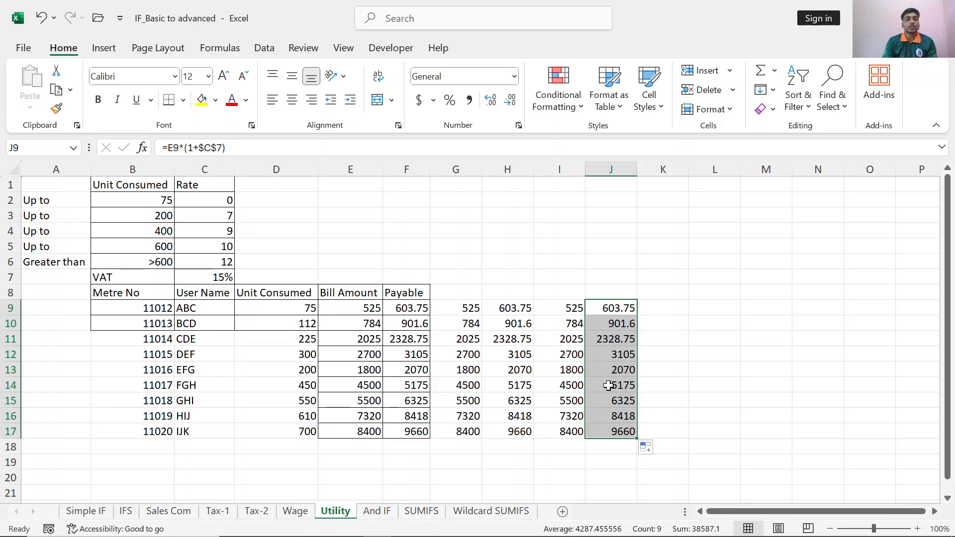
- Look over the Tax-1 and Wage sheets and return to the Utility sheet
click(217, 511)
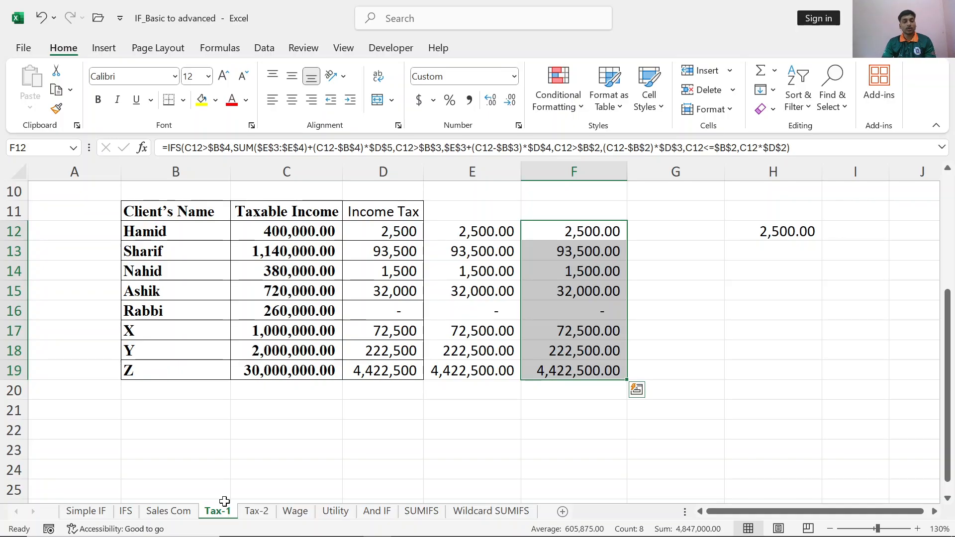
click(295, 511)
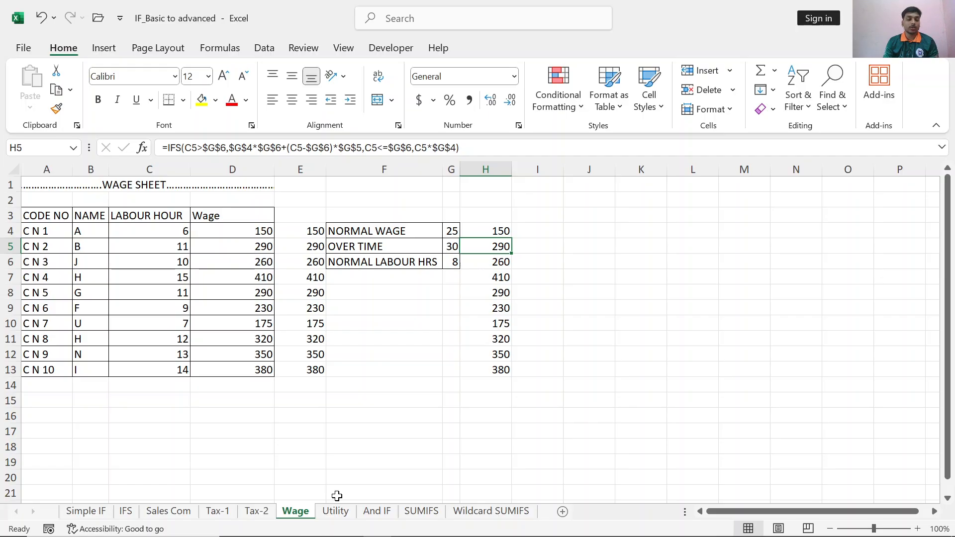
click(335, 511)
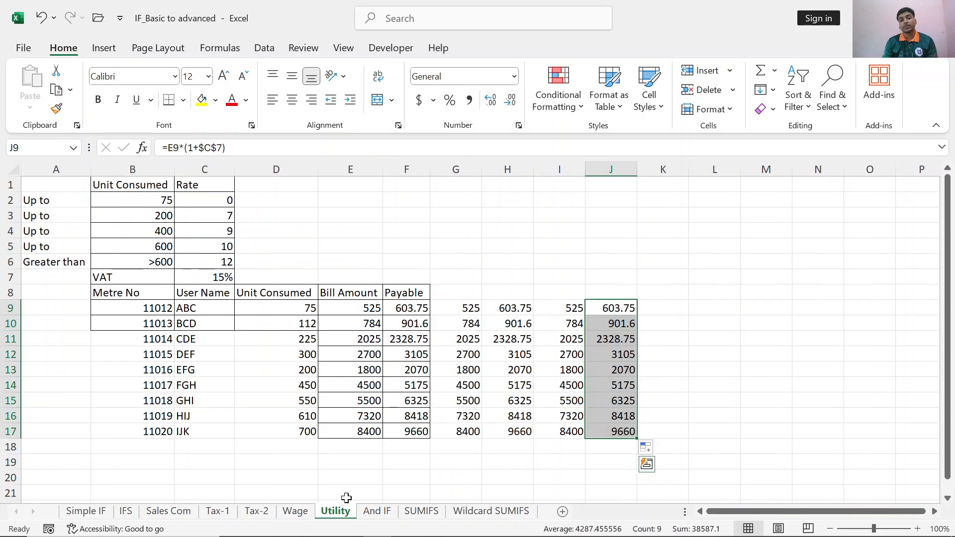
- Minimize the workbook window, leaving the workbook open, and switch to OBS Studio
click(939, 15)
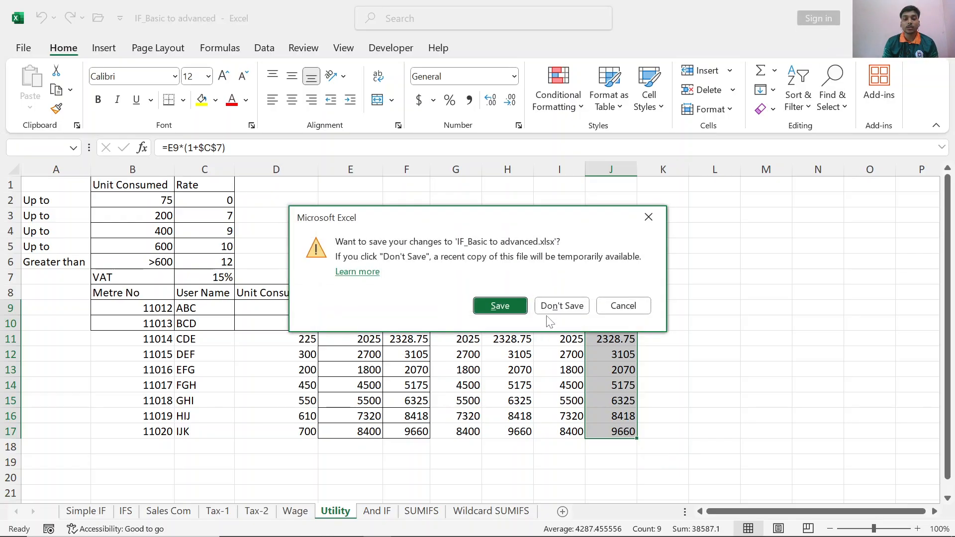
click(648, 217)
click(869, 15)
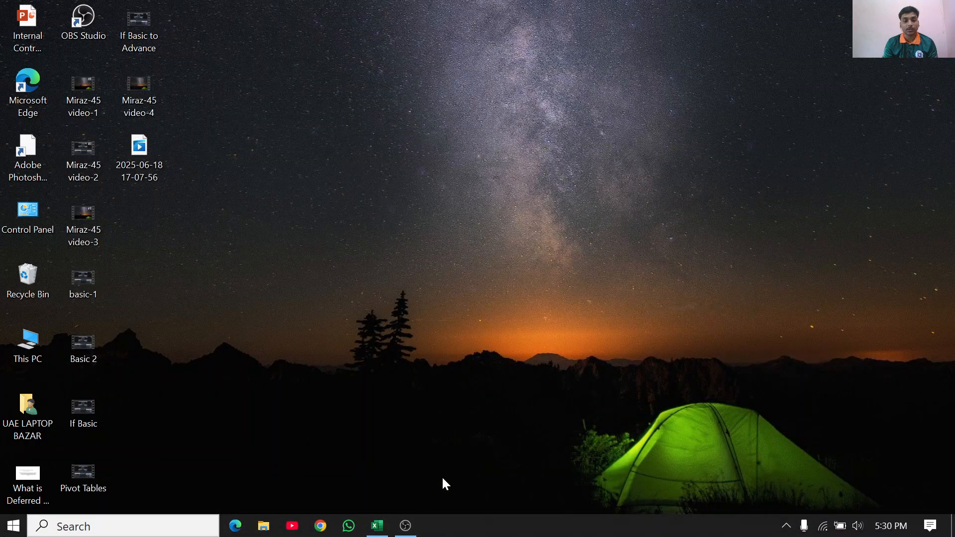
click(405, 526)
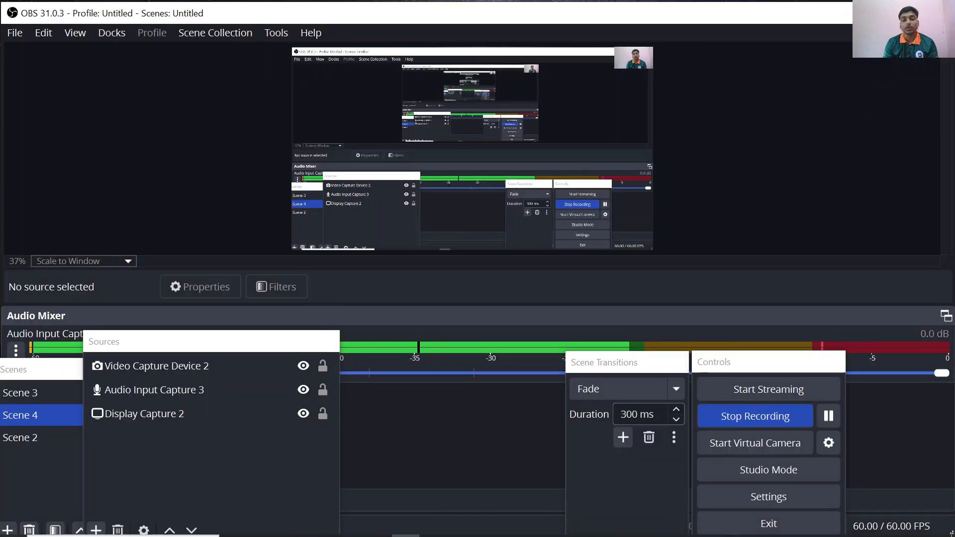